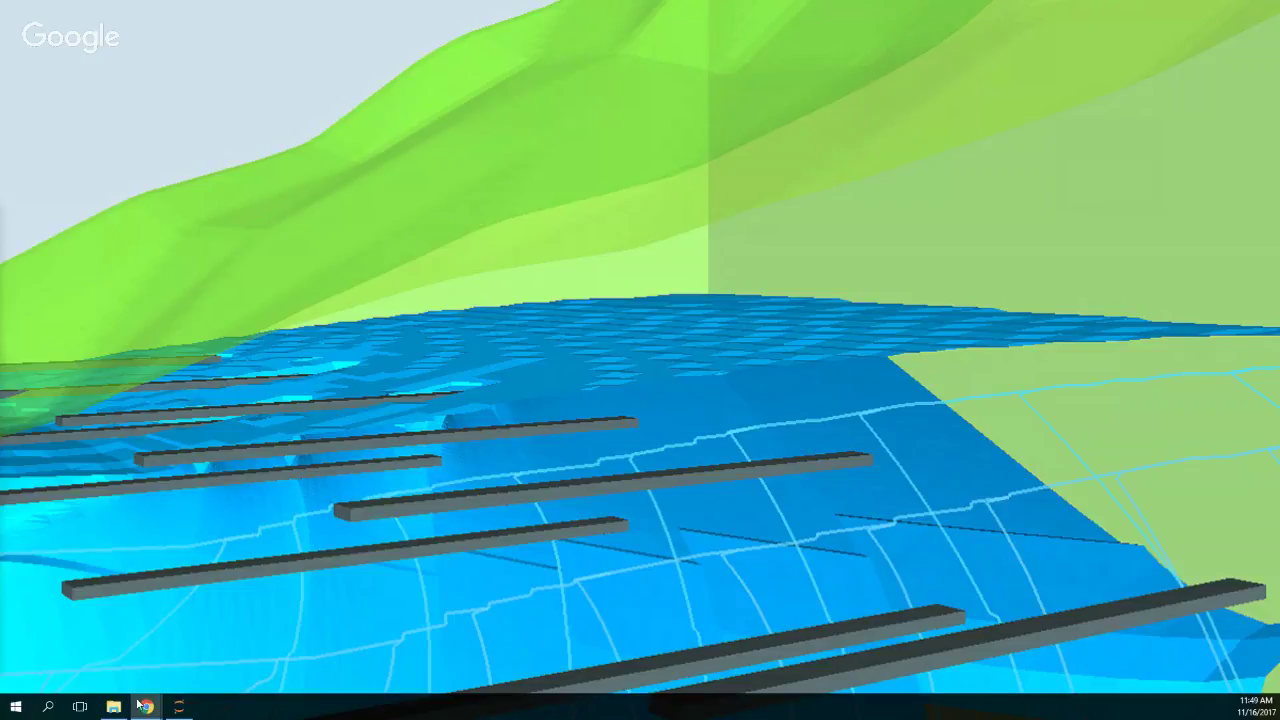
Step: Search Windows for 'mo' and launch ModelMuse from the best-match result
{"action": "mouse_move", "coordinate": [167, 710]}
{"action": "left_click", "coordinate": [47, 708]}
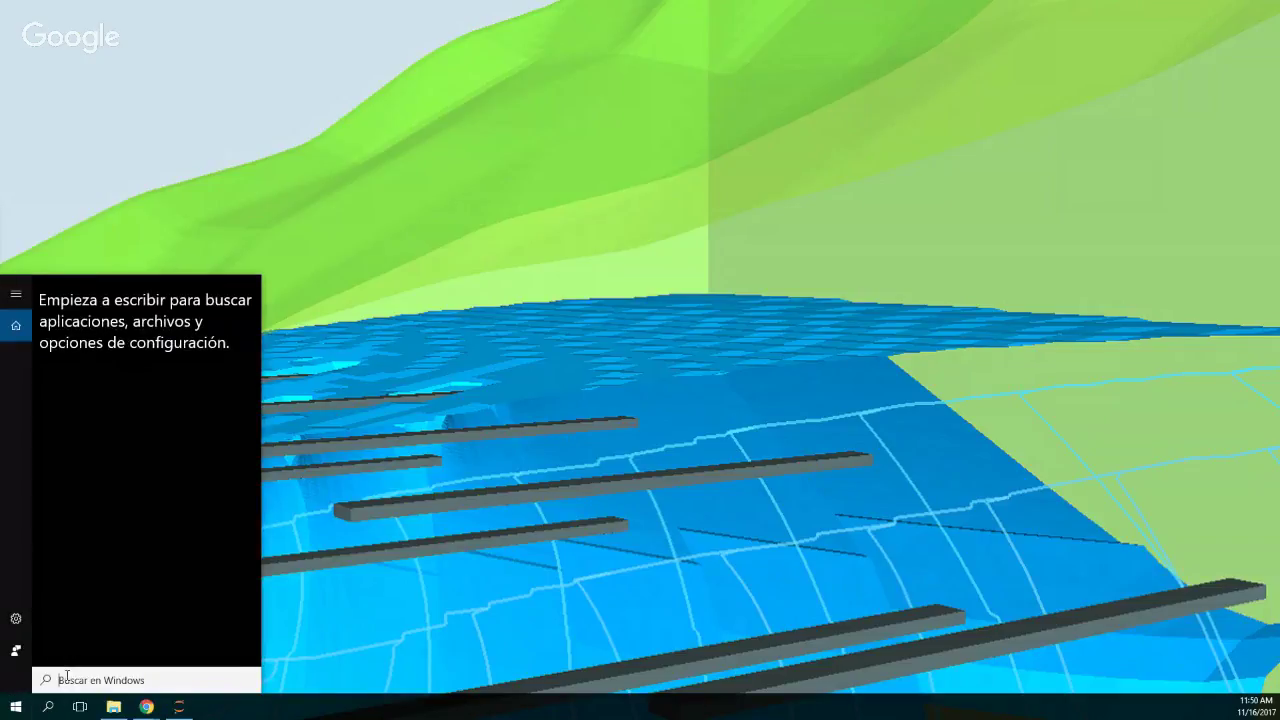
{"action": "type", "text": "mu"}
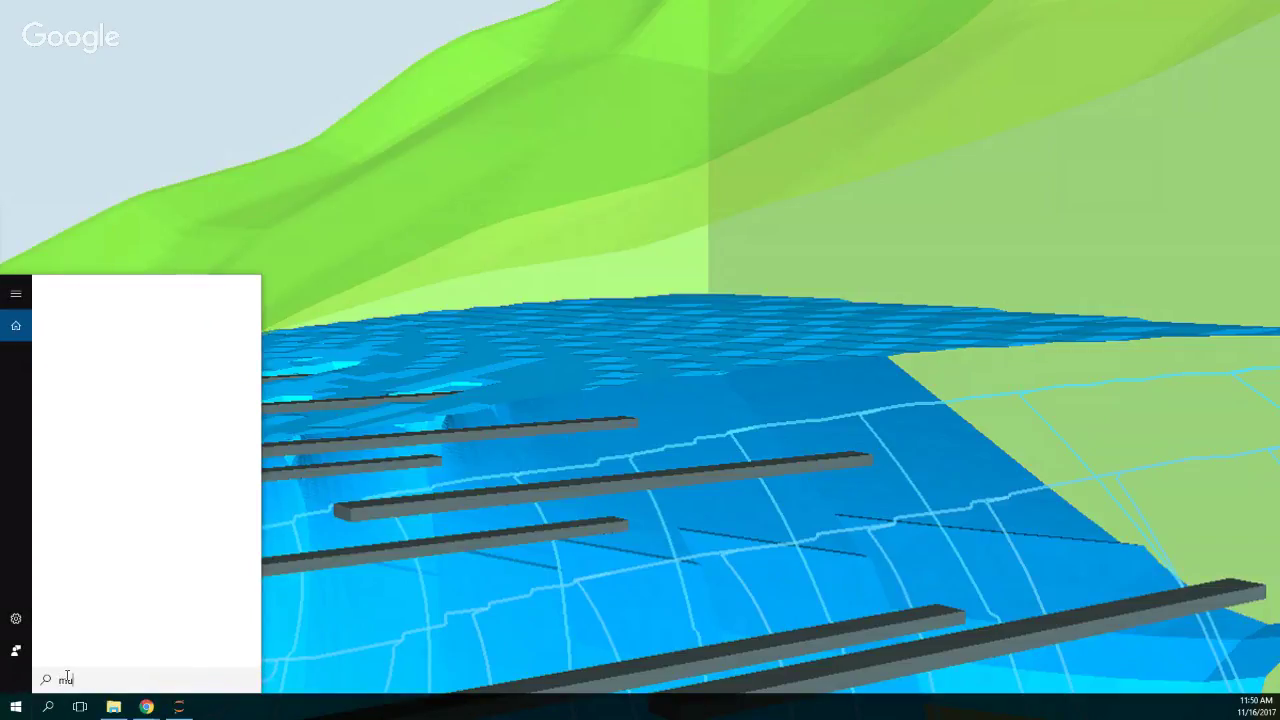
{"action": "key", "text": "BackSpace"}
{"action": "type", "text": "o"}
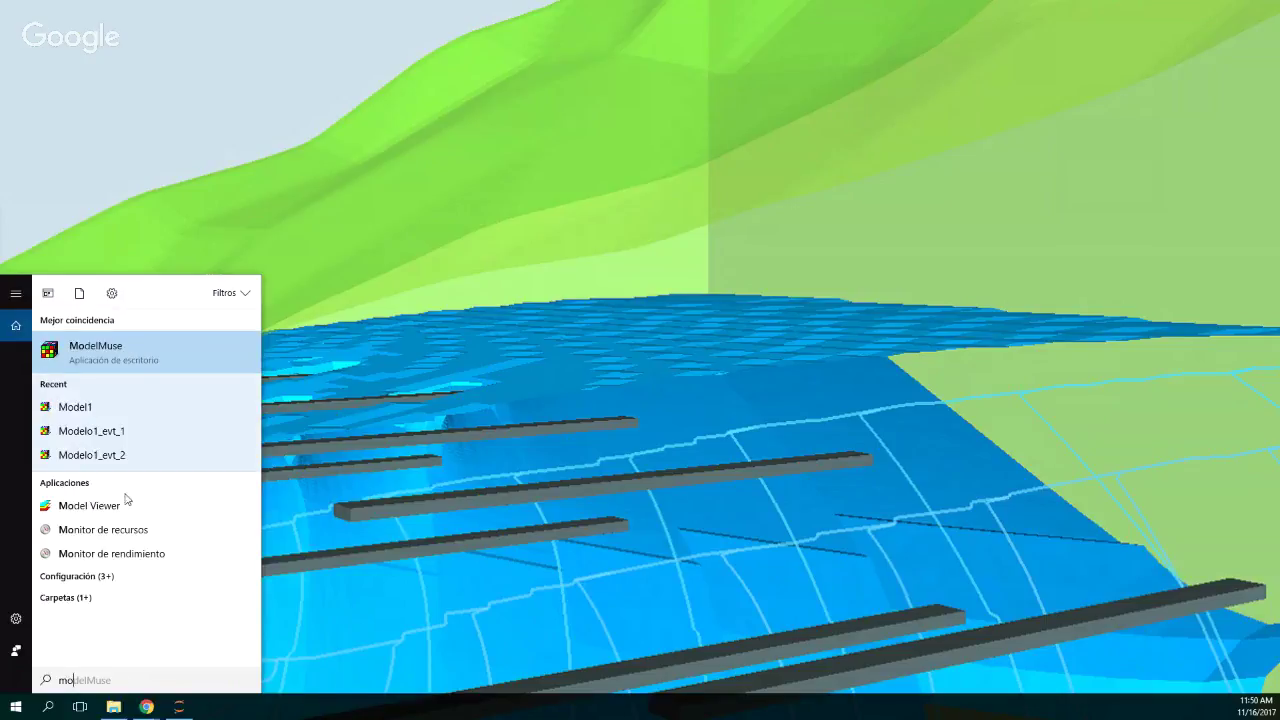
{"action": "left_click", "coordinate": [118, 358]}
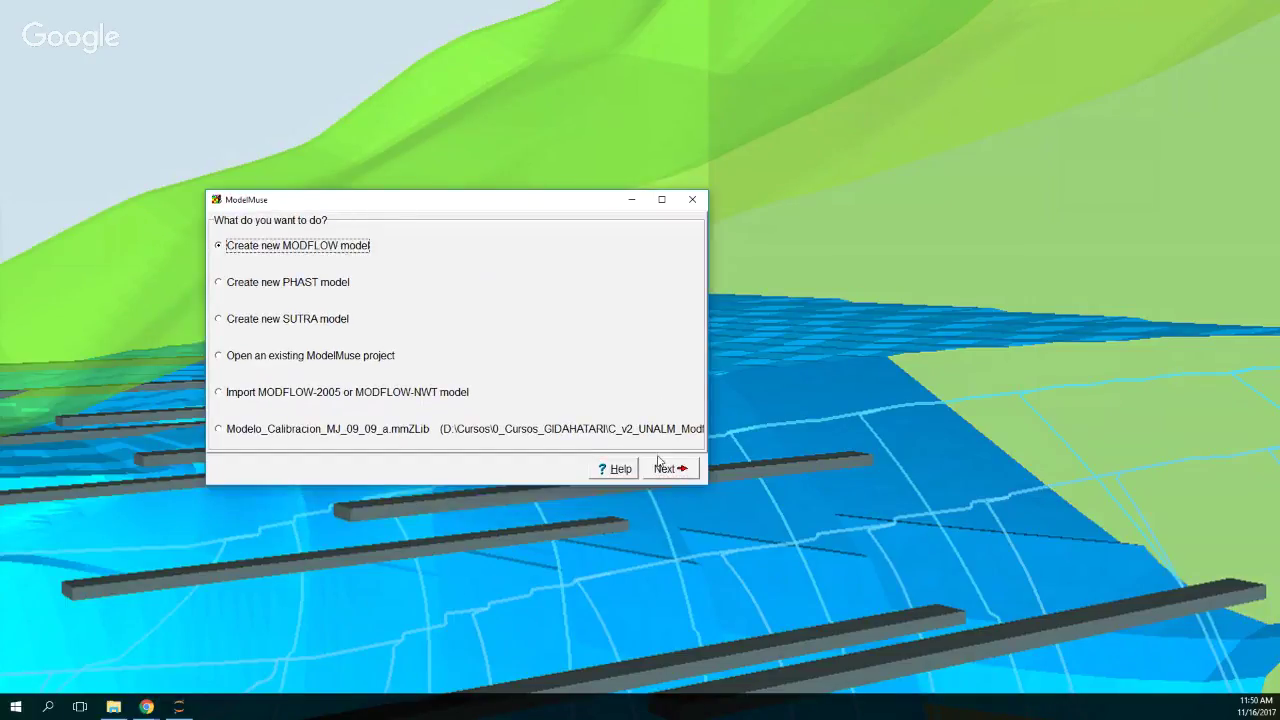
Step: Start a new MODFLOW model using projection EPSG code 32718
{"action": "left_click", "coordinate": [664, 468]}
{"action": "left_click", "coordinate": [397, 419]}
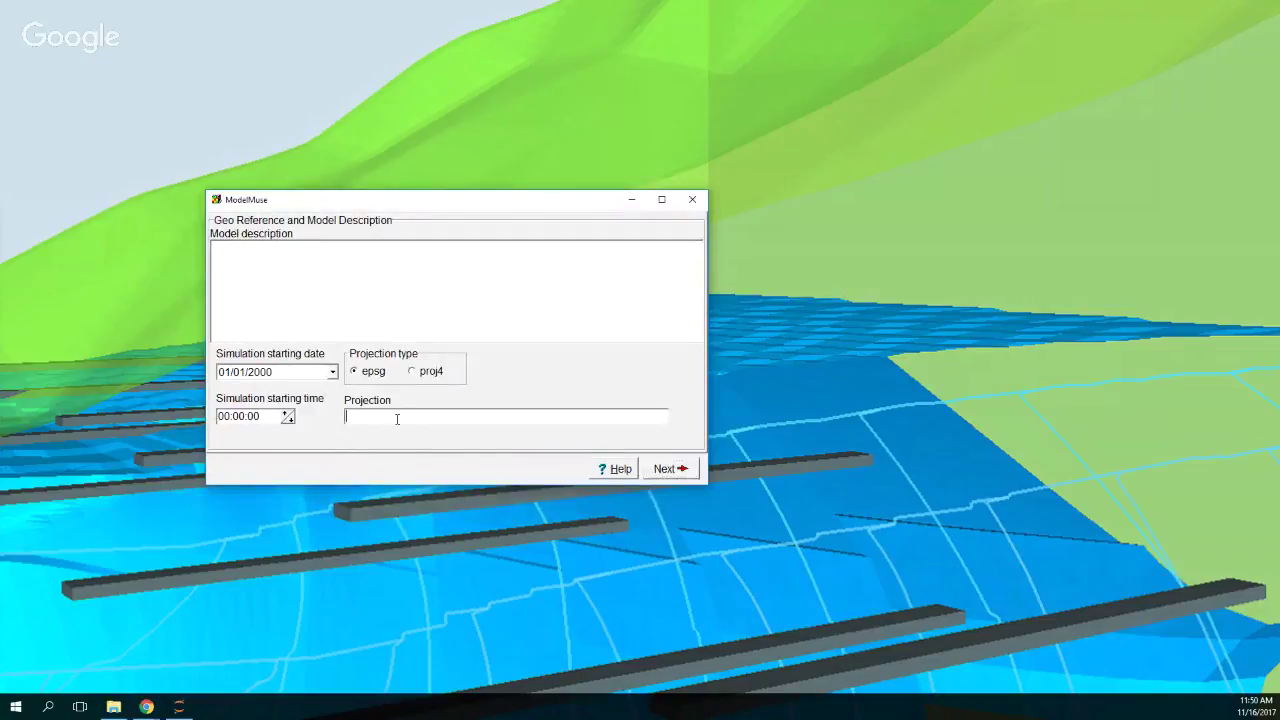
{"action": "type", "text": "38"}
{"action": "key", "text": "BackSpace"}
{"action": "type", "text": "6"}
{"action": "key", "text": "BackSpace"}
{"action": "type", "text": "2718"}
Step: Accept the 10×10 grid with three layers bottoming at -10, -20 and -30, and close the help page
{"action": "left_click", "coordinate": [660, 470]}
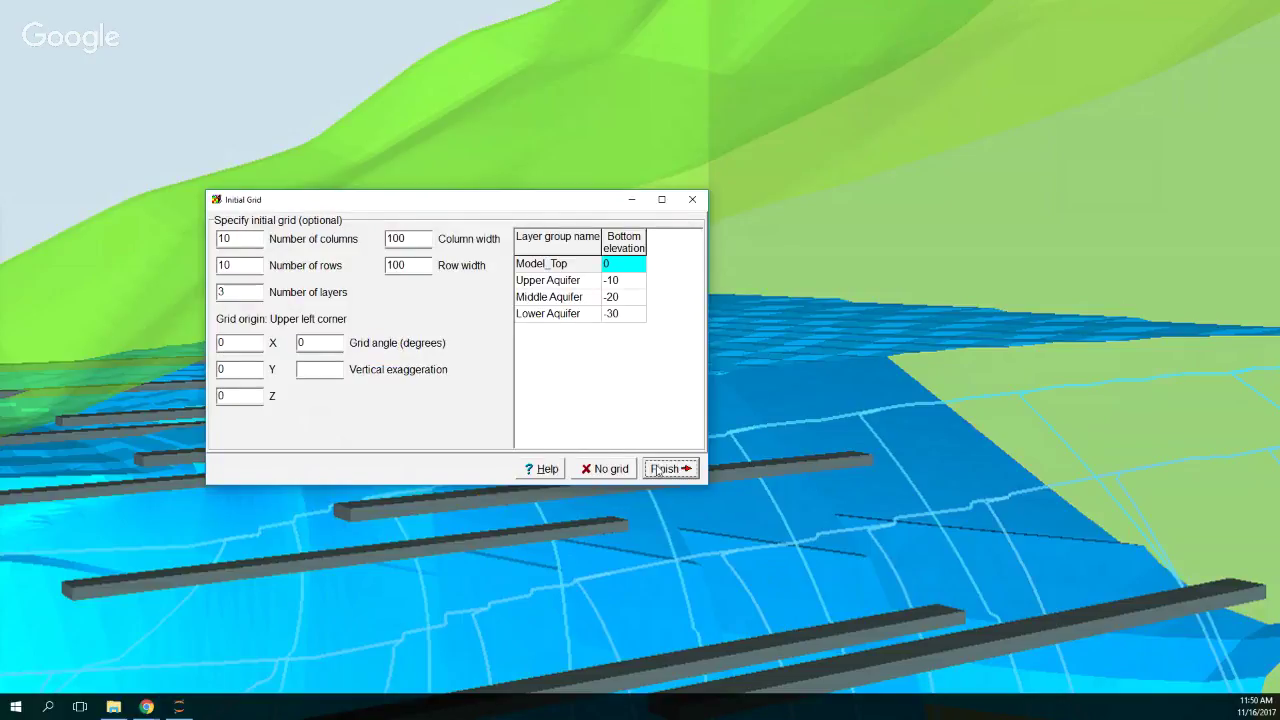
{"action": "left_click", "coordinate": [571, 299]}
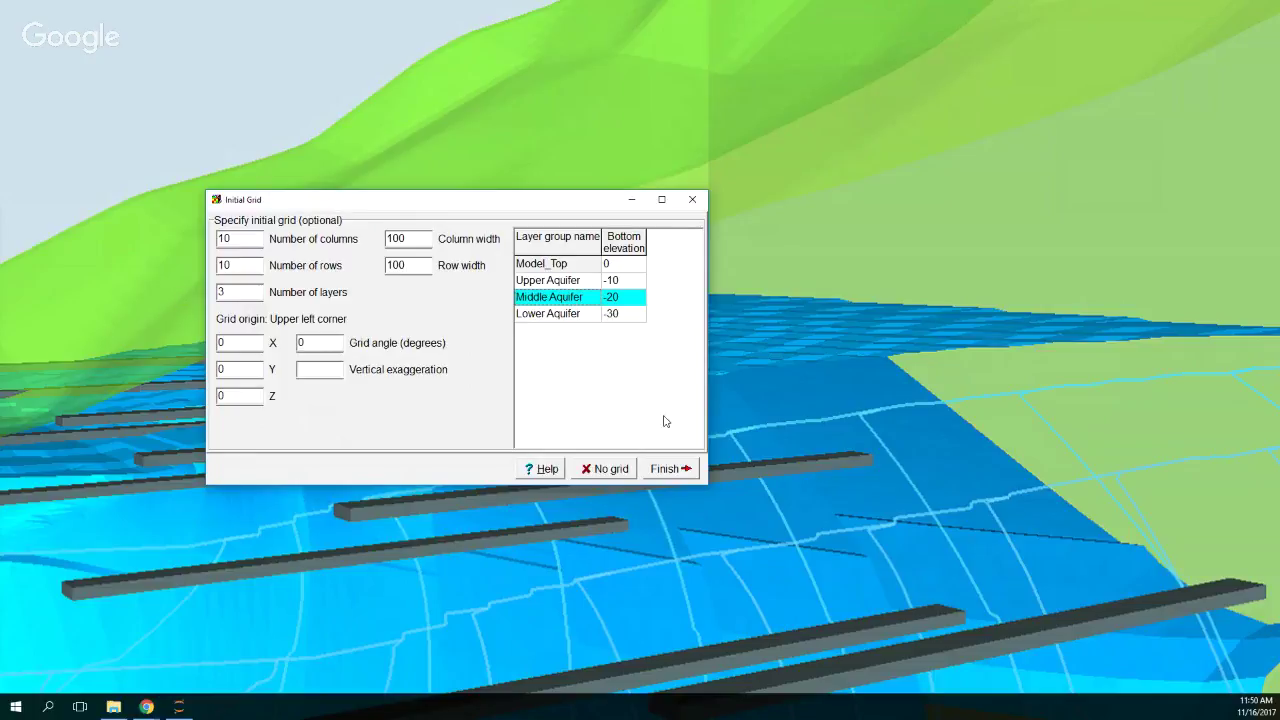
{"action": "left_click", "coordinate": [667, 469]}
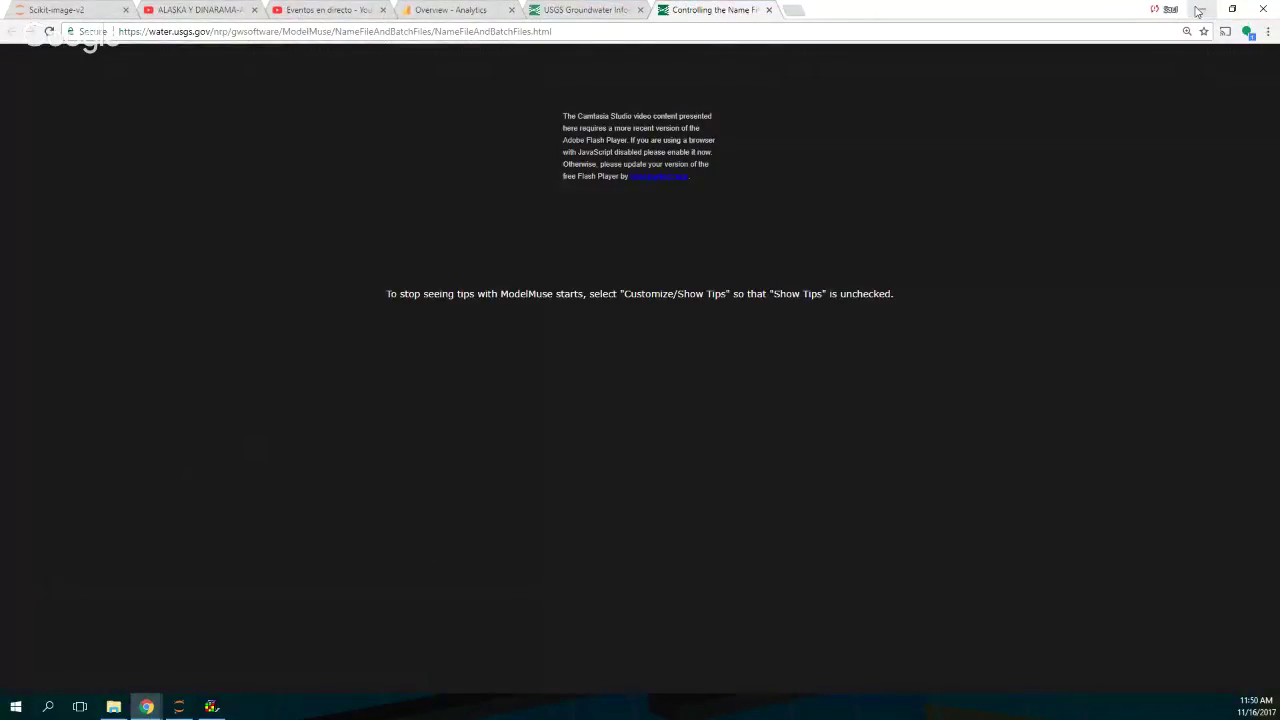
{"action": "left_click", "coordinate": [1198, 10]}
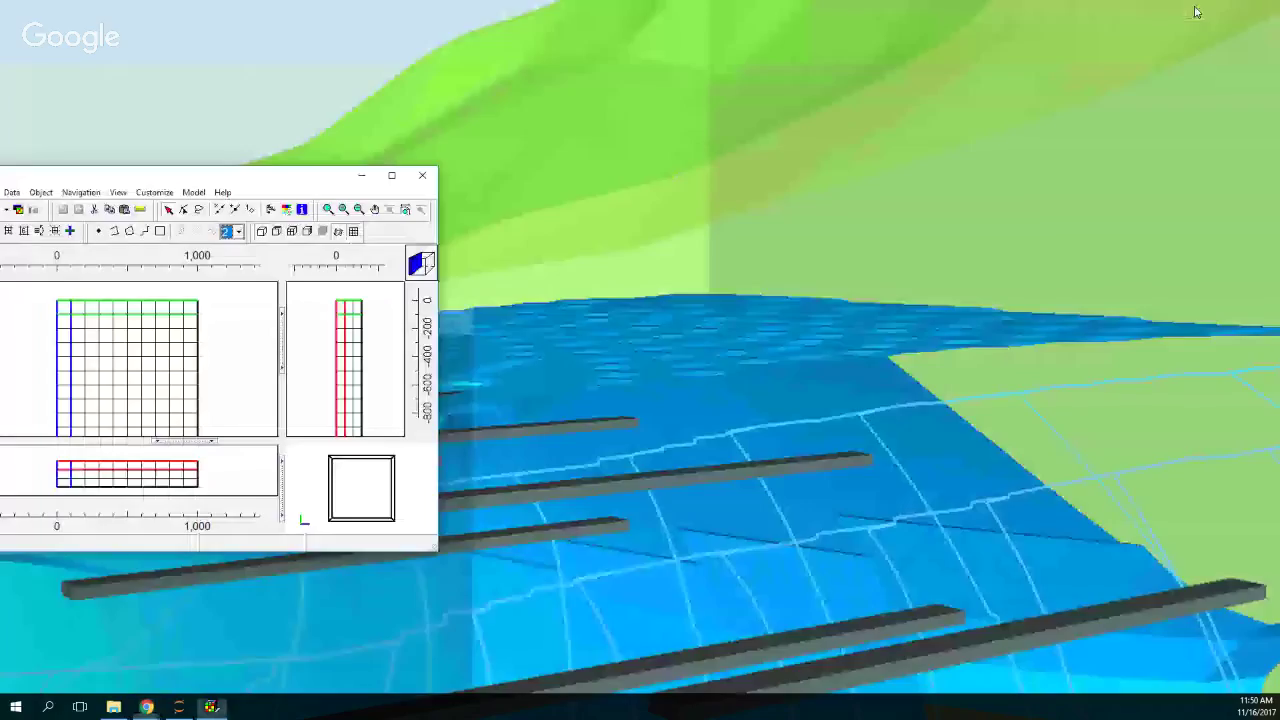
Step: Maximize the ModelMuse window and restore the default view so the grid fills it
{"action": "left_click", "coordinate": [483, 178]}
{"action": "left_click_drag", "start_coordinate": [483, 178], "coordinate": [509, 176]}
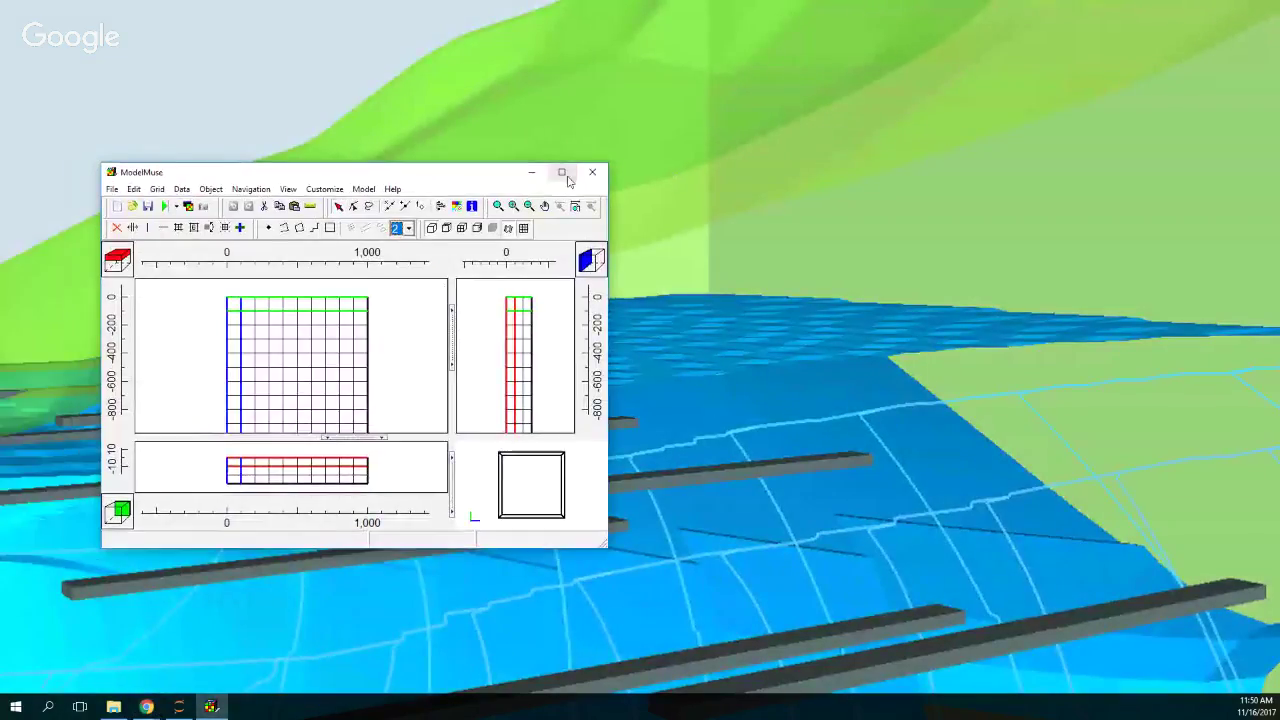
{"action": "left_click", "coordinate": [562, 173]}
{"action": "left_click", "coordinate": [460, 38]}
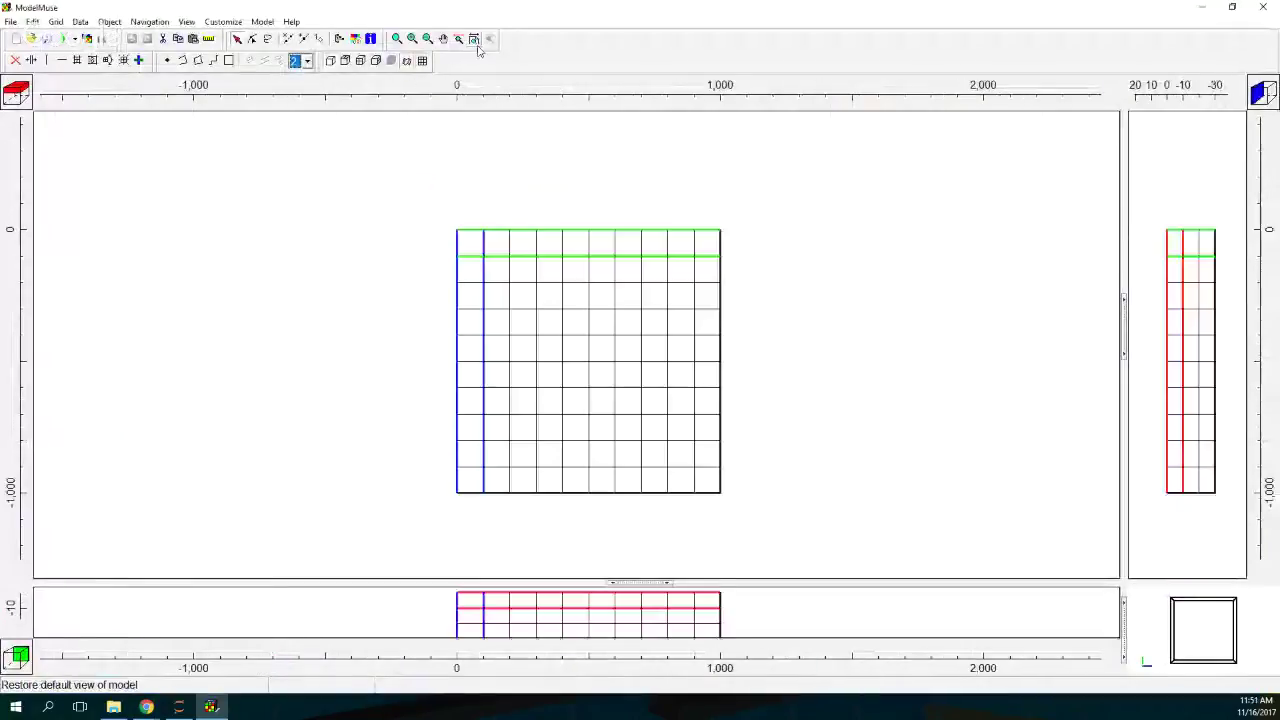
Step: Enable the CHD specified-head and WEL well packages under MODFLOW Packages and Programs
{"action": "left_click", "coordinate": [262, 21]}
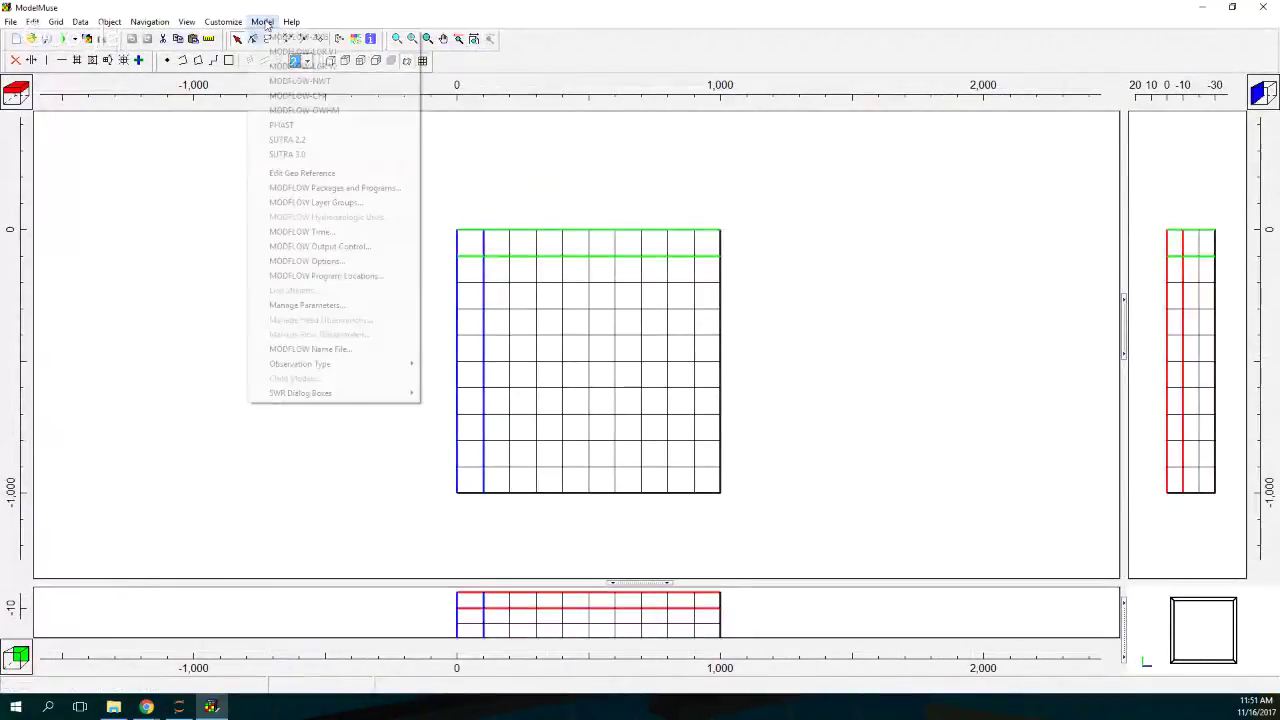
{"action": "left_click", "coordinate": [300, 192]}
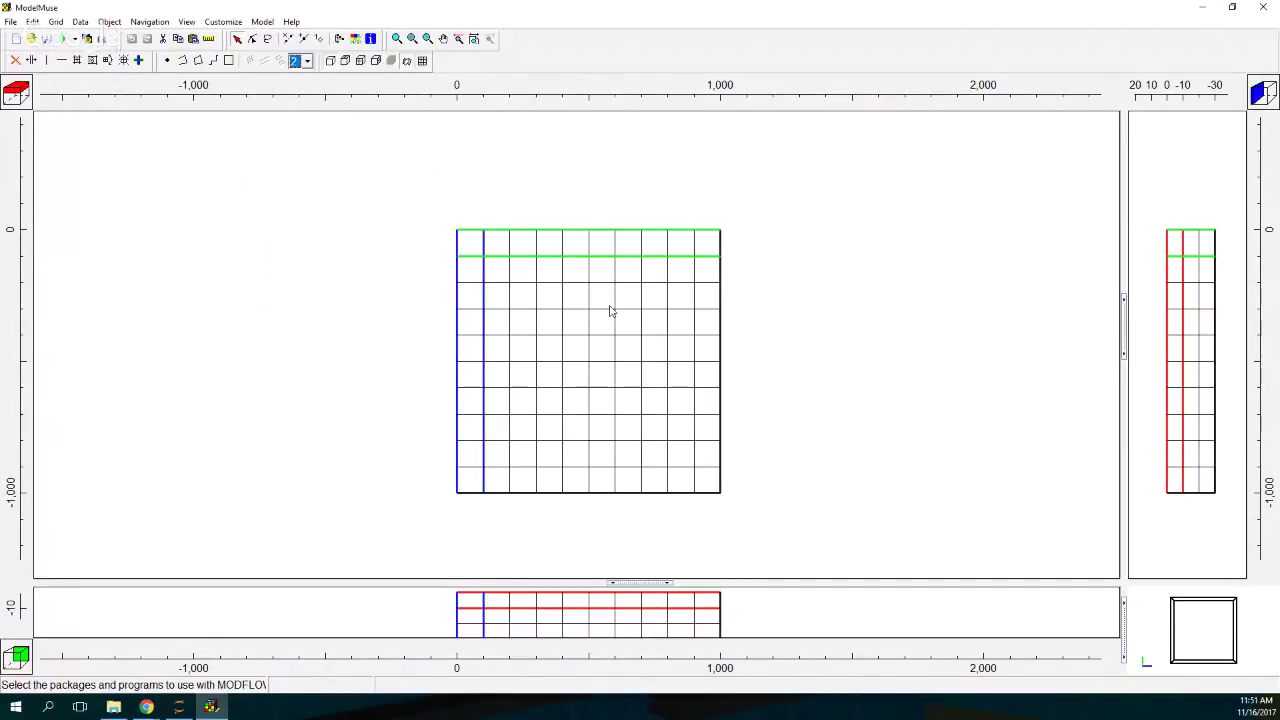
{"action": "left_click", "coordinate": [388, 191]}
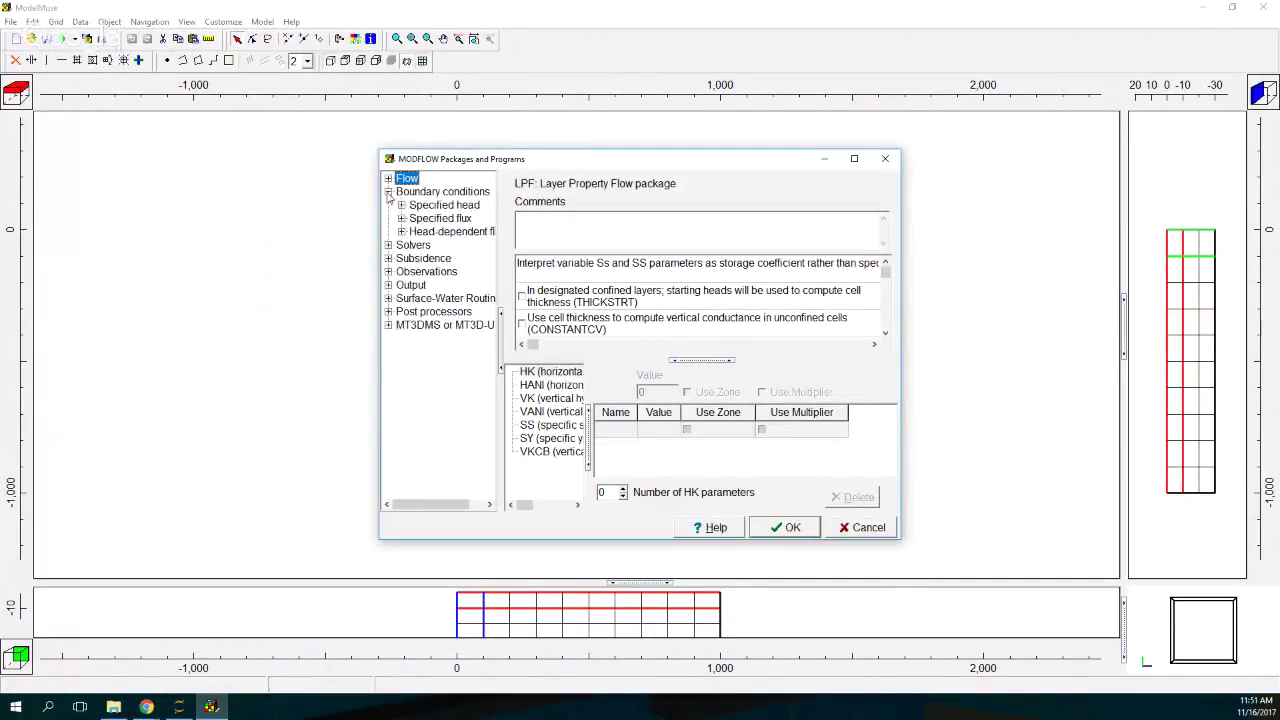
{"action": "left_click", "coordinate": [401, 205]}
{"action": "left_click", "coordinate": [401, 245]}
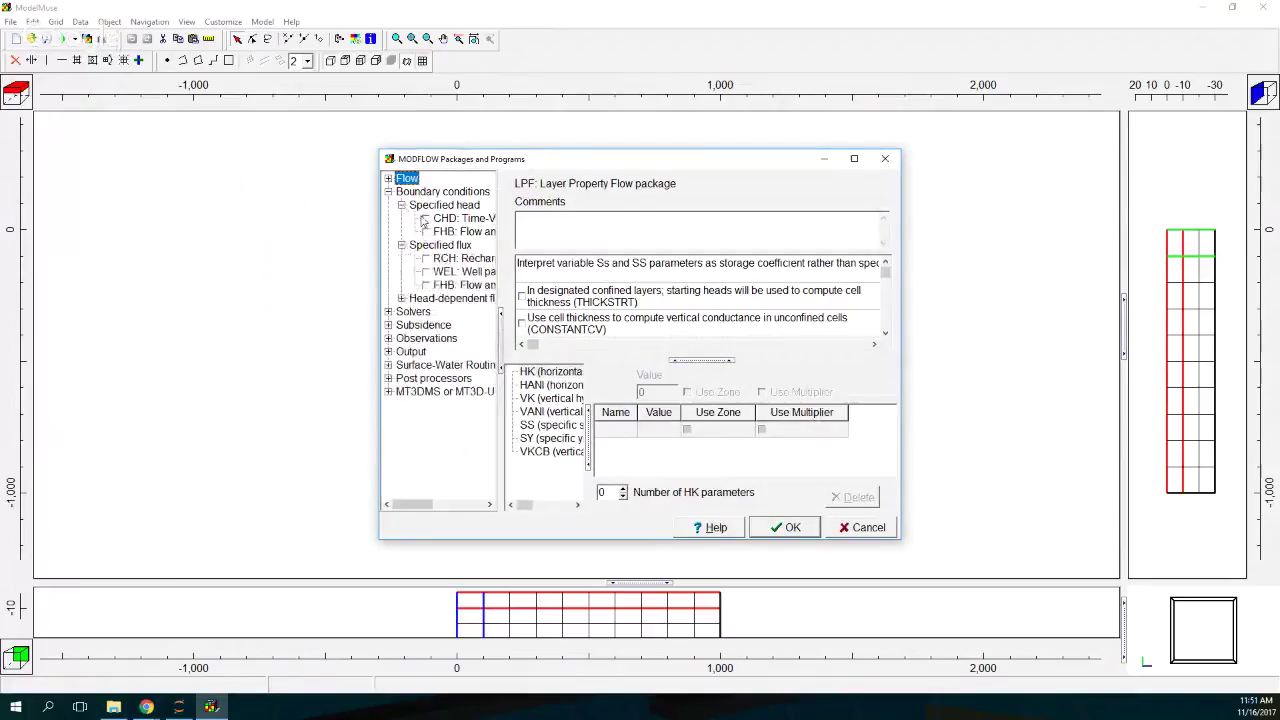
{"action": "left_click", "coordinate": [425, 218]}
{"action": "left_click", "coordinate": [425, 271]}
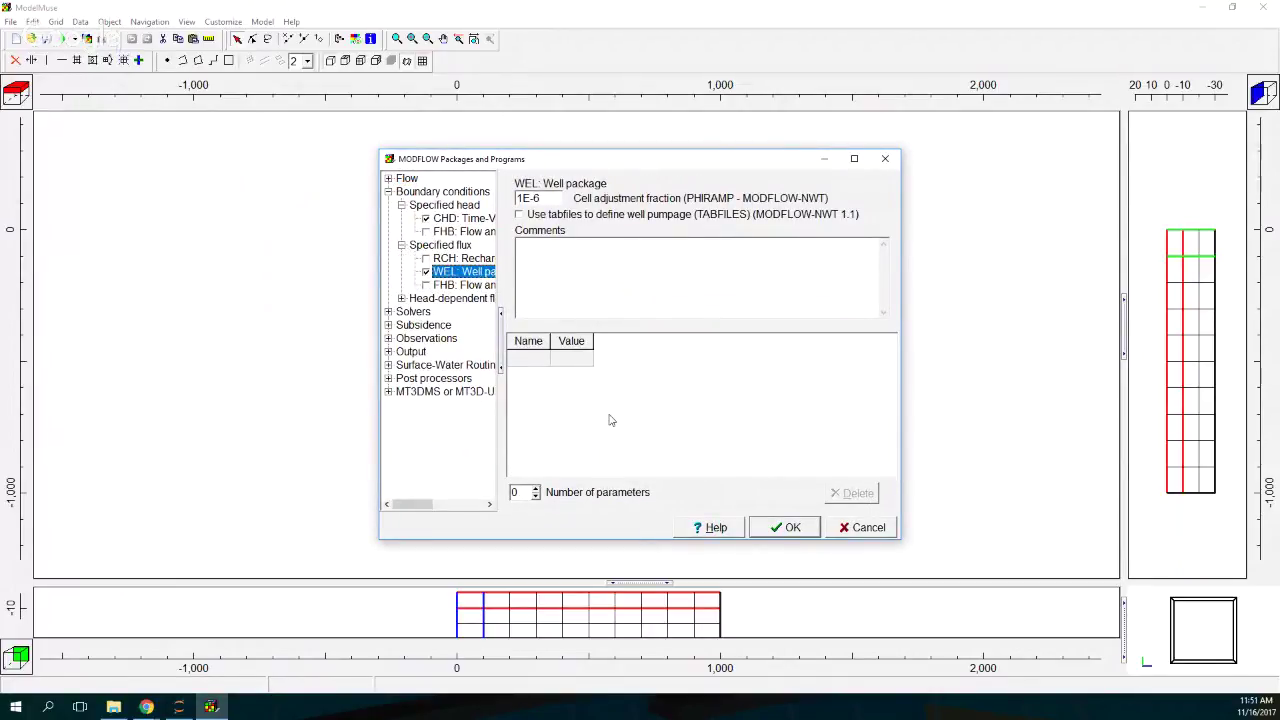
{"action": "left_click", "coordinate": [787, 528]}
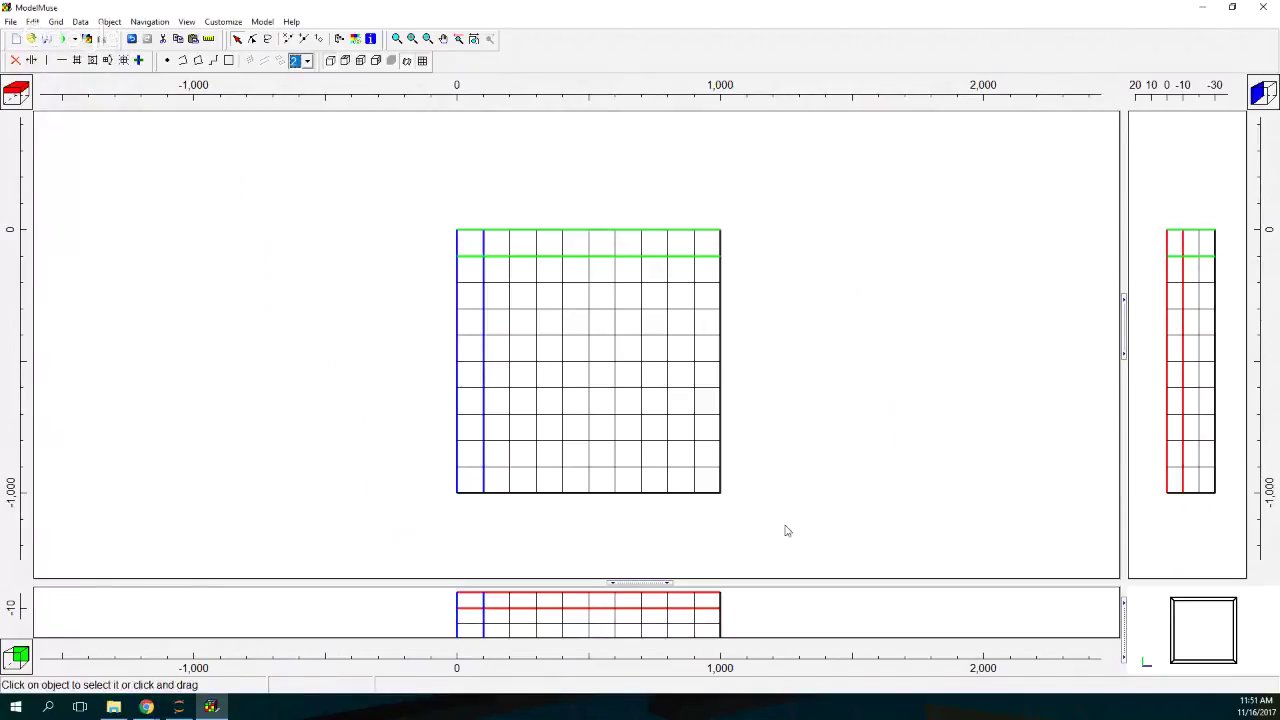
Step: Draw a polyline along the grid's top row and name it CHD_North
{"action": "left_click", "coordinate": [182, 61]}
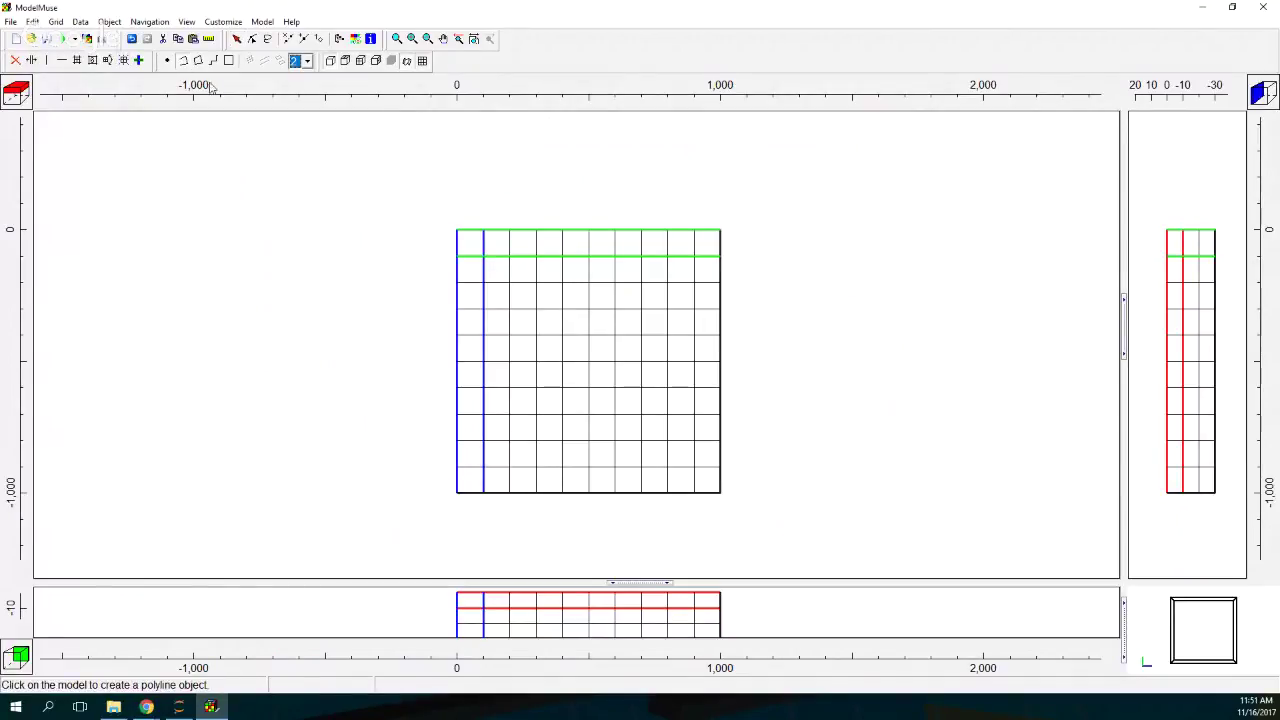
{"action": "left_click", "coordinate": [467, 242]}
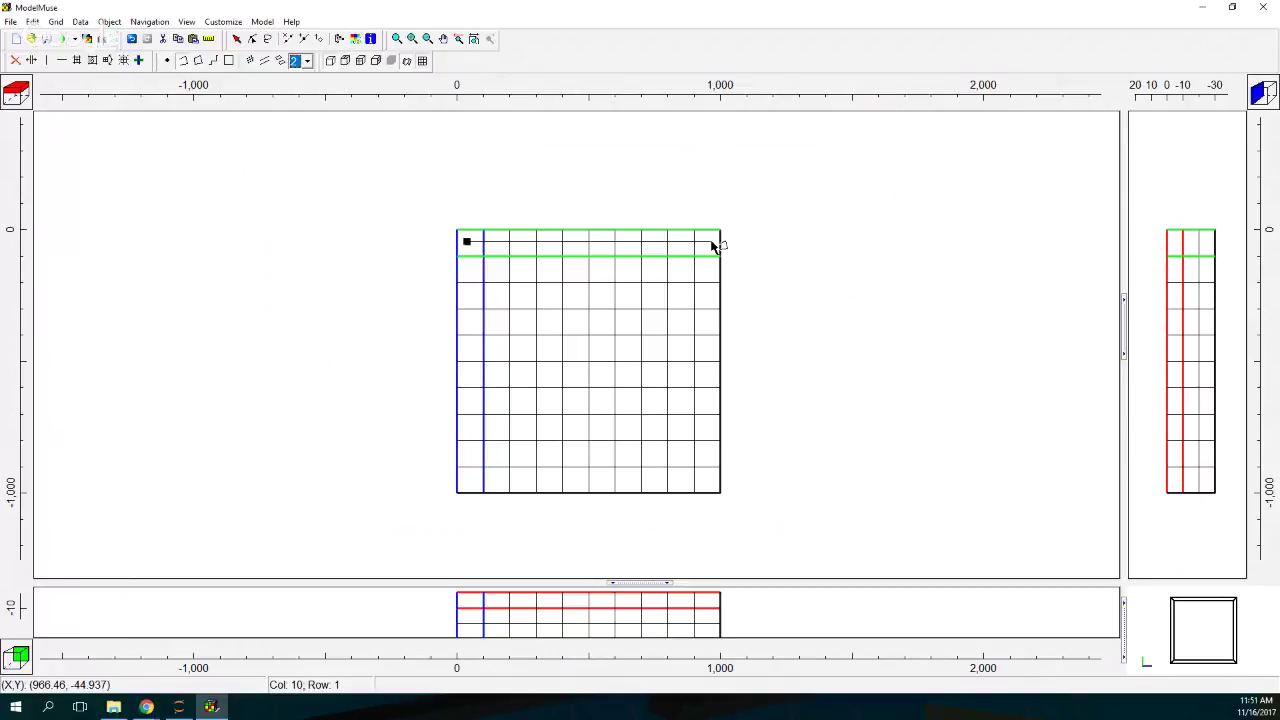
{"action": "left_click", "coordinate": [713, 245]}
{"action": "double_click", "coordinate": [713, 245]}
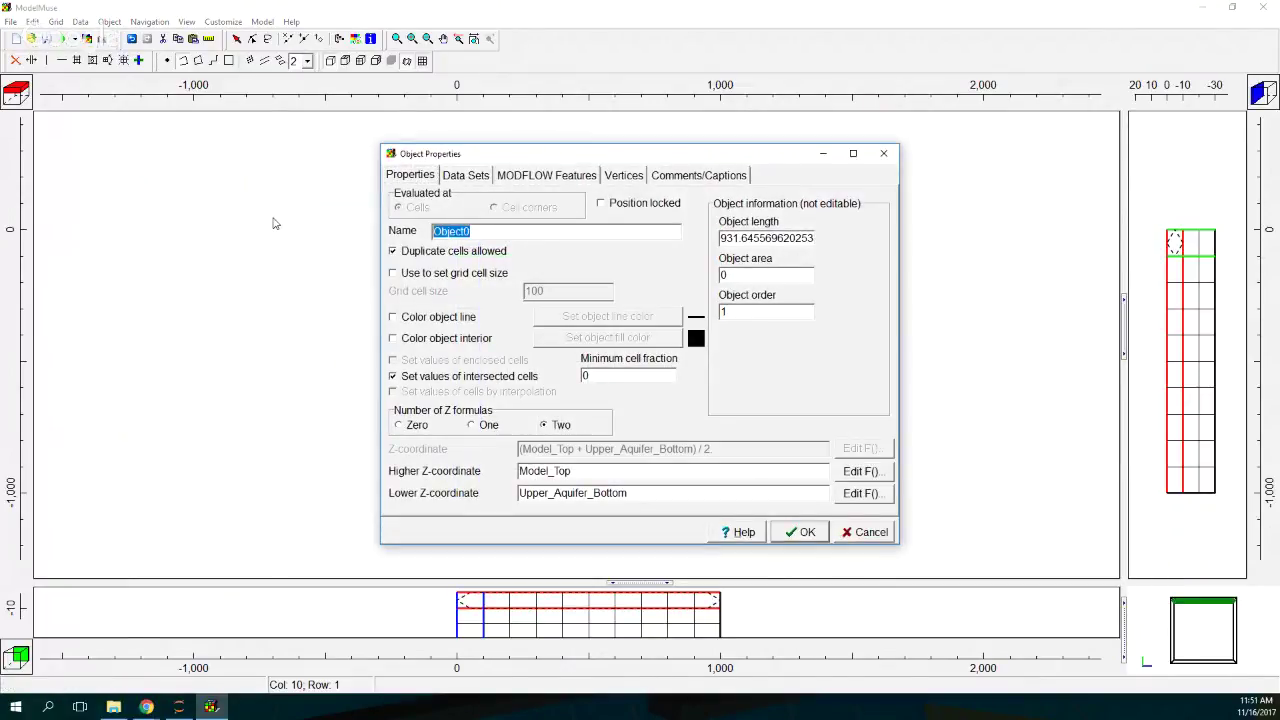
{"action": "type", "text": "CHD_North"}
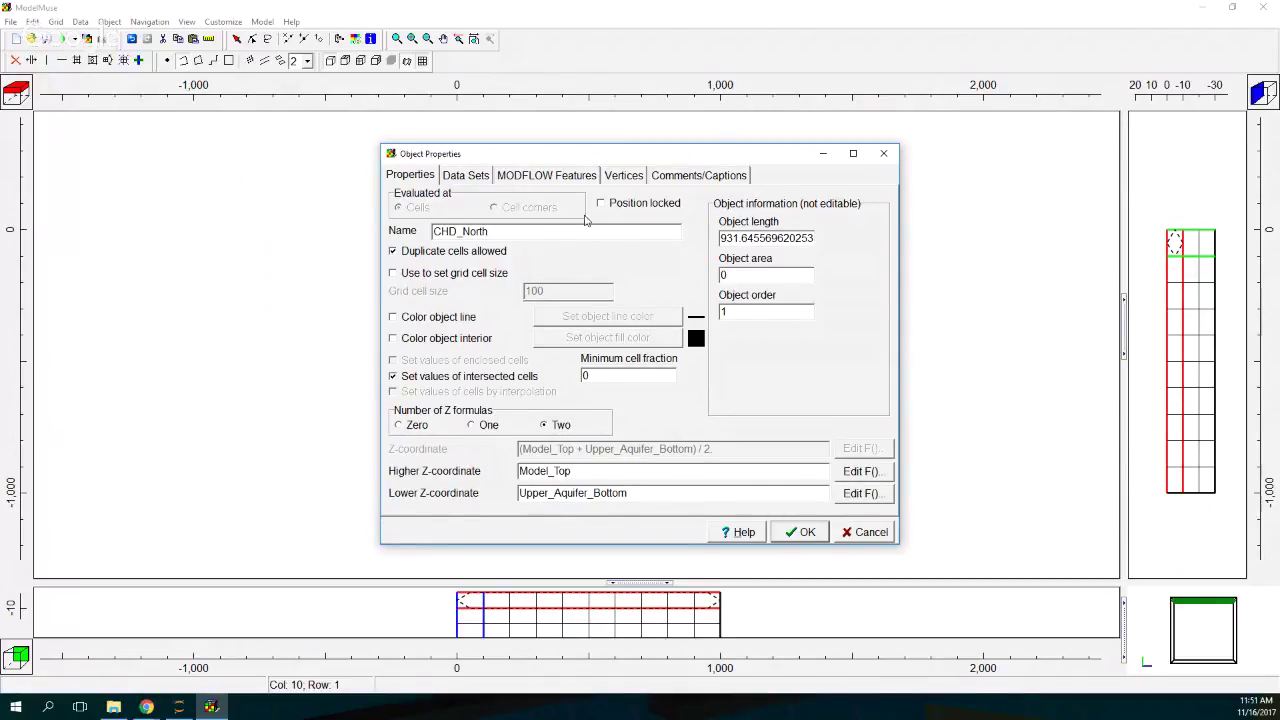
Step: Assign the CHD feature to CHD_North with starting and ending heads of 0
{"action": "left_click", "coordinate": [535, 178]}
{"action": "left_click", "coordinate": [403, 196]}
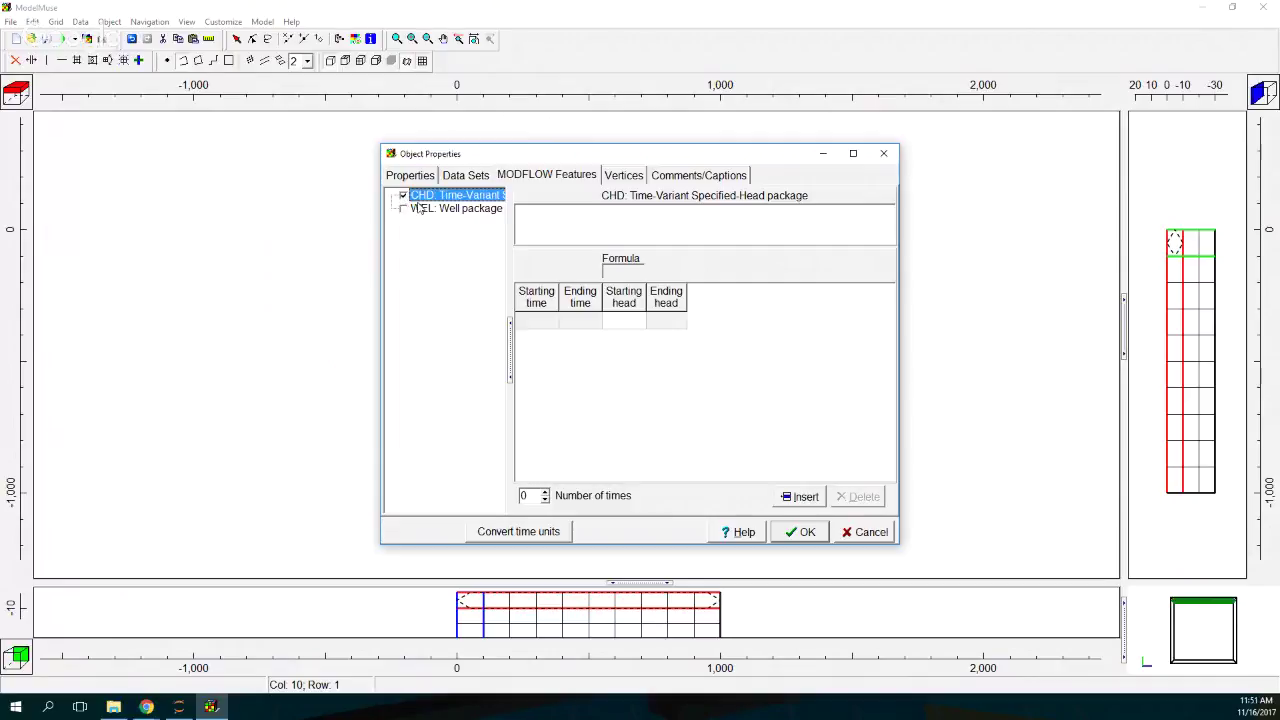
{"action": "left_click", "coordinate": [550, 332]}
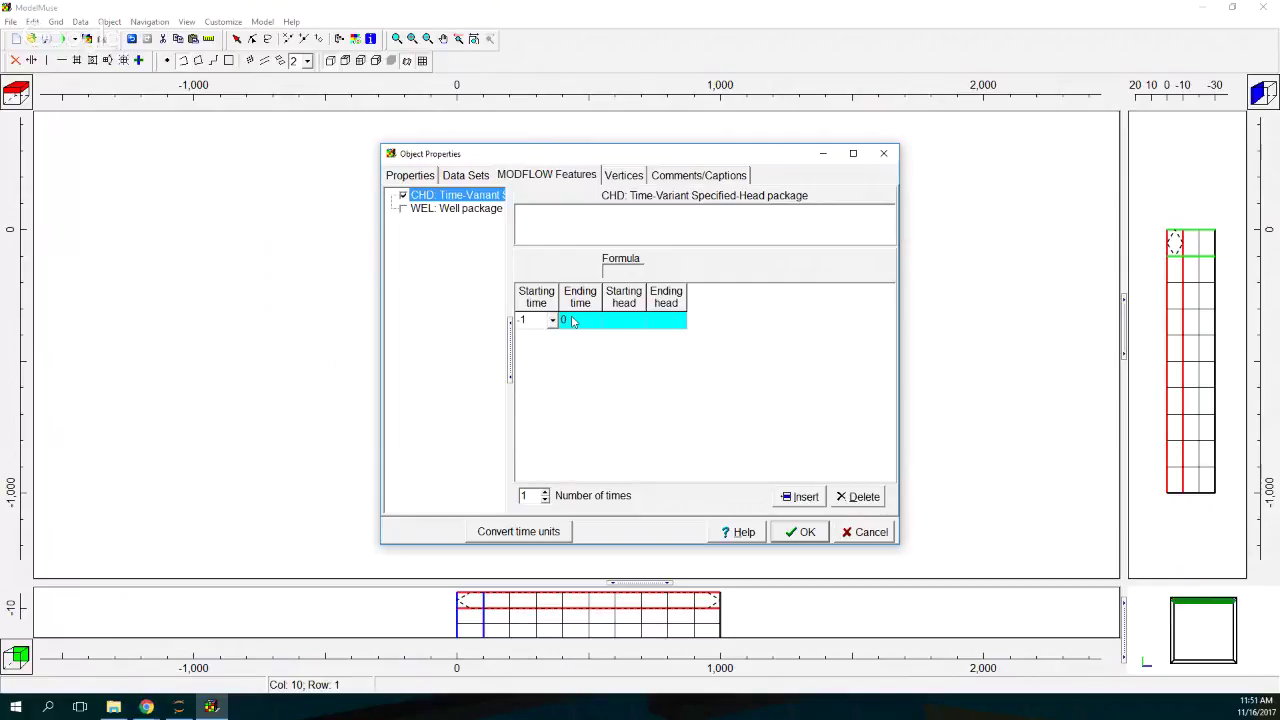
{"action": "left_click", "coordinate": [624, 320]}
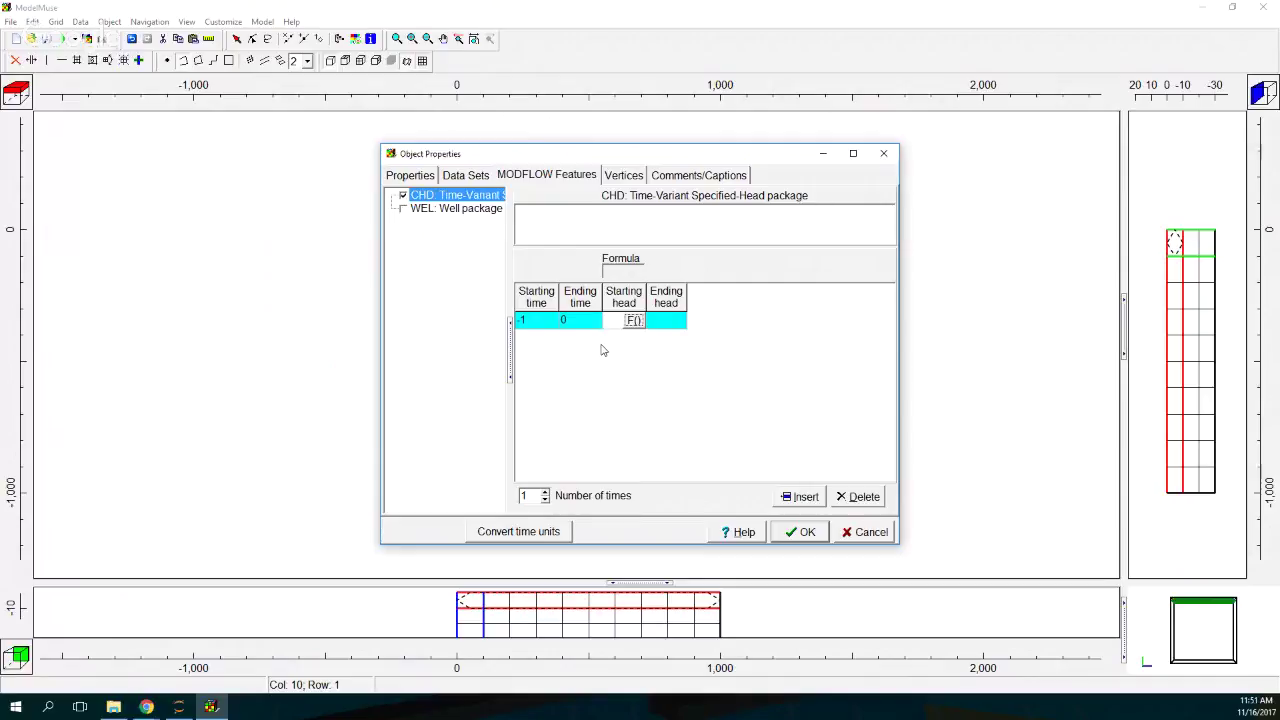
{"action": "left_click", "coordinate": [660, 325]}
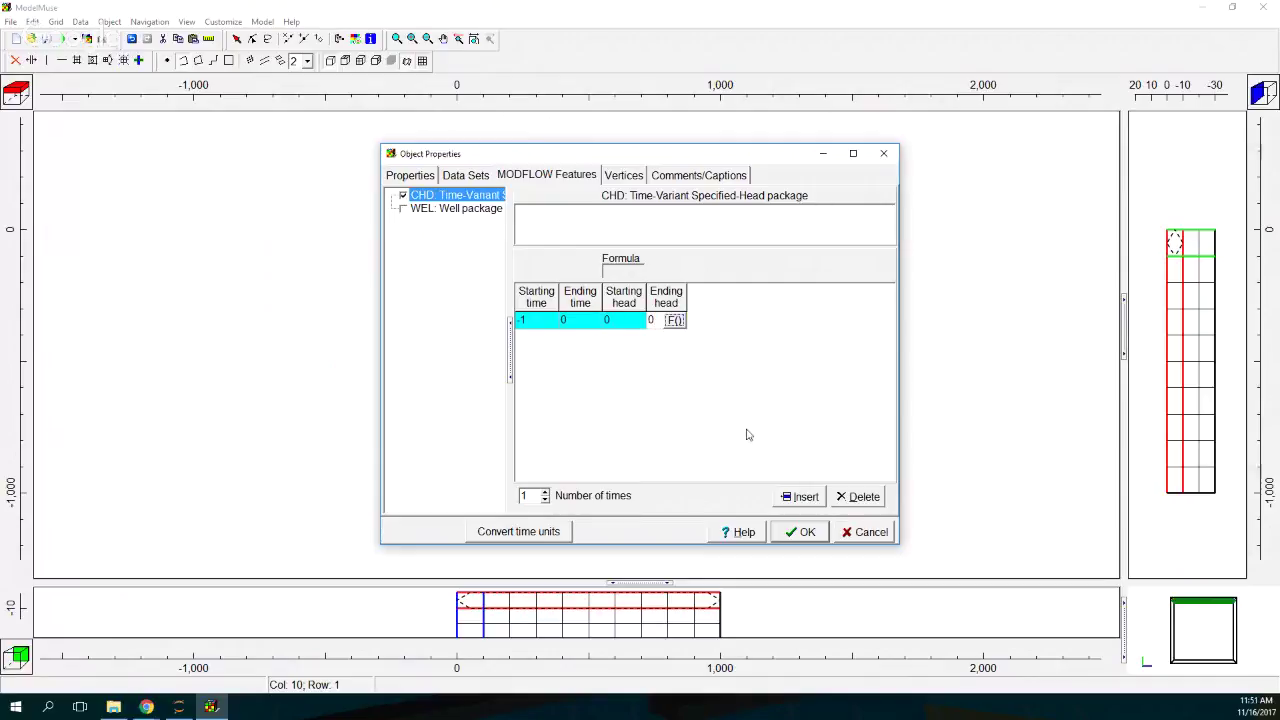
{"action": "left_click", "coordinate": [808, 533]}
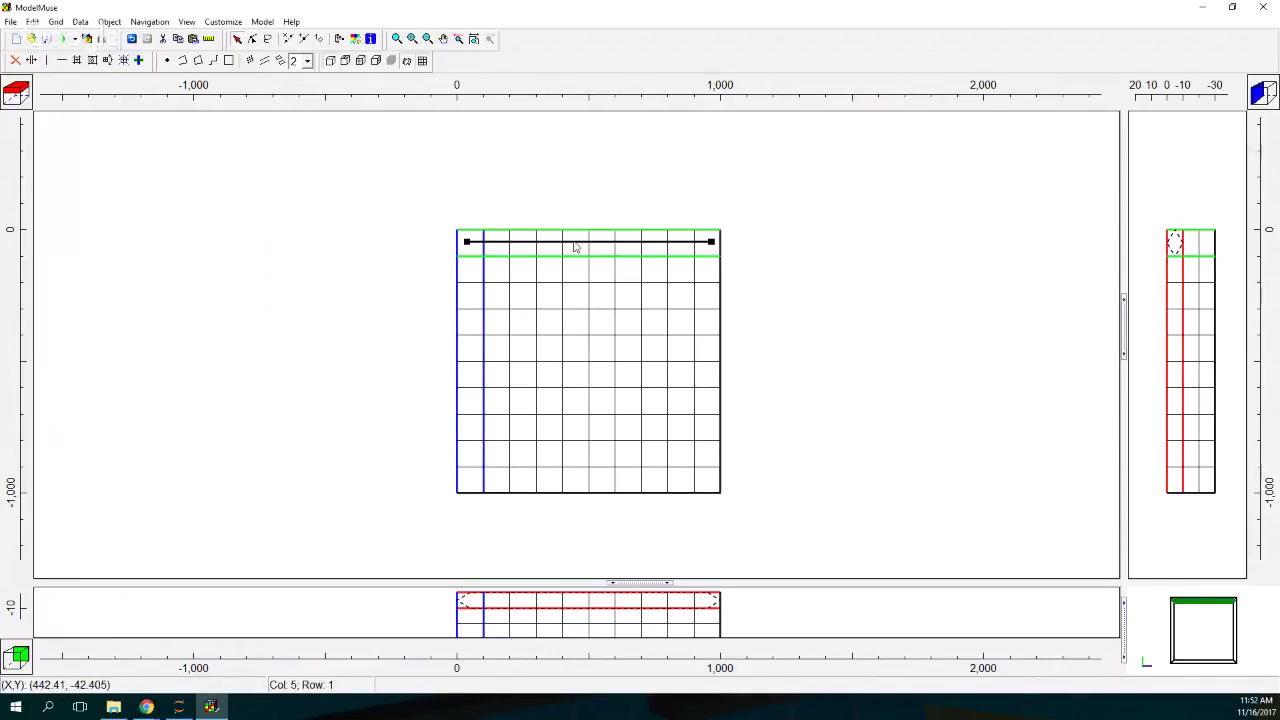
Step: Give CHD_North a custom blue line colour and apply it
{"action": "left_click_drag", "start_coordinate": [0, 265], "coordinate": [500, 111]}
{"action": "left_click", "coordinate": [305, 274]}
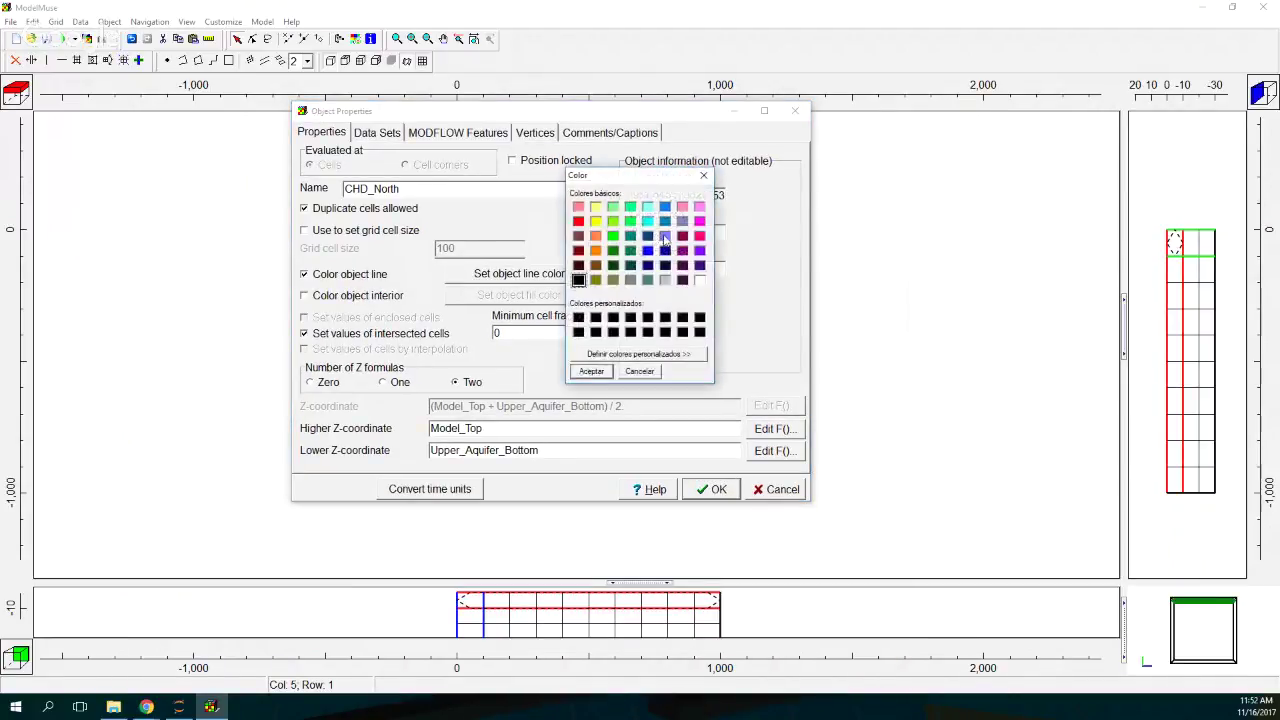
{"action": "left_click", "coordinate": [667, 242]}
{"action": "left_click", "coordinate": [595, 371]}
{"action": "key", "text": "Return"}
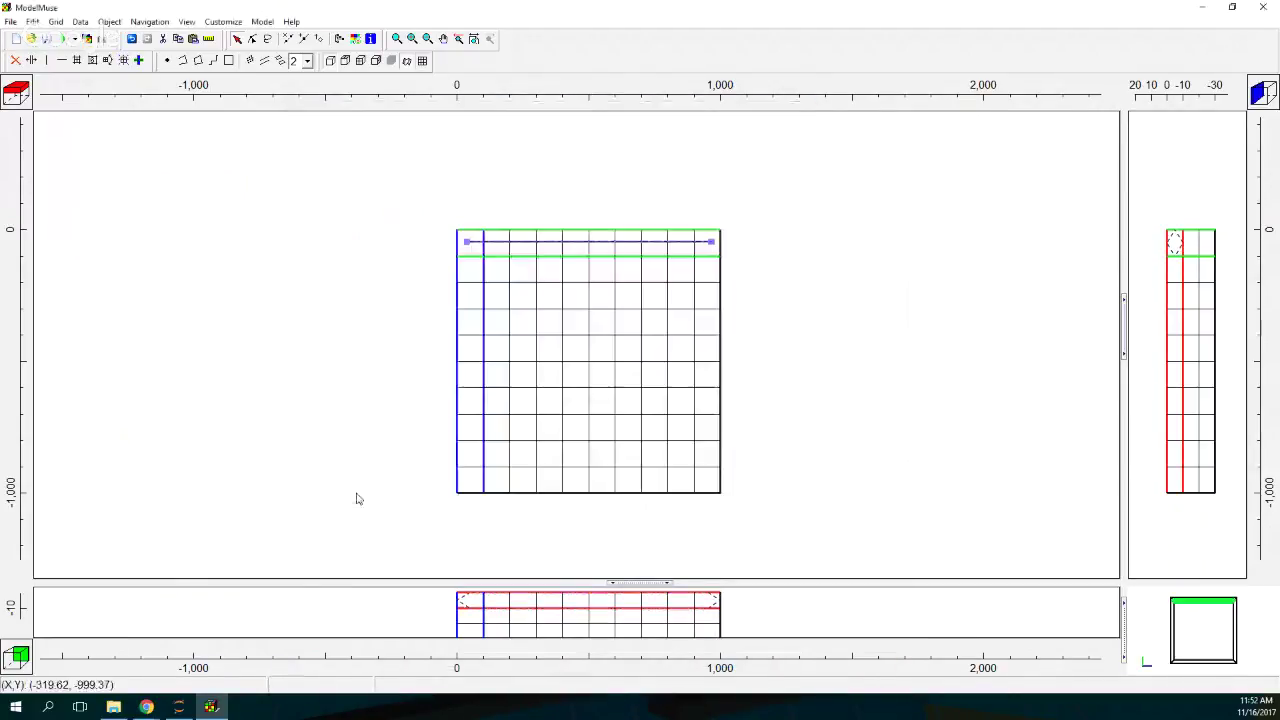
Step: Draw a polyline along the bottom row, name it CHD_South, and colour it pink-red
{"action": "left_click", "coordinate": [183, 60]}
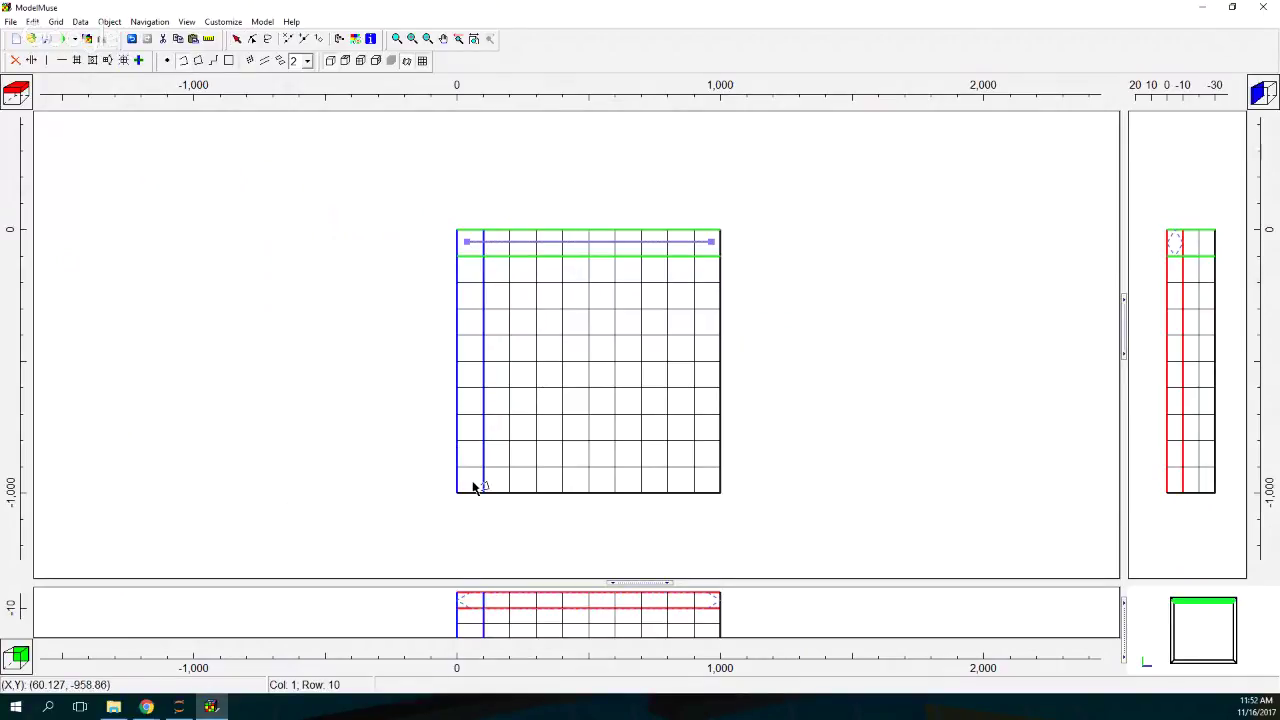
{"action": "left_click", "coordinate": [473, 484]}
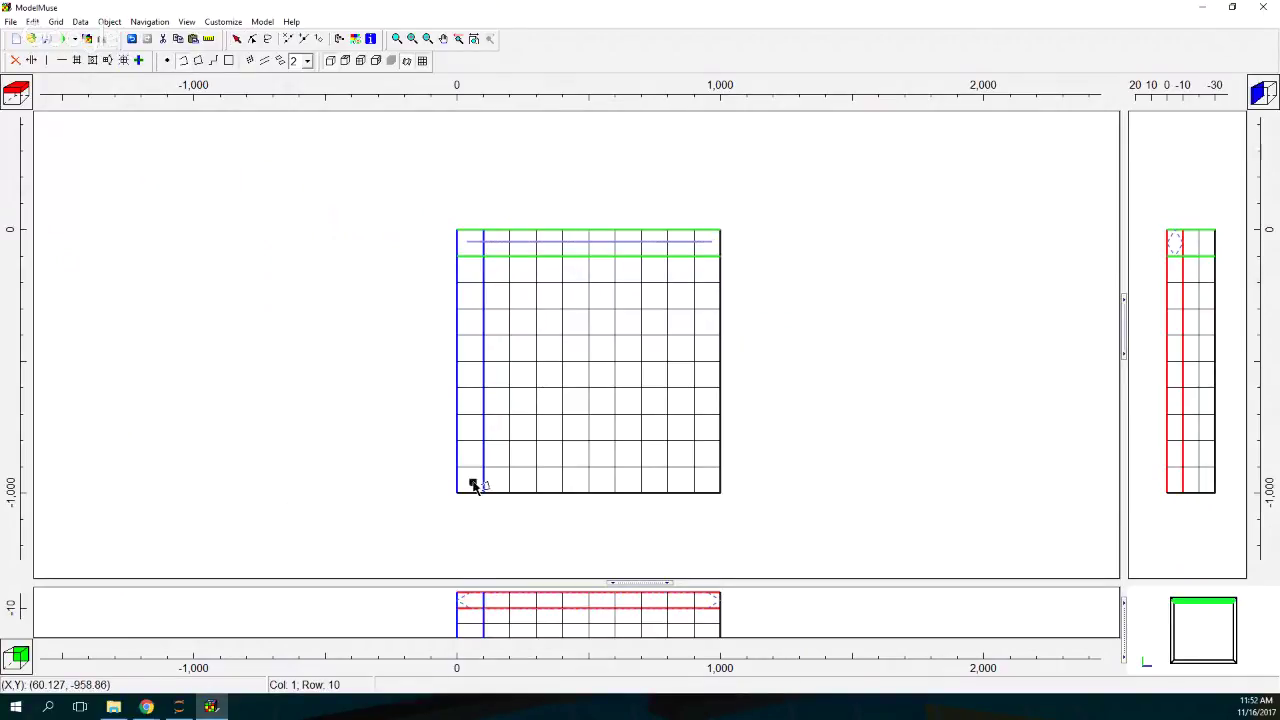
{"action": "double_click", "coordinate": [711, 484]}
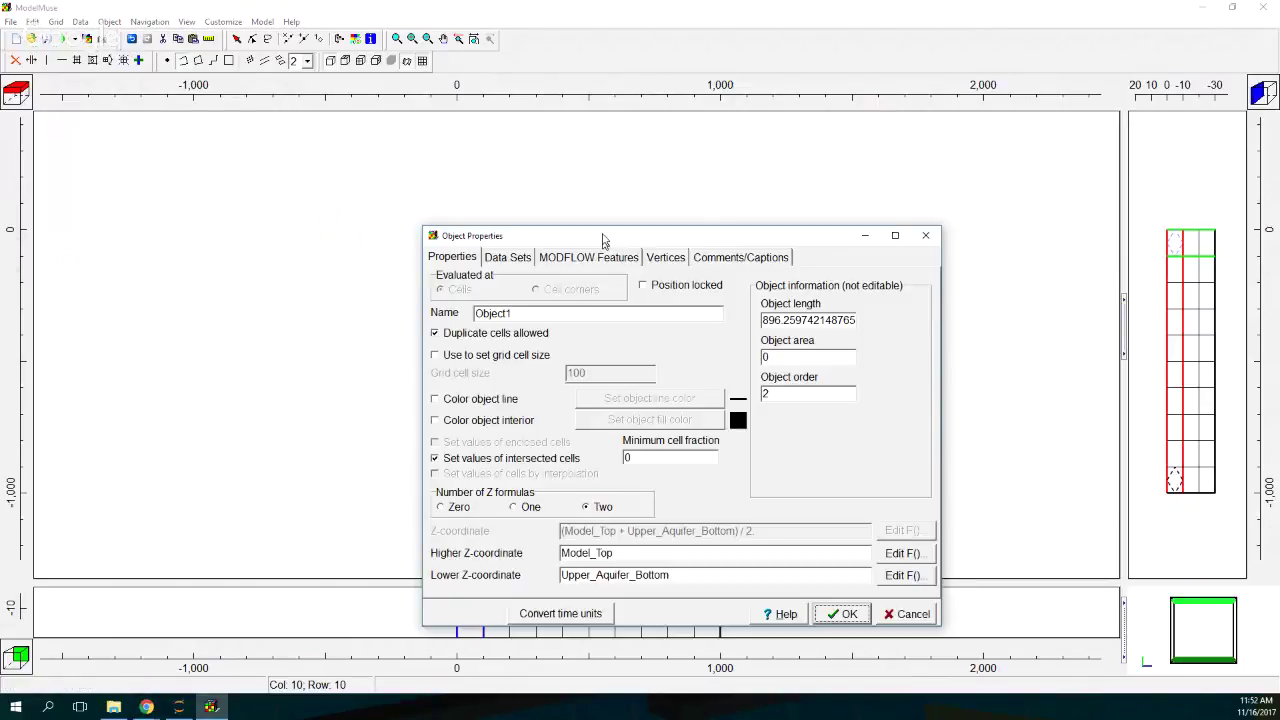
{"action": "left_click_drag", "start_coordinate": [603, 241], "coordinate": [585, 124]}
{"action": "type", "text": "CHD"}
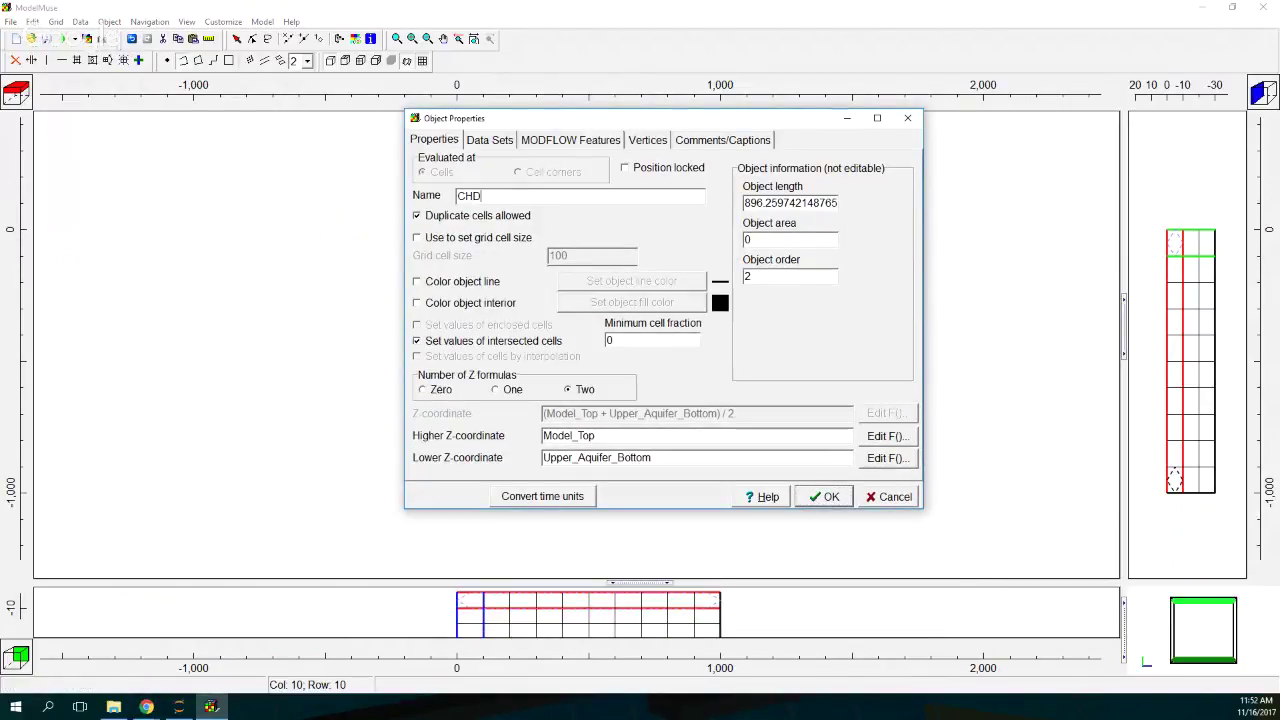
{"action": "type", "text": "_South"}
{"action": "left_click", "coordinate": [468, 282]}
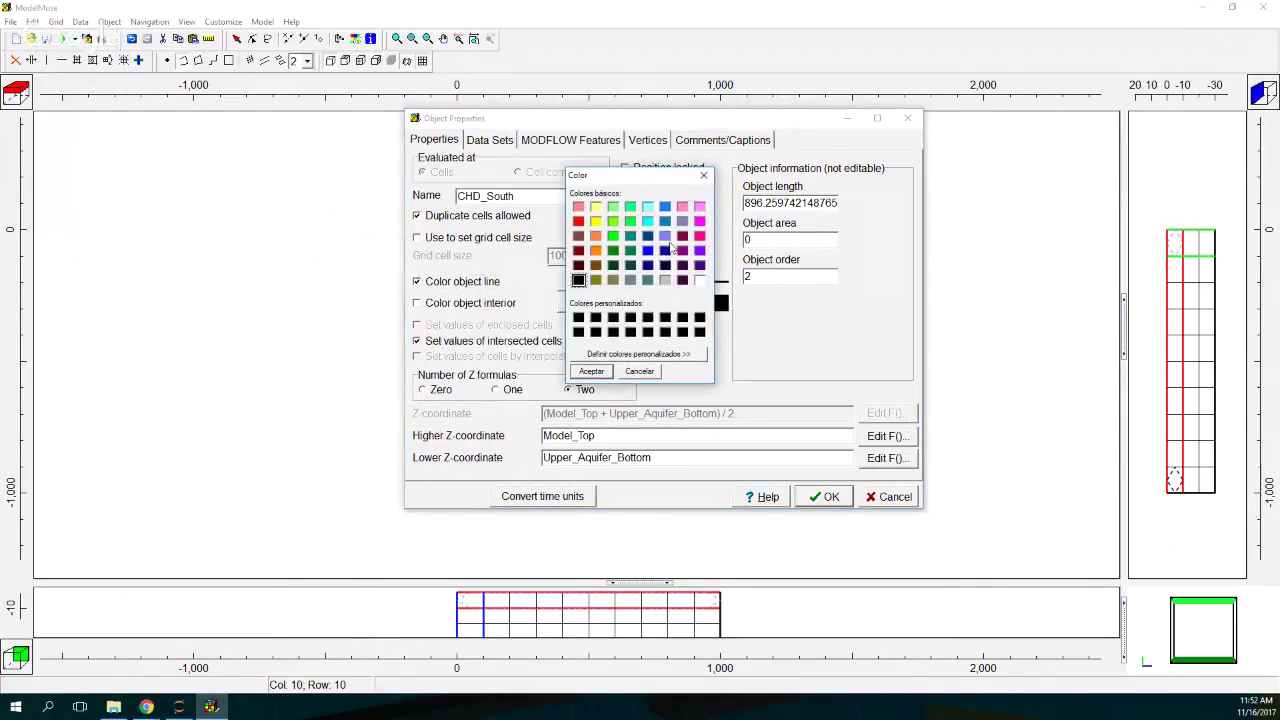
{"action": "left_click", "coordinate": [700, 237]}
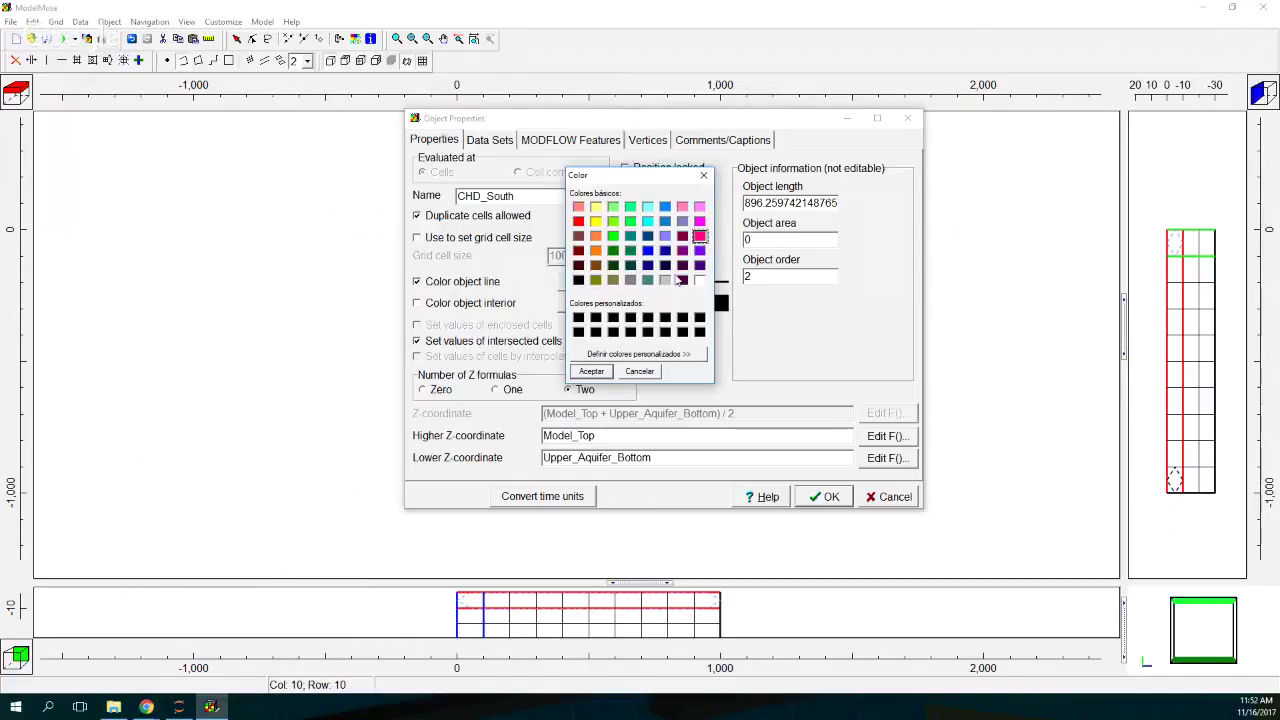
{"action": "left_click", "coordinate": [591, 372]}
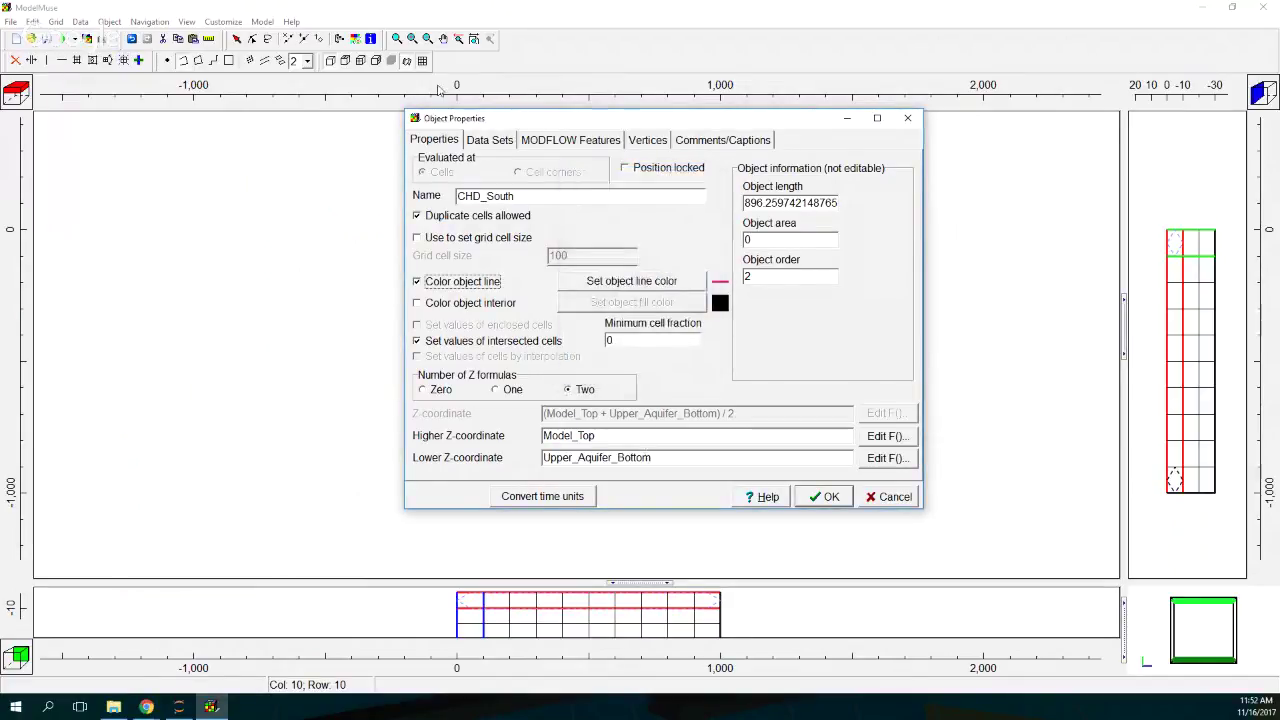
Step: Give CHD_South a CHD period from -1 to 0 with starting and ending heads of -5
{"action": "left_click", "coordinate": [491, 143]}
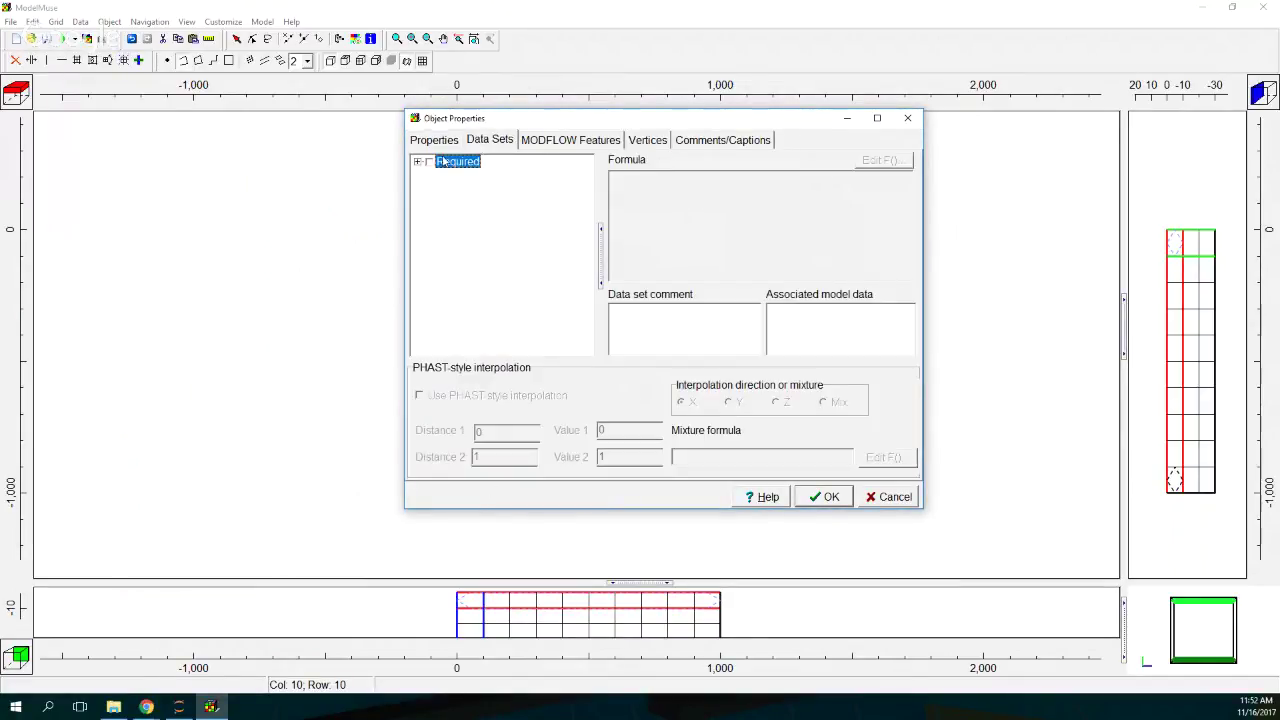
{"action": "left_click", "coordinate": [547, 145]}
{"action": "left_click", "coordinate": [427, 160]}
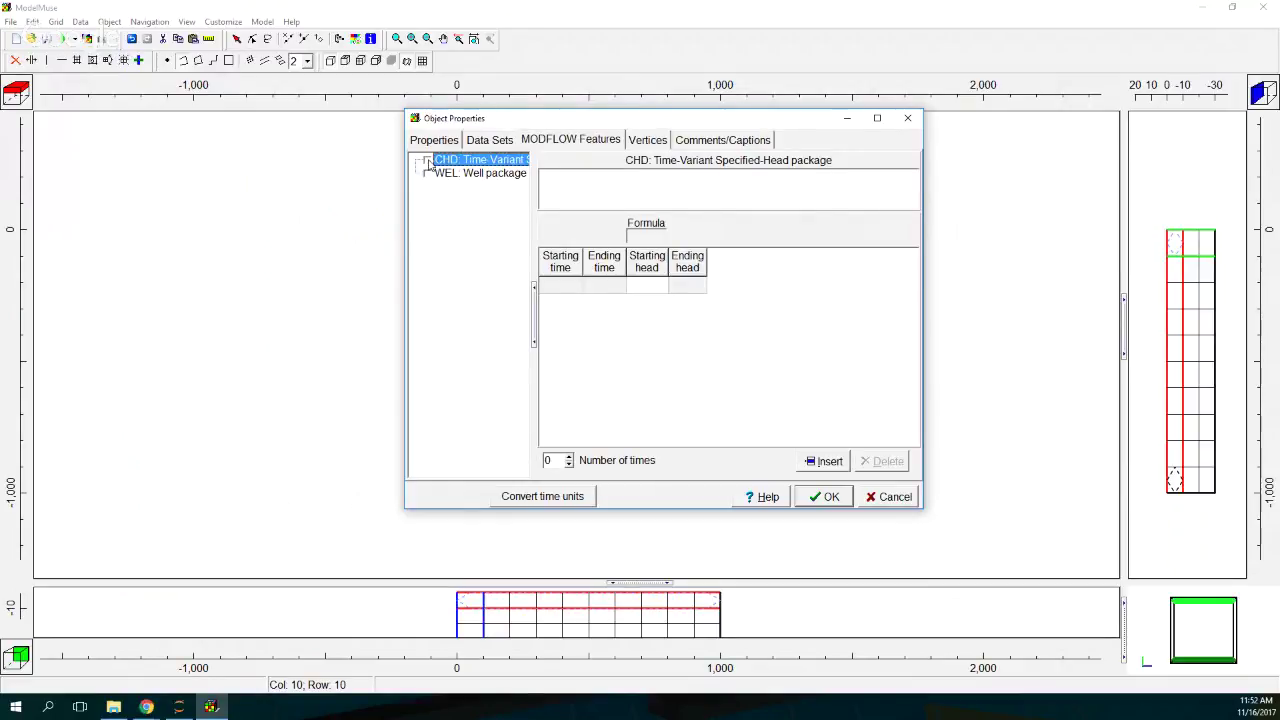
{"action": "left_click", "coordinate": [570, 288]}
{"action": "left_click", "coordinate": [576, 286]}
{"action": "left_click", "coordinate": [575, 300]}
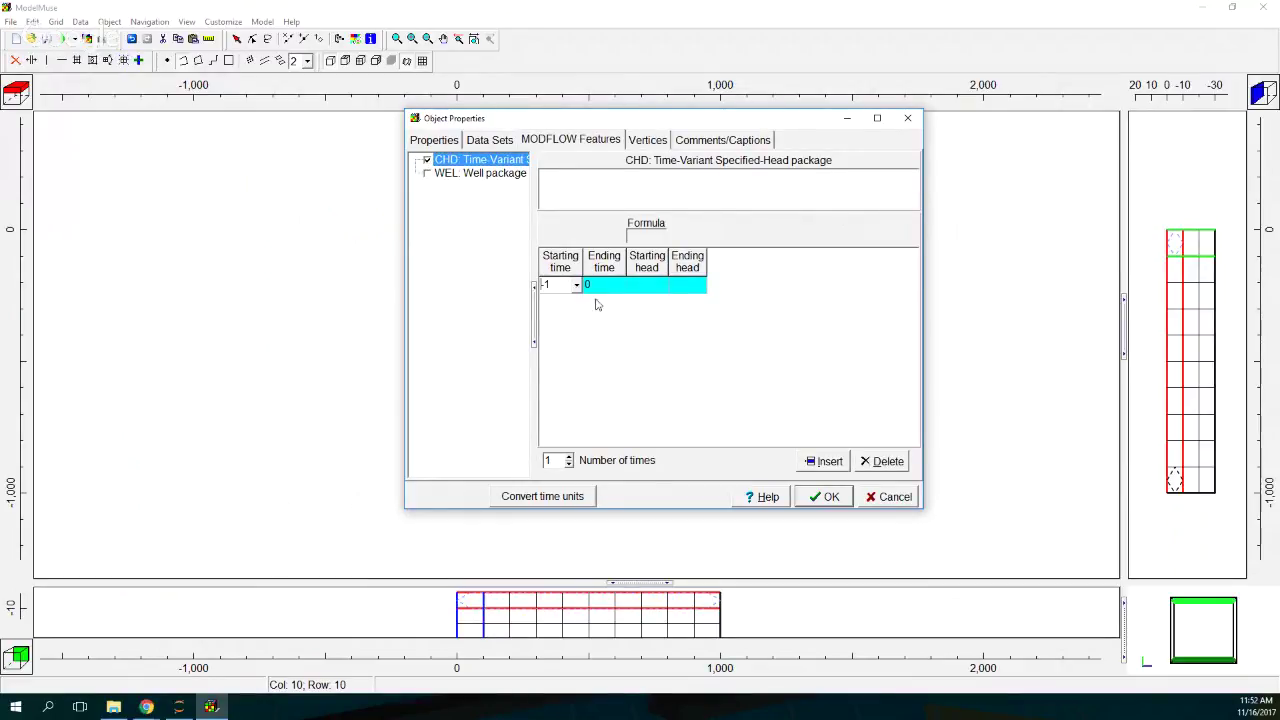
{"action": "left_click", "coordinate": [650, 288]}
{"action": "left_click", "coordinate": [658, 289]}
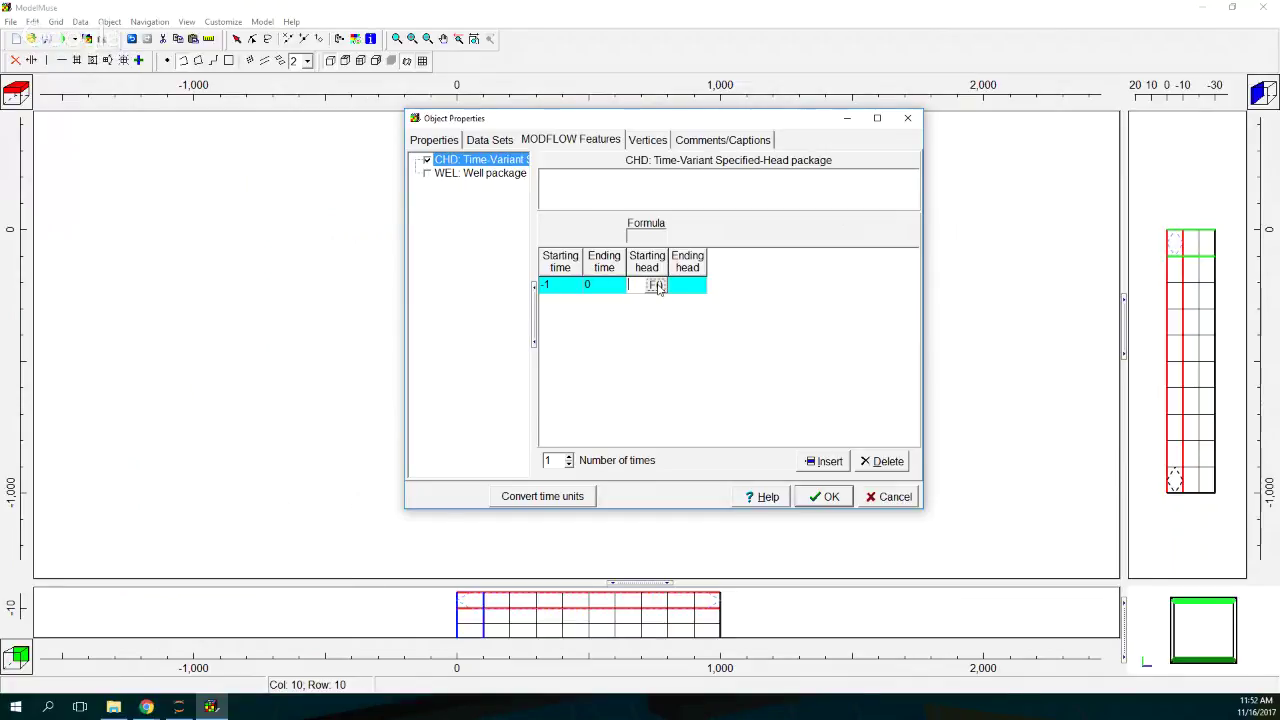
{"action": "type", "text": "-5"}
{"action": "left_click", "coordinate": [695, 291]}
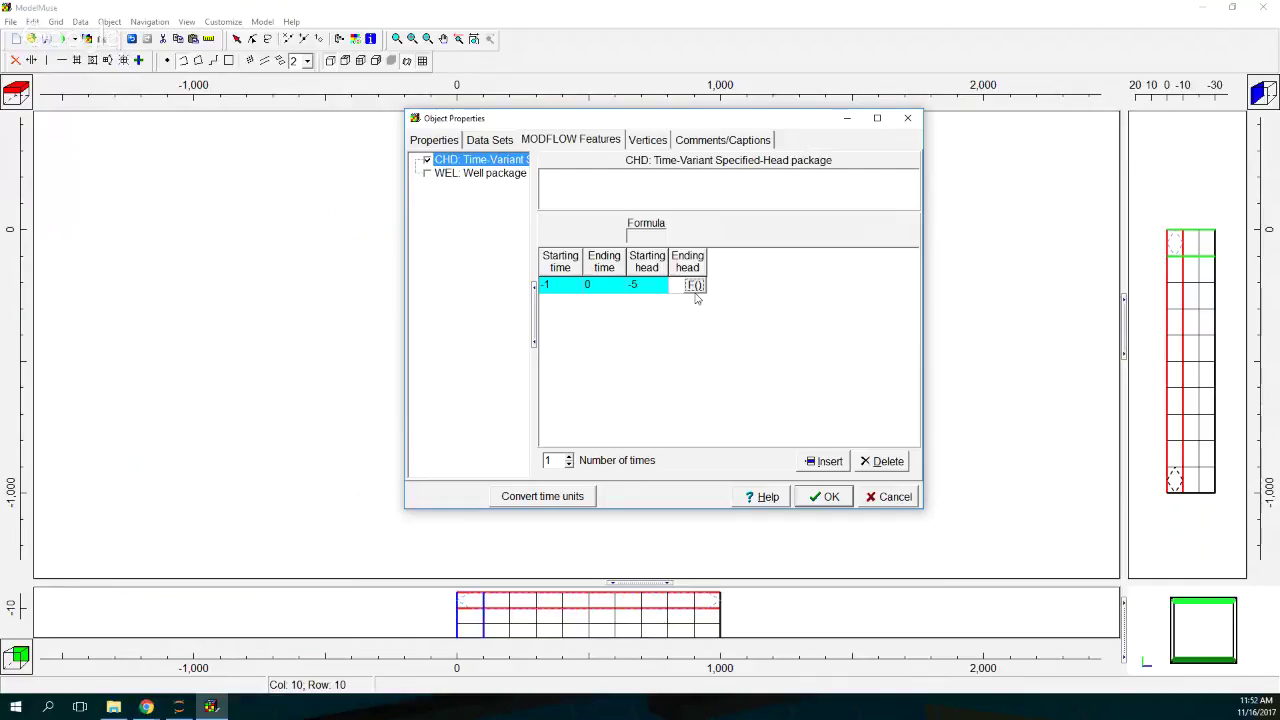
{"action": "type", "text": "-5"}
{"action": "left_click", "coordinate": [822, 496]}
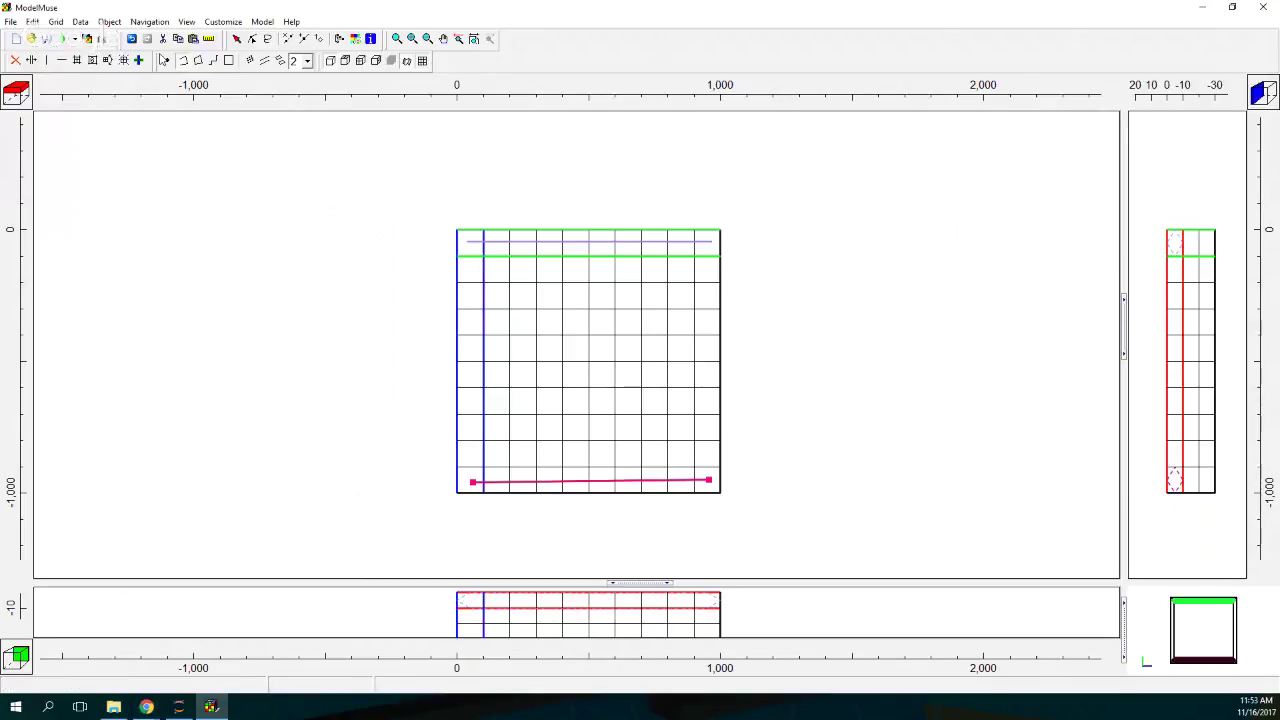
Step: Place a point at the grid centre and name it Well
{"action": "left_click", "coordinate": [167, 60]}
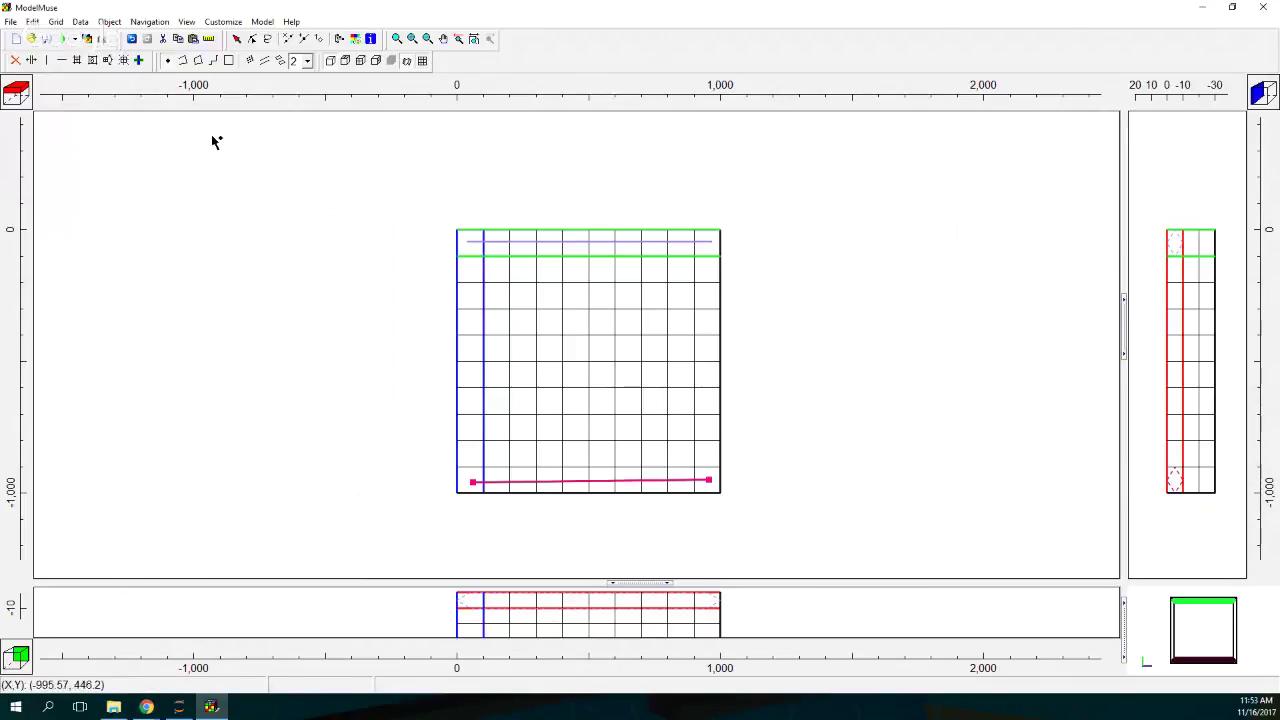
{"action": "left_click", "coordinate": [603, 376]}
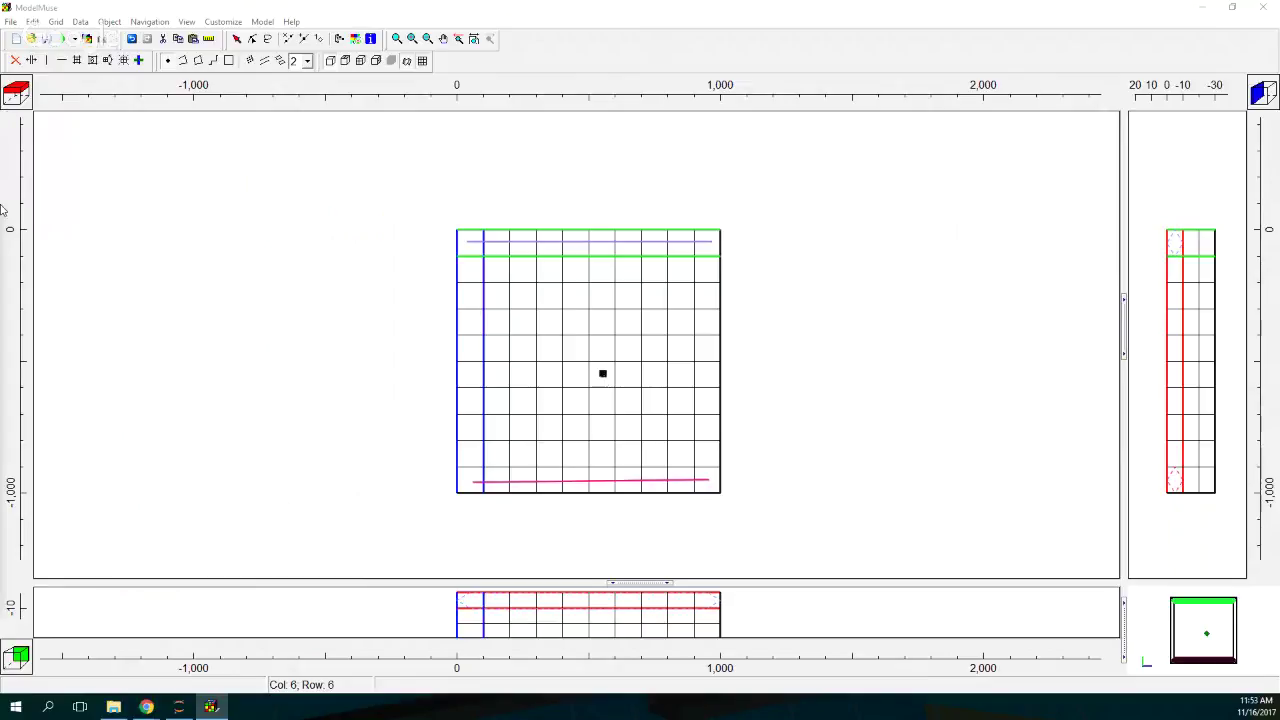
{"action": "left_click_drag", "start_coordinate": [0, 230], "coordinate": [466, 114]}
{"action": "left_click_drag", "start_coordinate": [396, 191], "coordinate": [282, 190]}
{"action": "type", "text": "Well"}
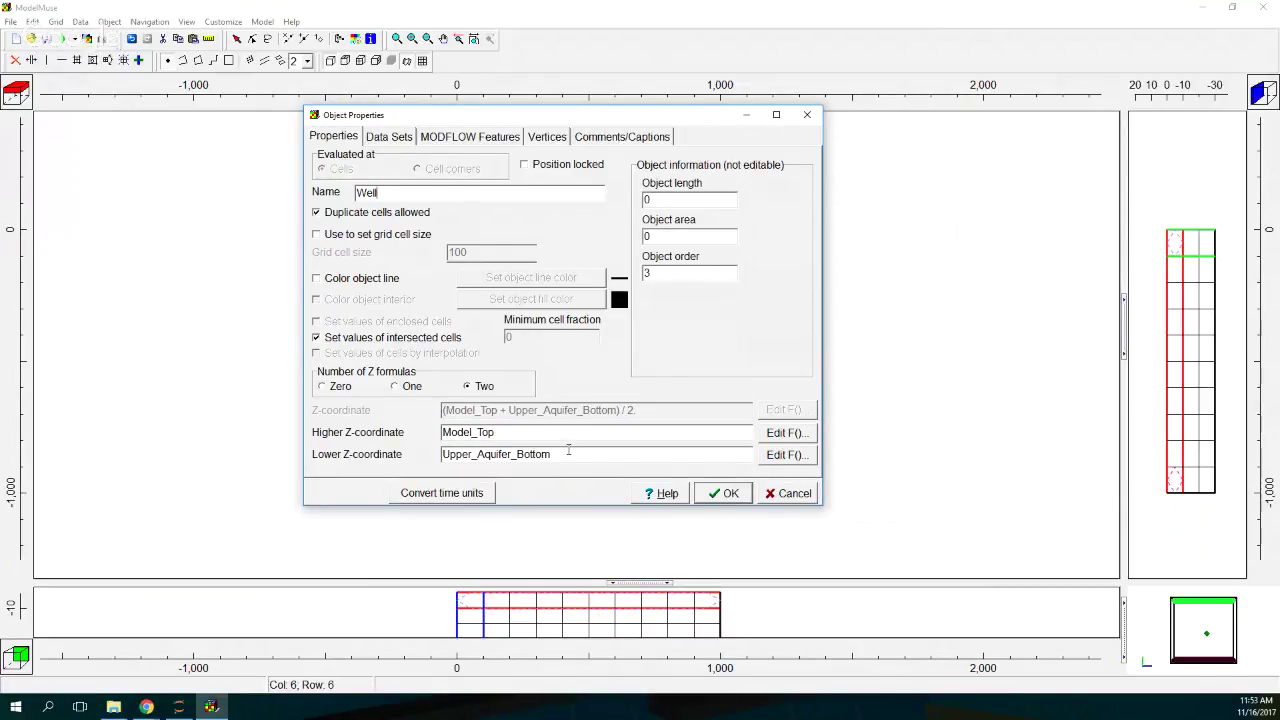
Step: Set Well's higher Z to Upper_Aquifer_Bottom and lower Z to Middle_Aquifer_Bottom
{"action": "left_click", "coordinate": [787, 432]}
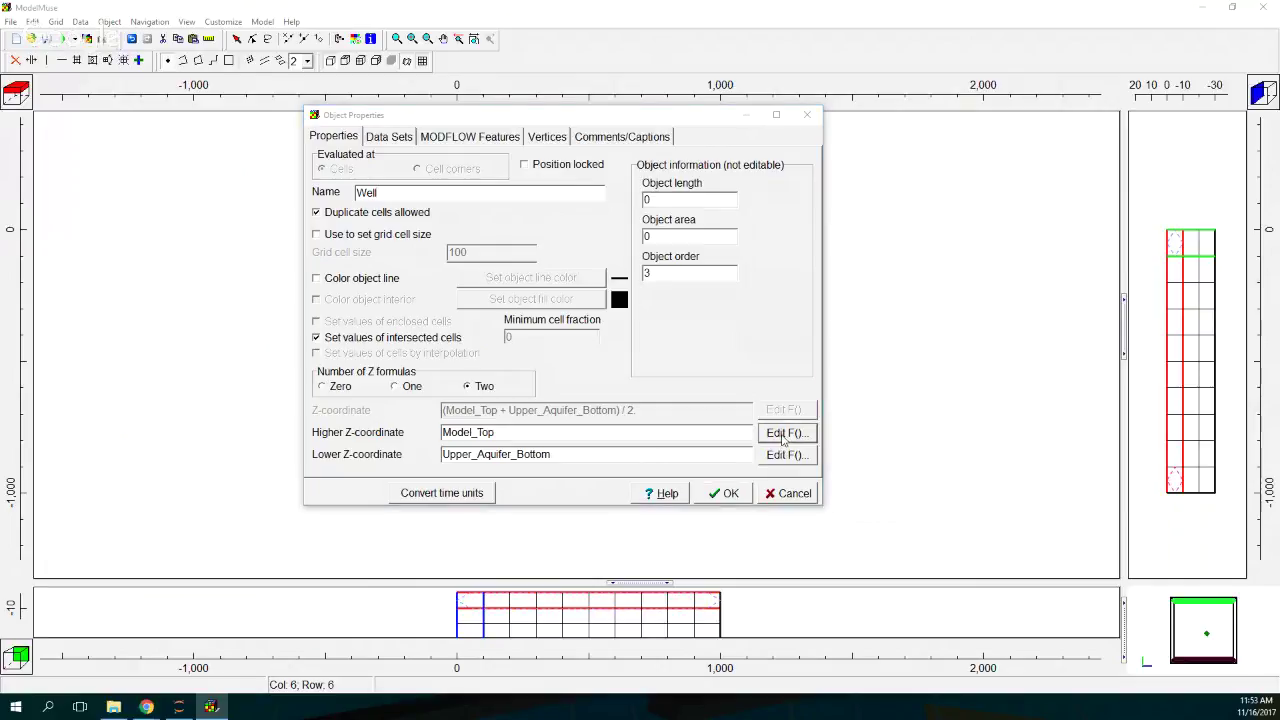
{"action": "double_click", "coordinate": [775, 234]}
{"action": "left_click", "coordinate": [765, 247]}
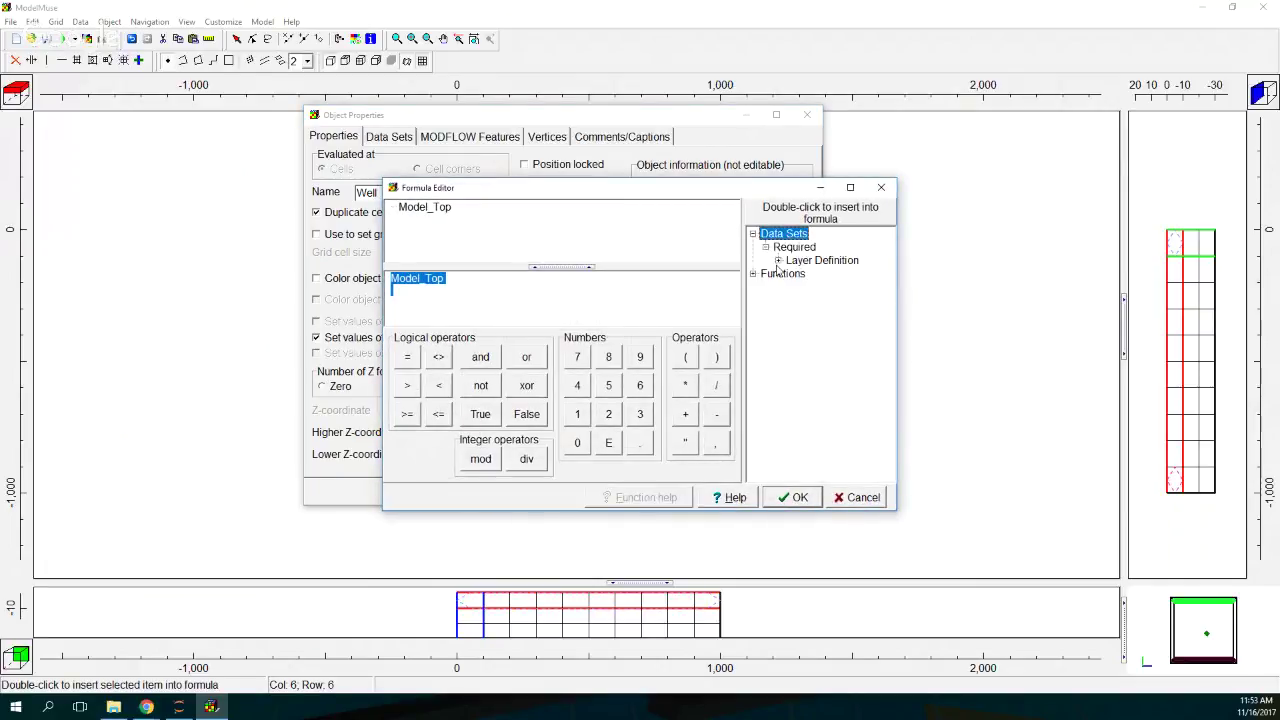
{"action": "left_click", "coordinate": [778, 260]}
{"action": "double_click", "coordinate": [826, 288]}
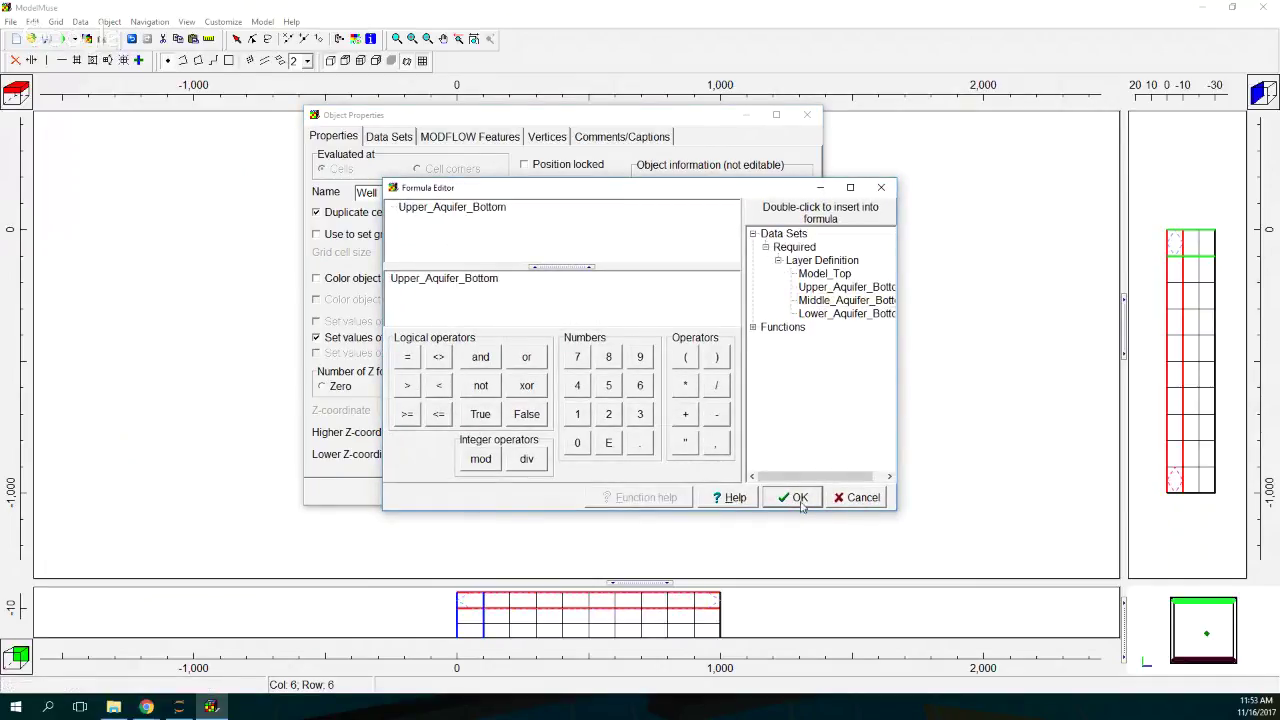
{"action": "left_click", "coordinate": [793, 497]}
{"action": "left_click", "coordinate": [762, 456]}
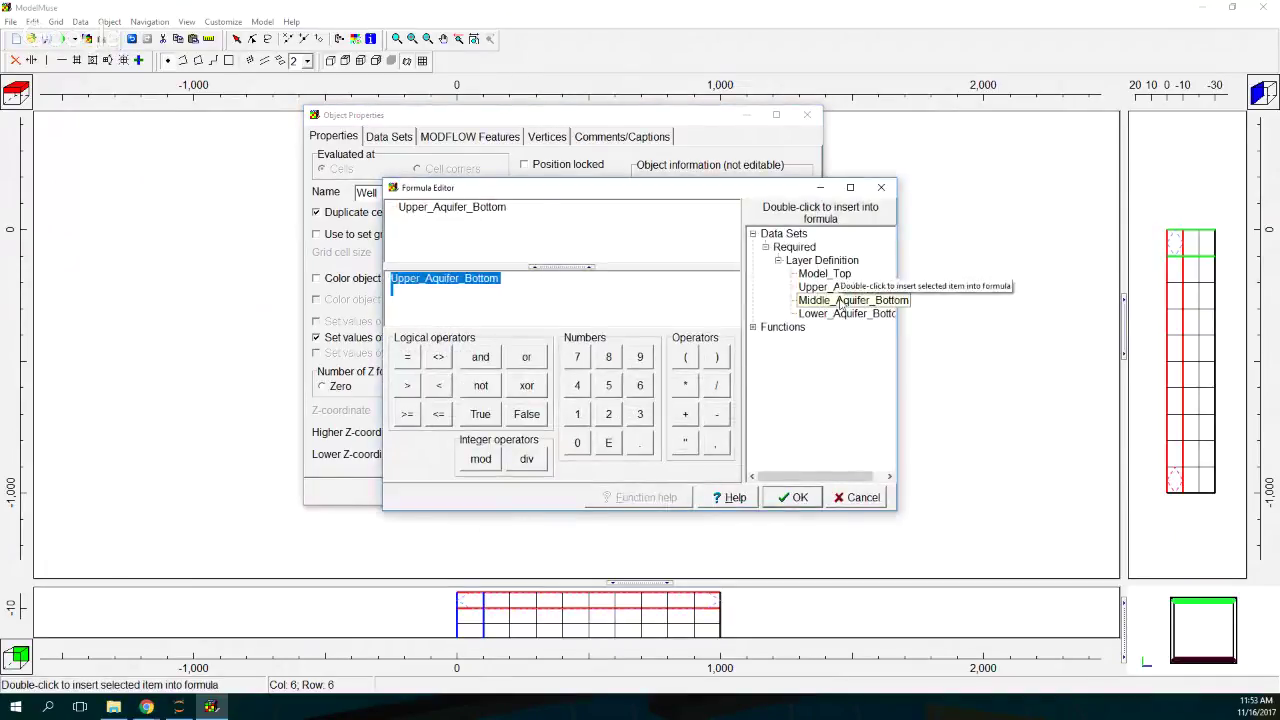
{"action": "double_click", "coordinate": [846, 300]}
{"action": "left_click", "coordinate": [793, 497]}
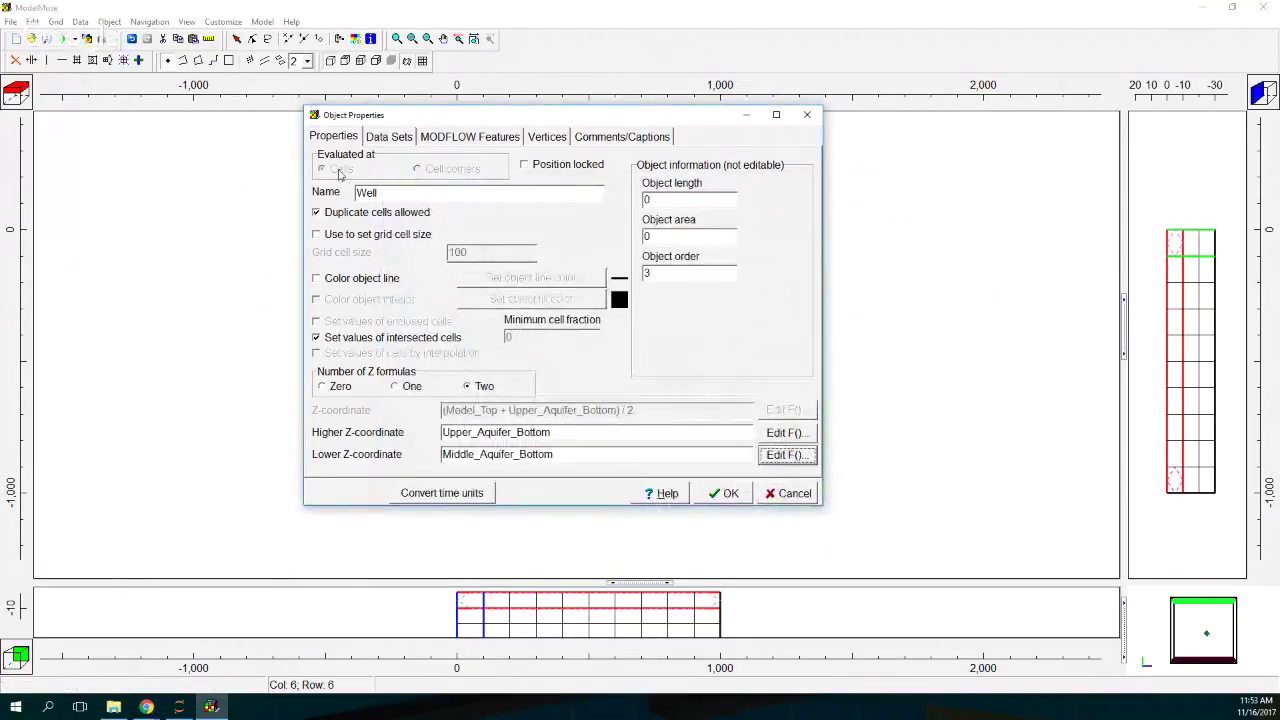
Step: Give Well a custom blue line colour
{"action": "left_click", "coordinate": [382, 280]}
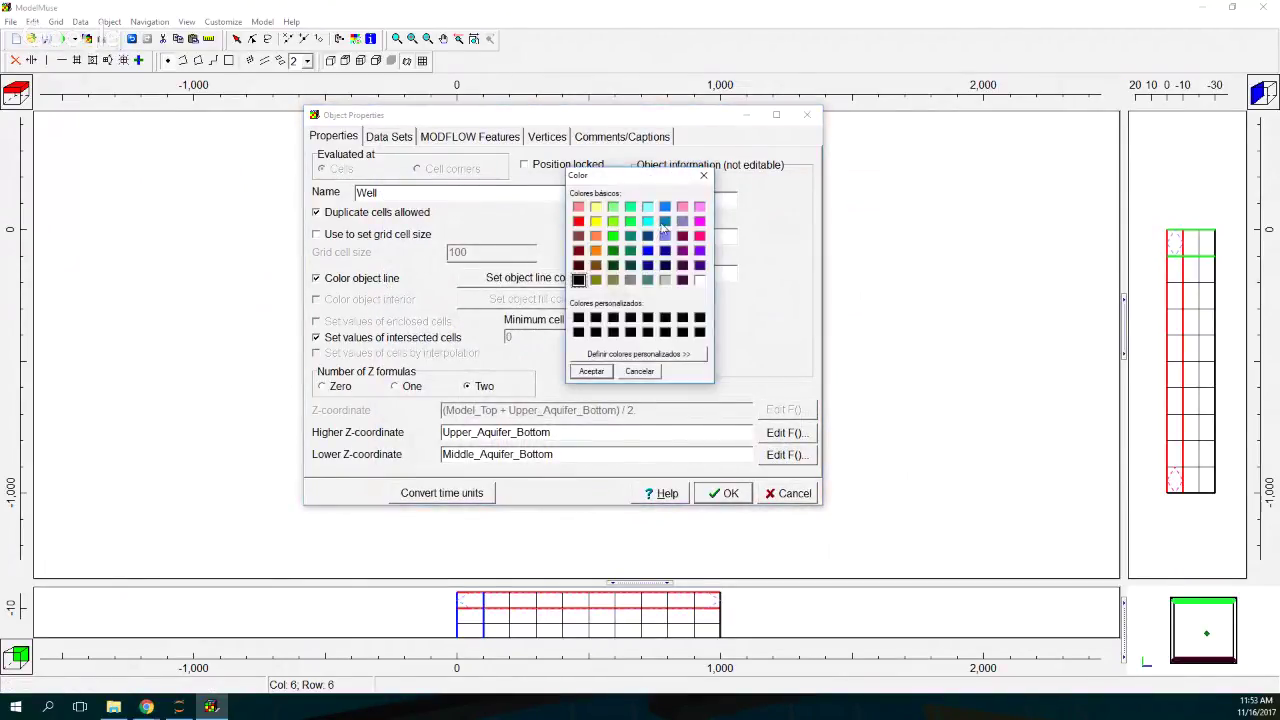
{"action": "left_click", "coordinate": [665, 221]}
{"action": "left_click", "coordinate": [591, 371]}
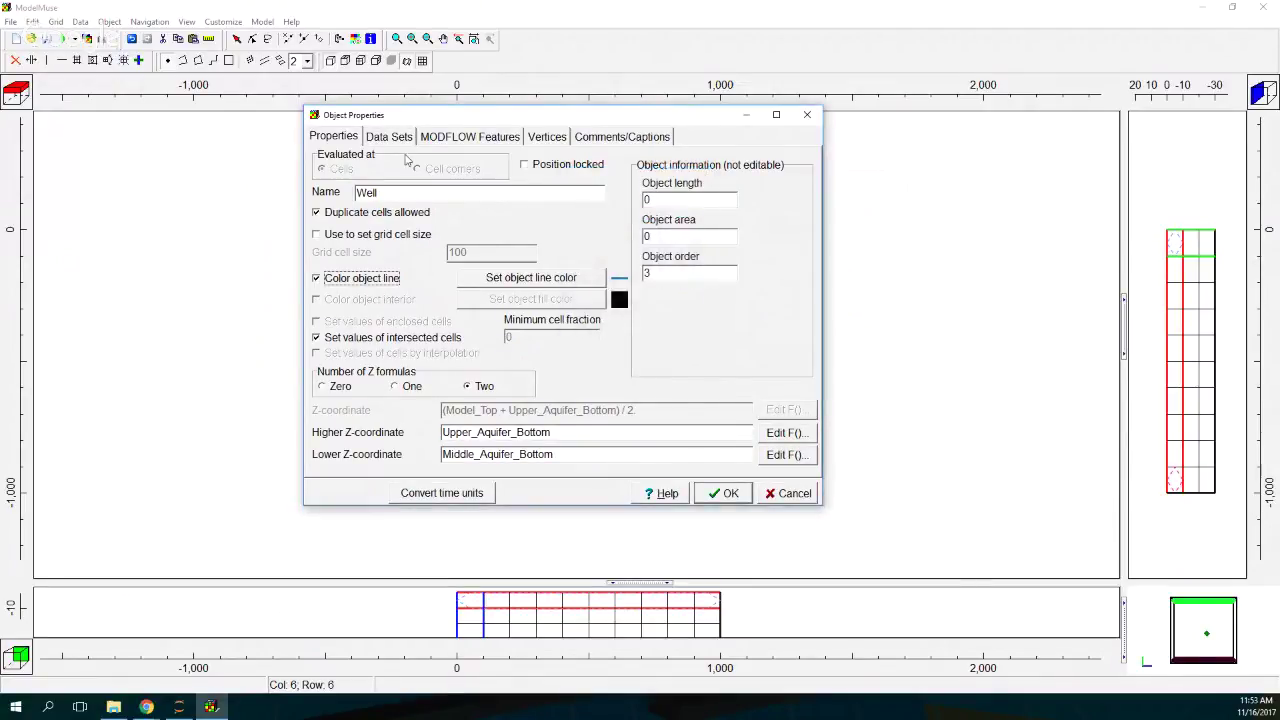
{"action": "left_click", "coordinate": [428, 140]}
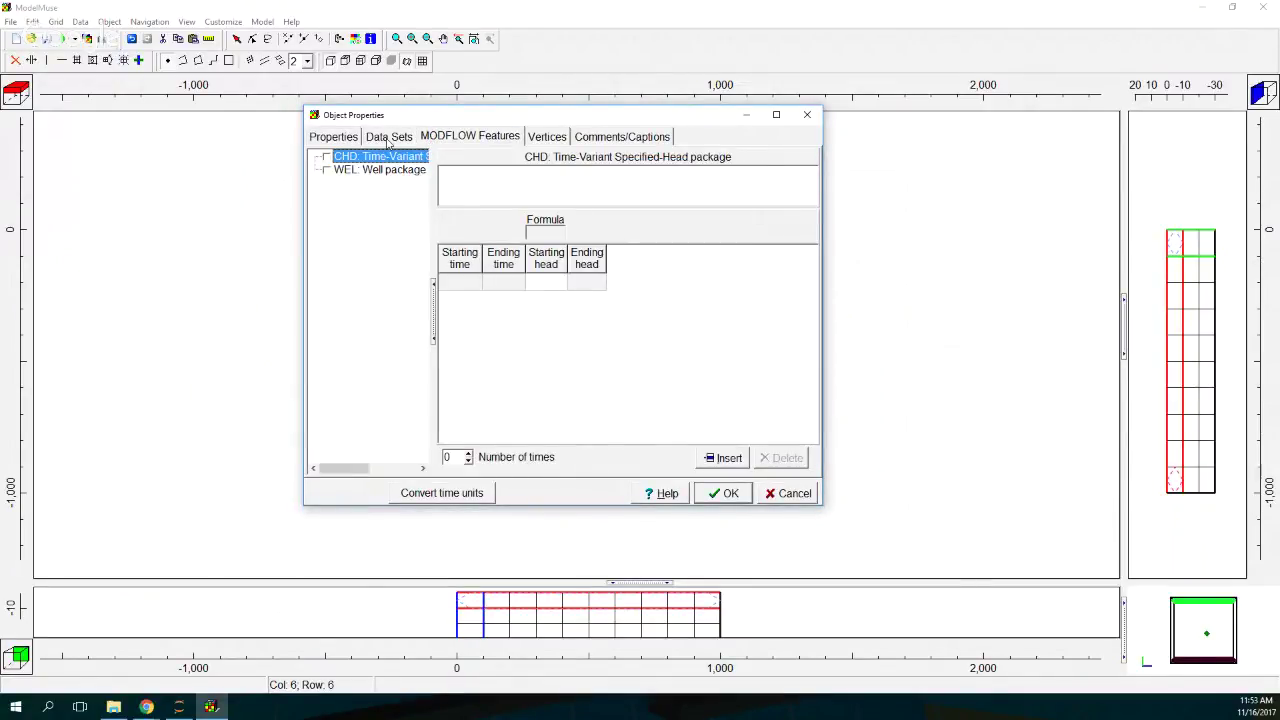
Step: Add a WEL period from -1 to 0 pumping -0.02 with Direct rate interpretation, then confirm
{"action": "left_click", "coordinate": [327, 171]}
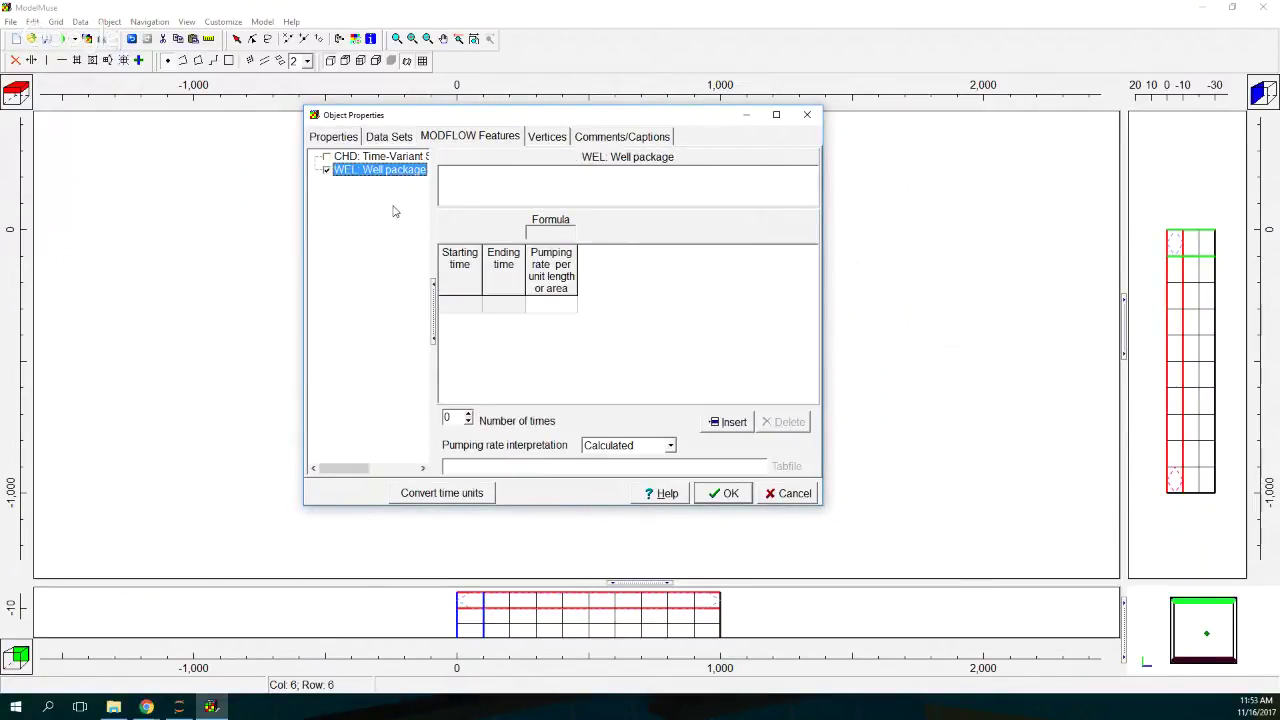
{"action": "left_click", "coordinate": [452, 305]}
{"action": "left_click", "coordinate": [479, 305]}
{"action": "left_click", "coordinate": [467, 322]}
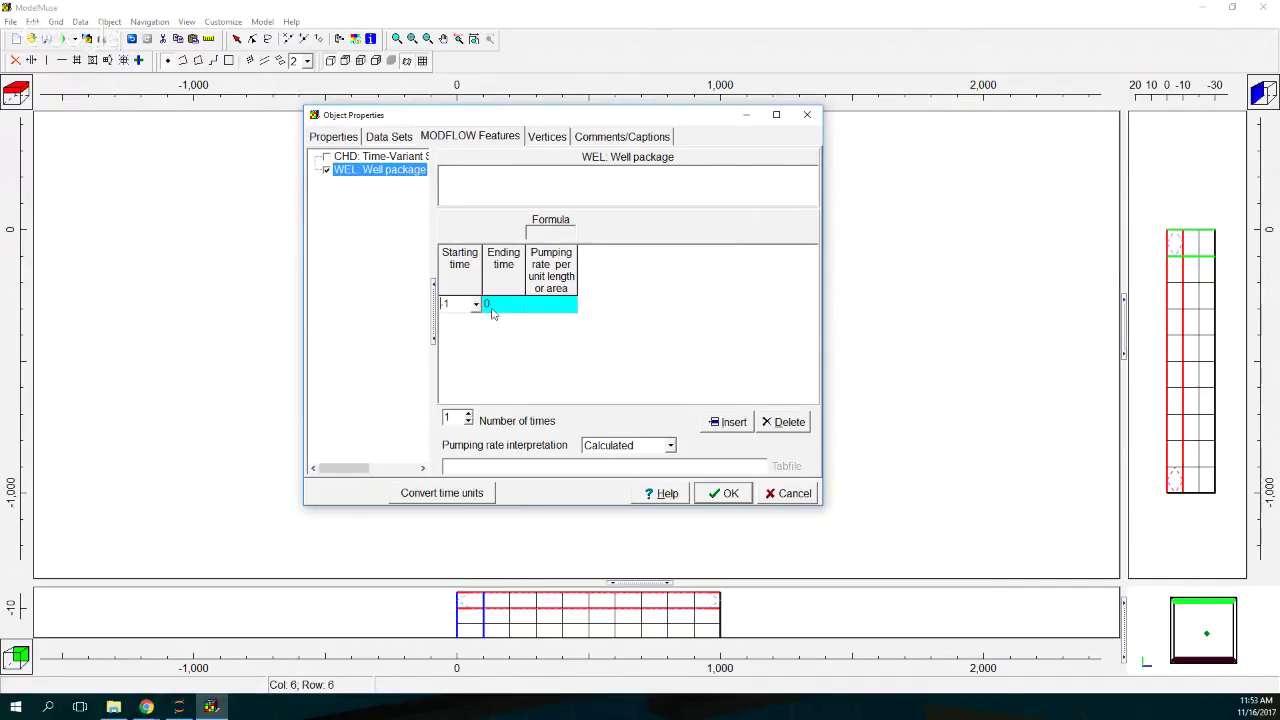
{"action": "left_click", "coordinate": [625, 447]}
{"action": "left_click", "coordinate": [597, 472]}
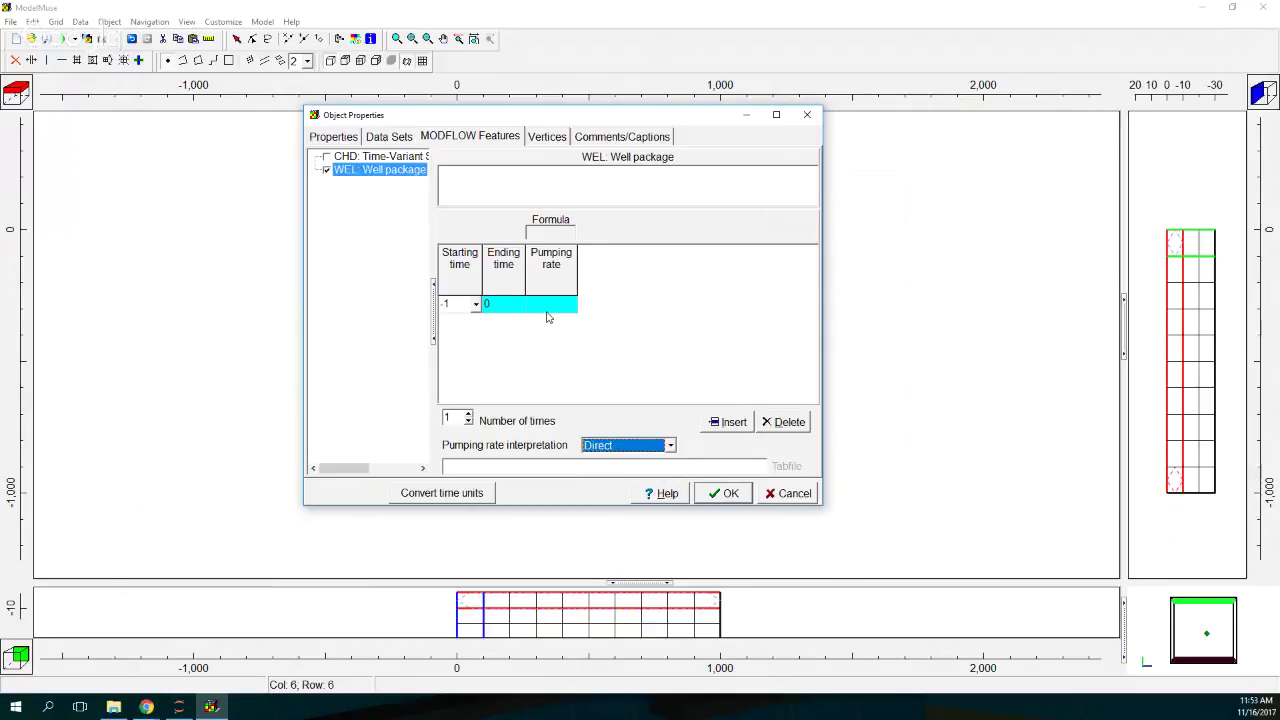
{"action": "left_click", "coordinate": [557, 304]}
{"action": "type", "text": "-0"}
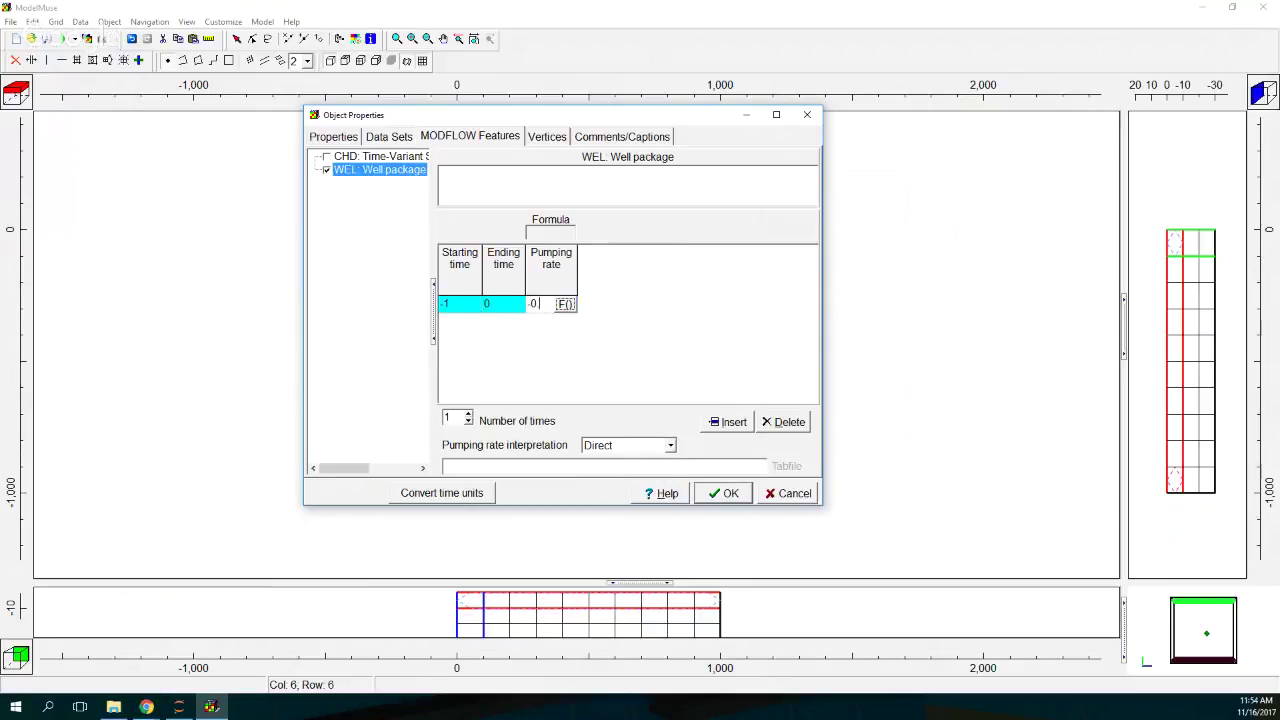
{"action": "type", "text": ".02"}
{"action": "left_click_drag", "start_coordinate": [577, 276], "coordinate": [643, 275]}
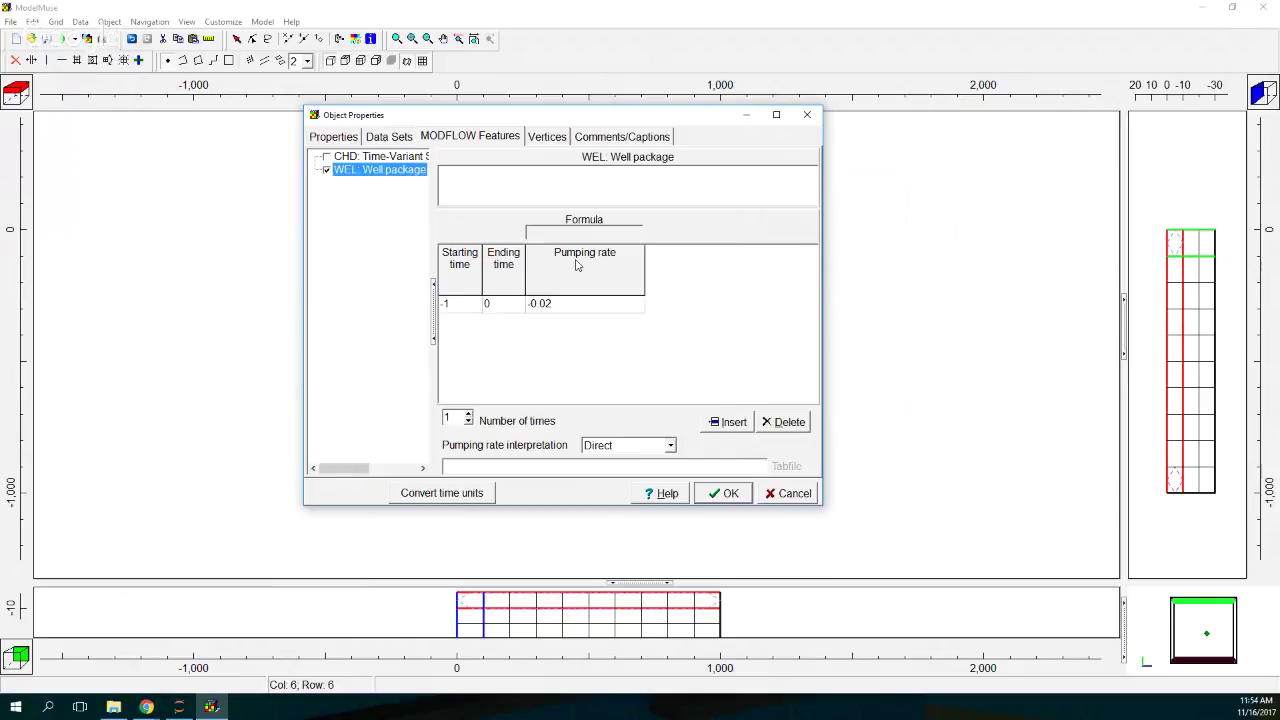
{"action": "left_click", "coordinate": [340, 137]}
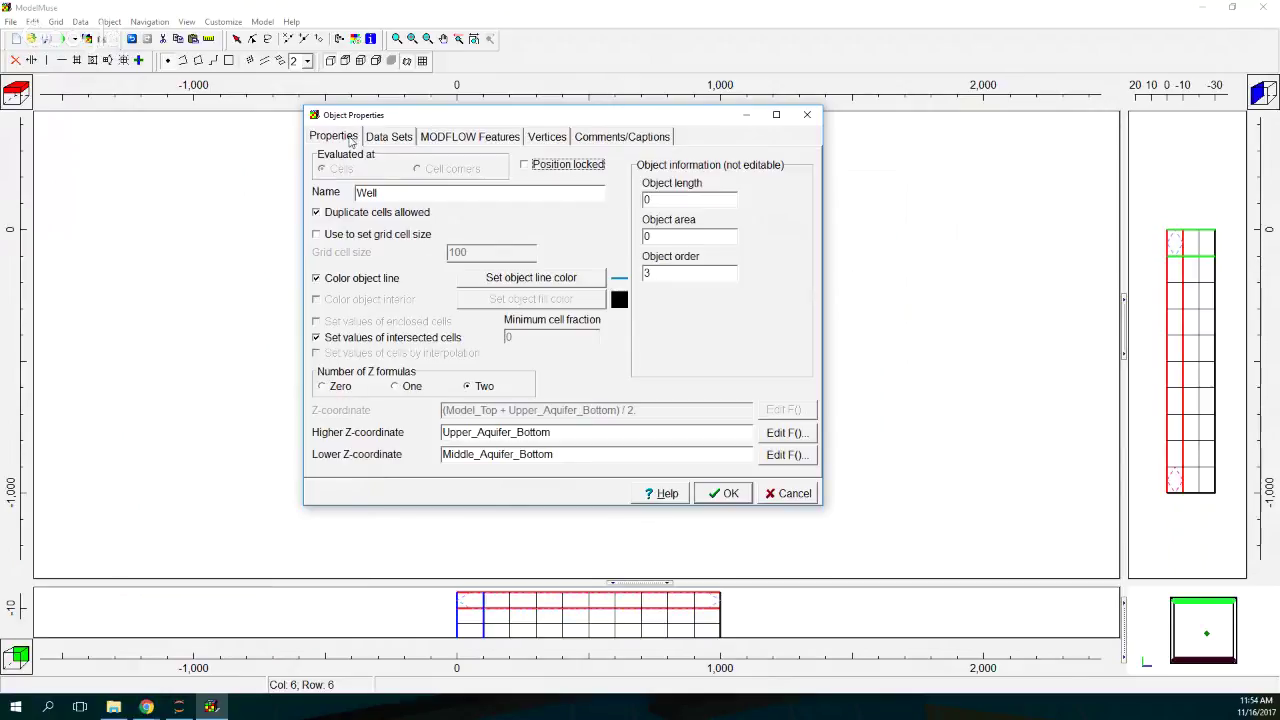
{"action": "left_click", "coordinate": [721, 493]}
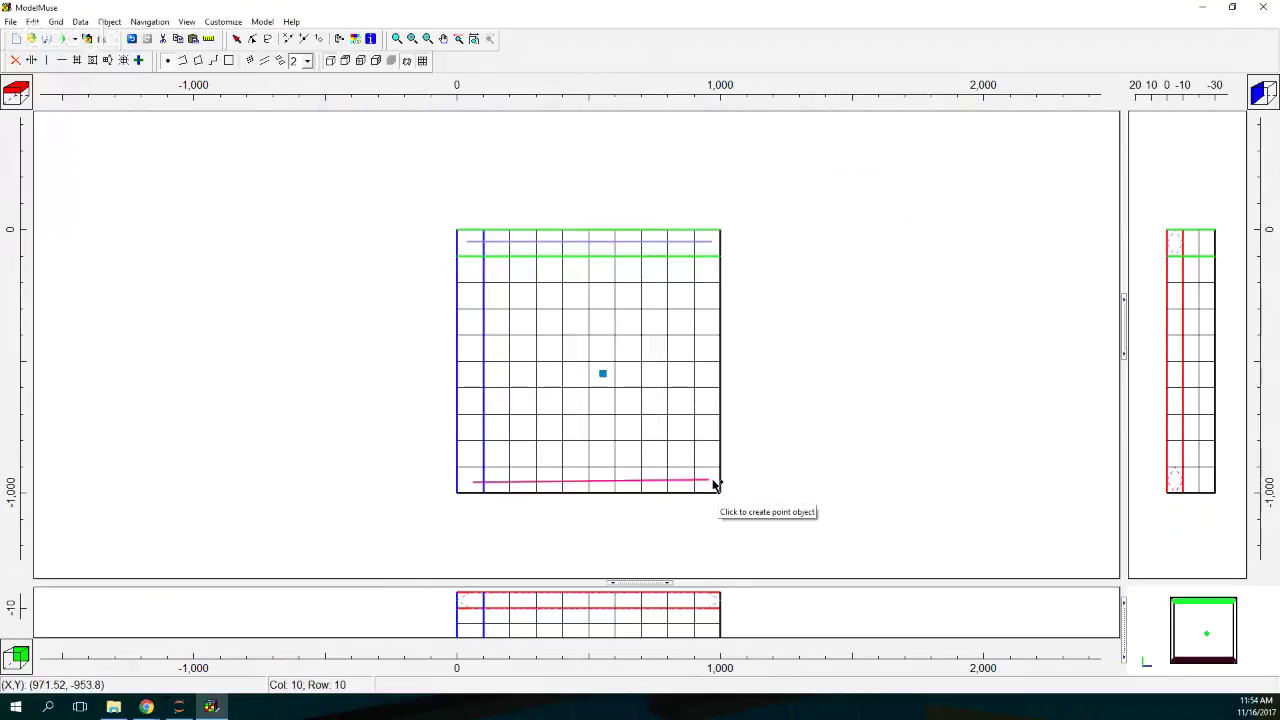
Step: Create an ExampleParticleTracking folder in Documentos and save the model there as ParticleTracking
{"action": "left_click", "coordinate": [46, 38]}
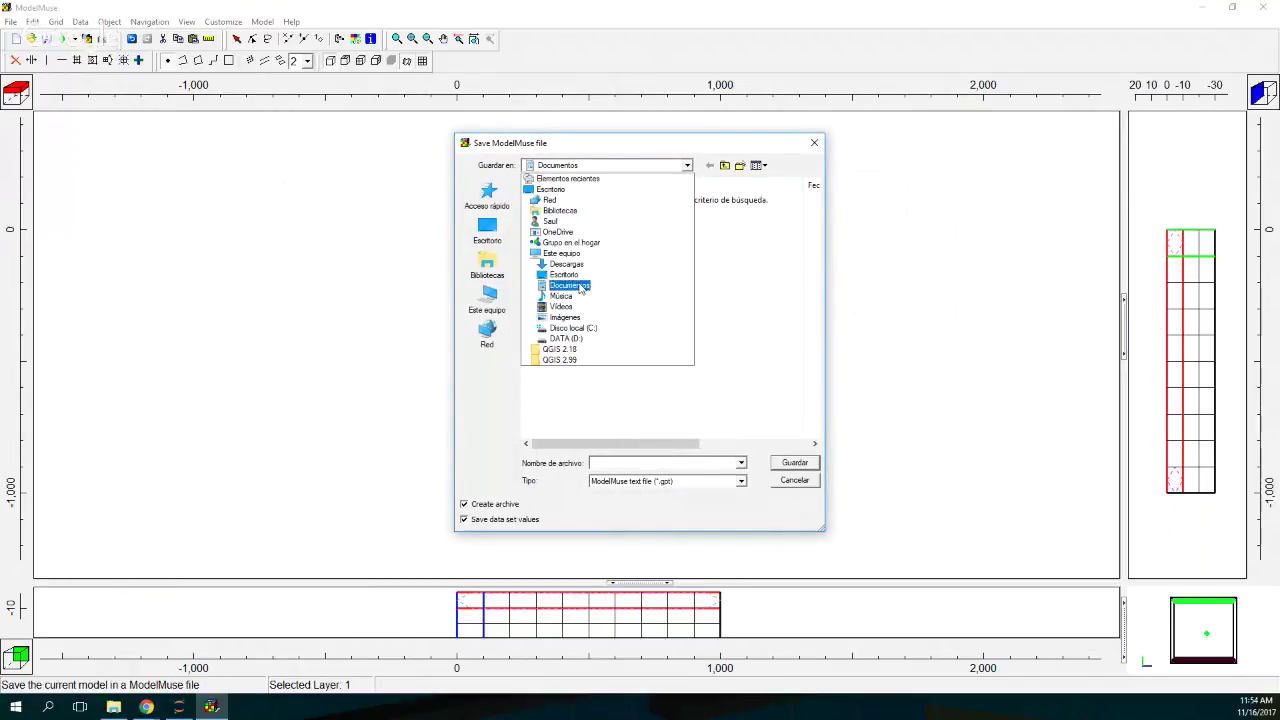
{"action": "left_click", "coordinate": [578, 287]}
{"action": "left_click", "coordinate": [686, 166]}
{"action": "left_click", "coordinate": [688, 168]}
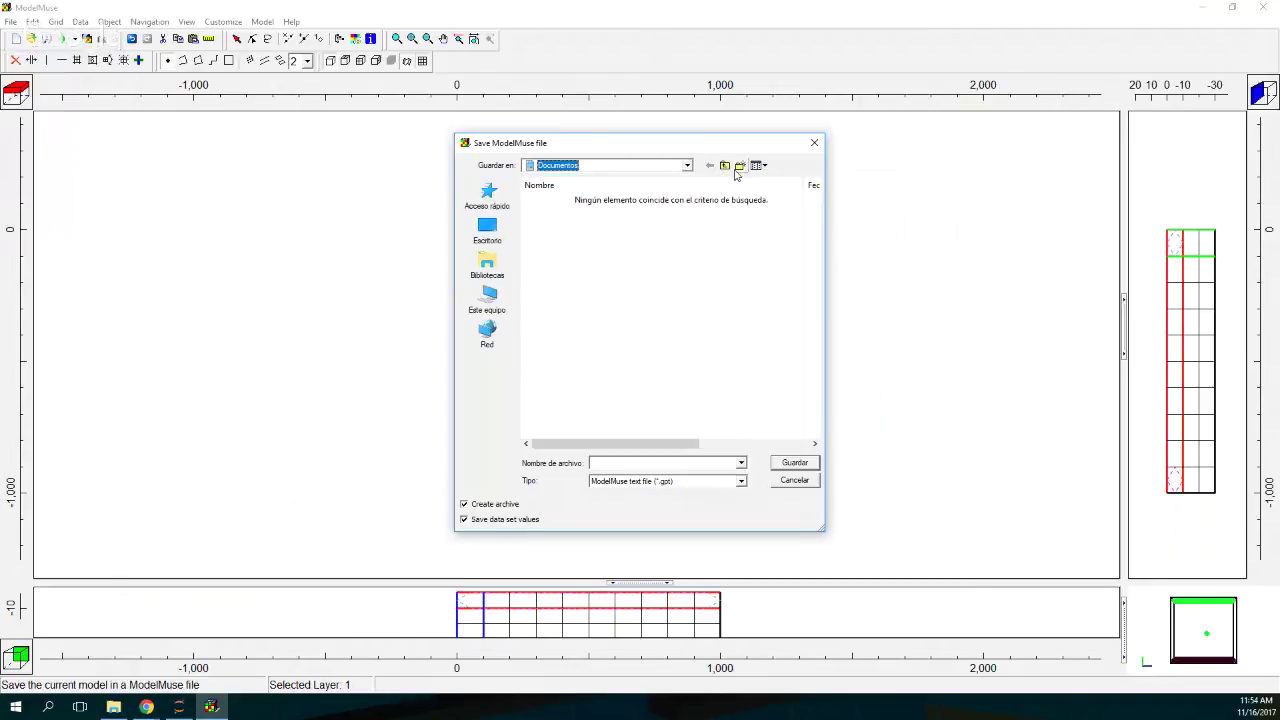
{"action": "left_click", "coordinate": [736, 168]}
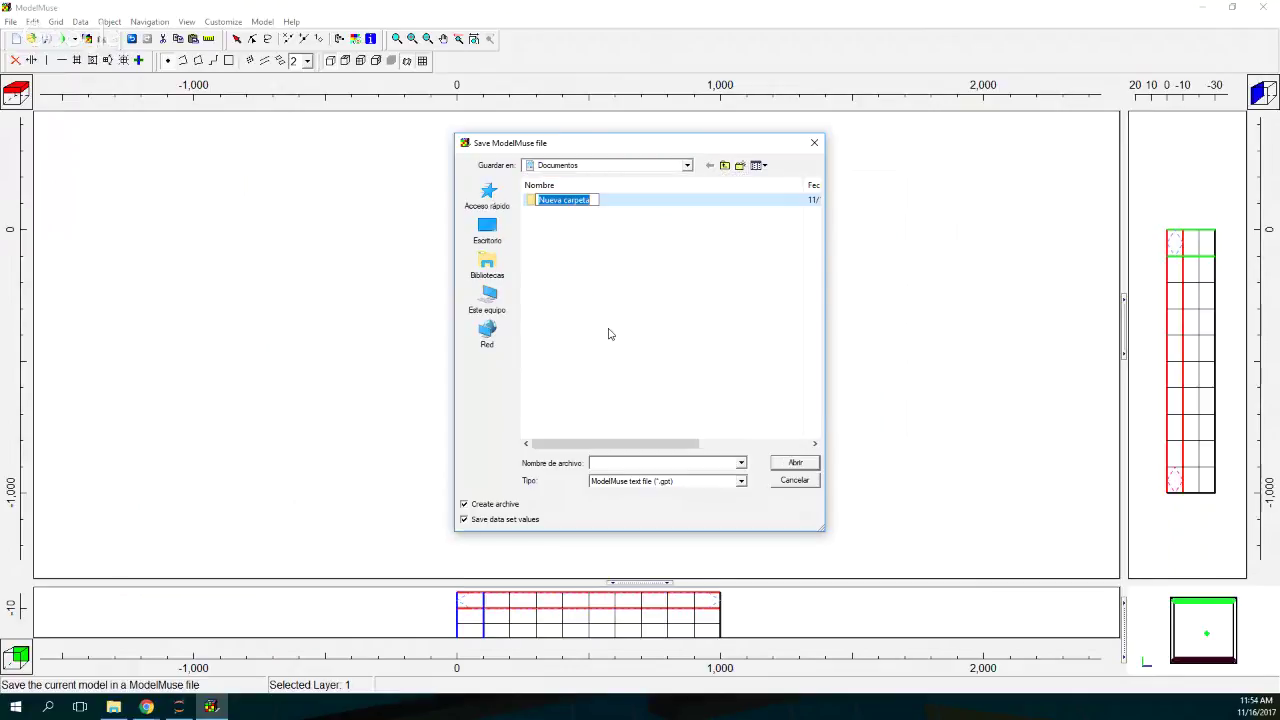
{"action": "type", "text": "ExampleParticleTr"}
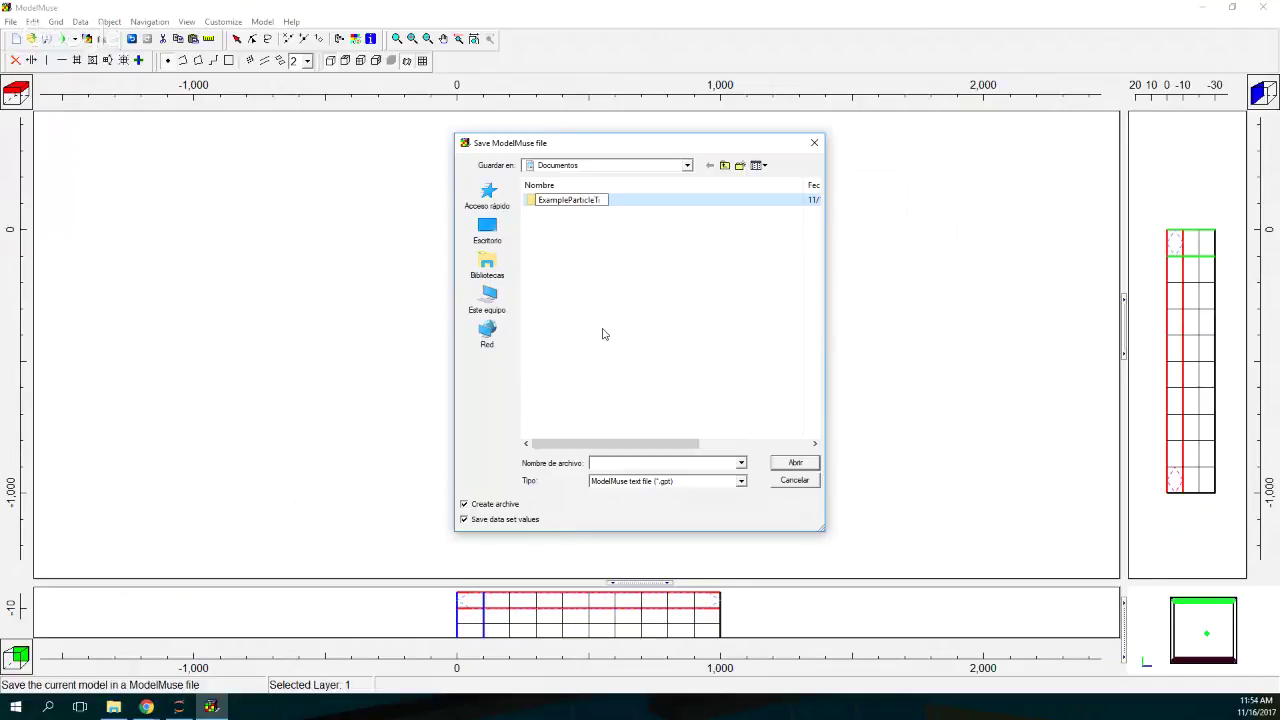
{"action": "type", "text": "ackeing"}
{"action": "key", "text": "Return"}
{"action": "double_click", "coordinate": [591, 201]}
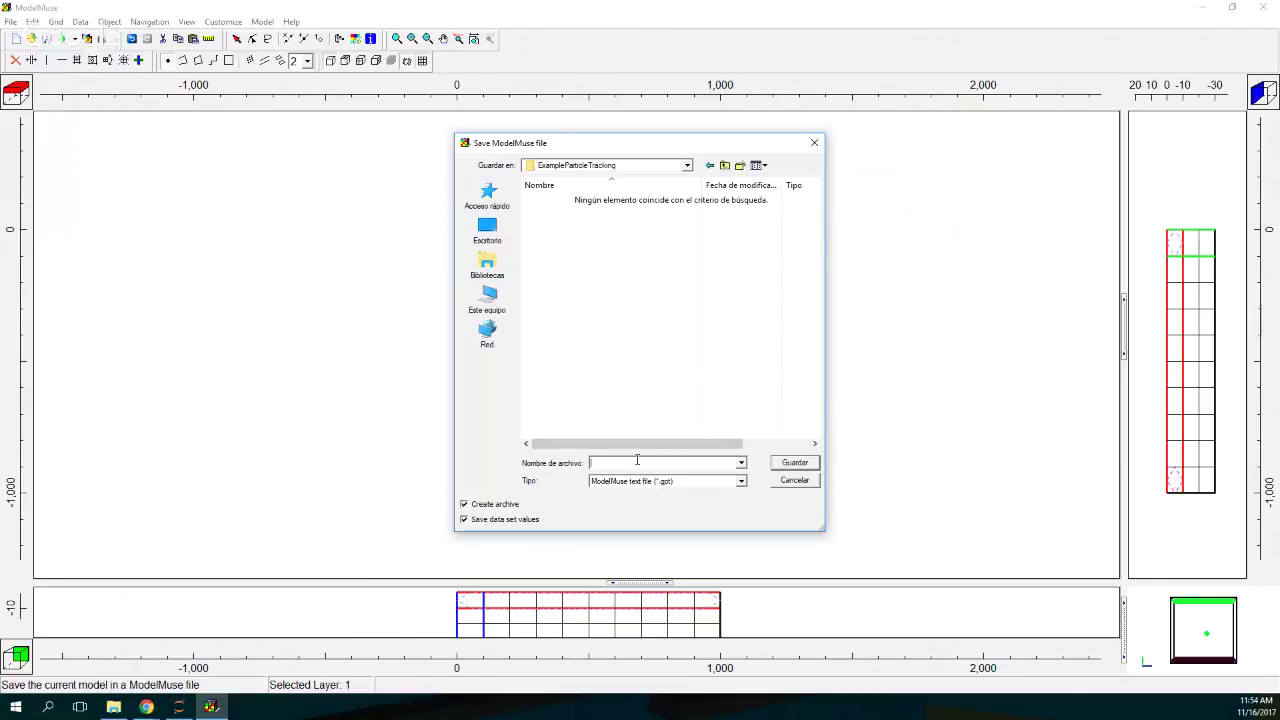
{"action": "type", "text": "ParticleTaracking"}
{"action": "key", "text": "Return"}
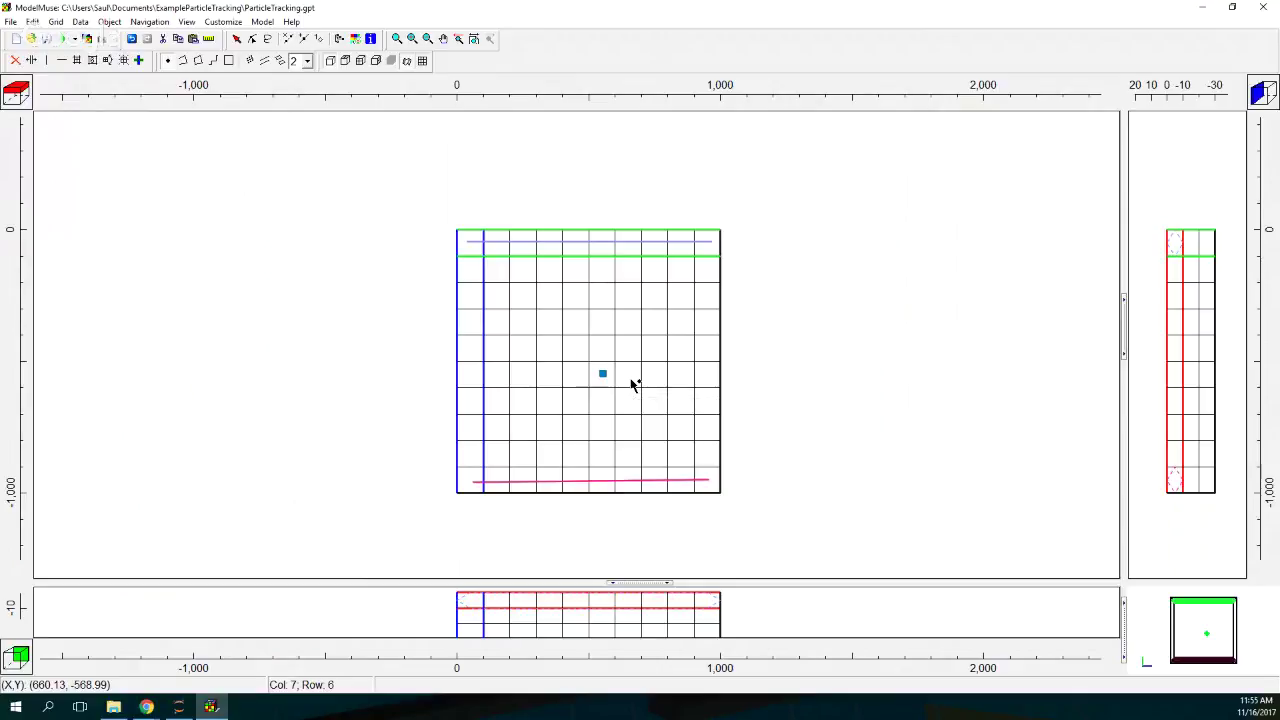
Step: Run MODFLOW-2005, accepting the input-file save and version warning, then close ModelMonitor
{"action": "left_click", "coordinate": [68, 40]}
{"action": "left_click", "coordinate": [785, 374]}
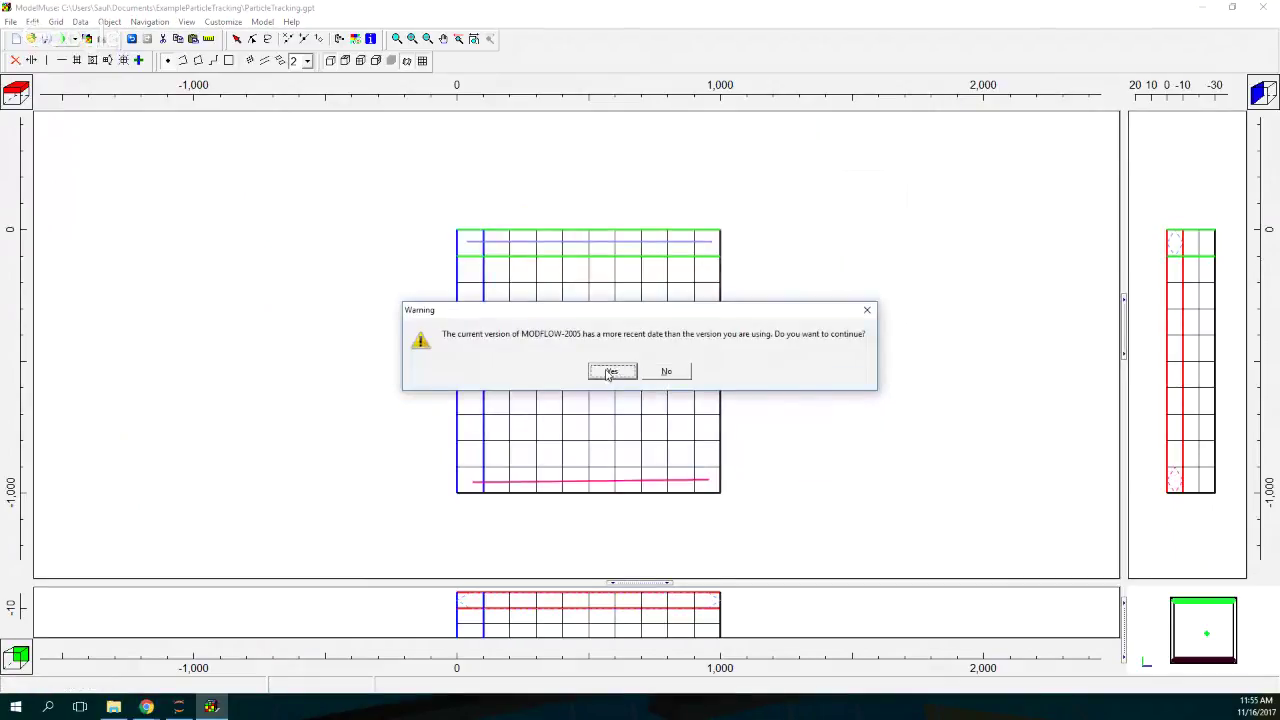
{"action": "left_click", "coordinate": [610, 372]}
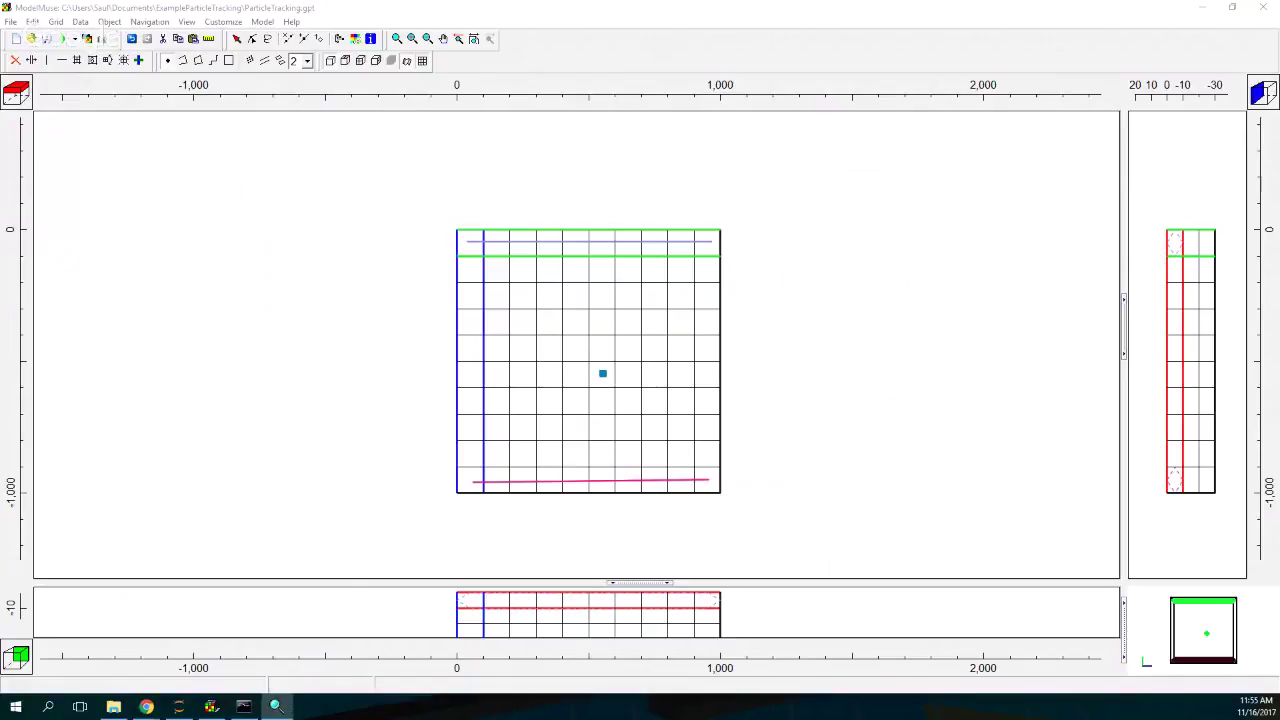
{"action": "left_click_drag", "start_coordinate": [500, 239], "coordinate": [518, 237]}
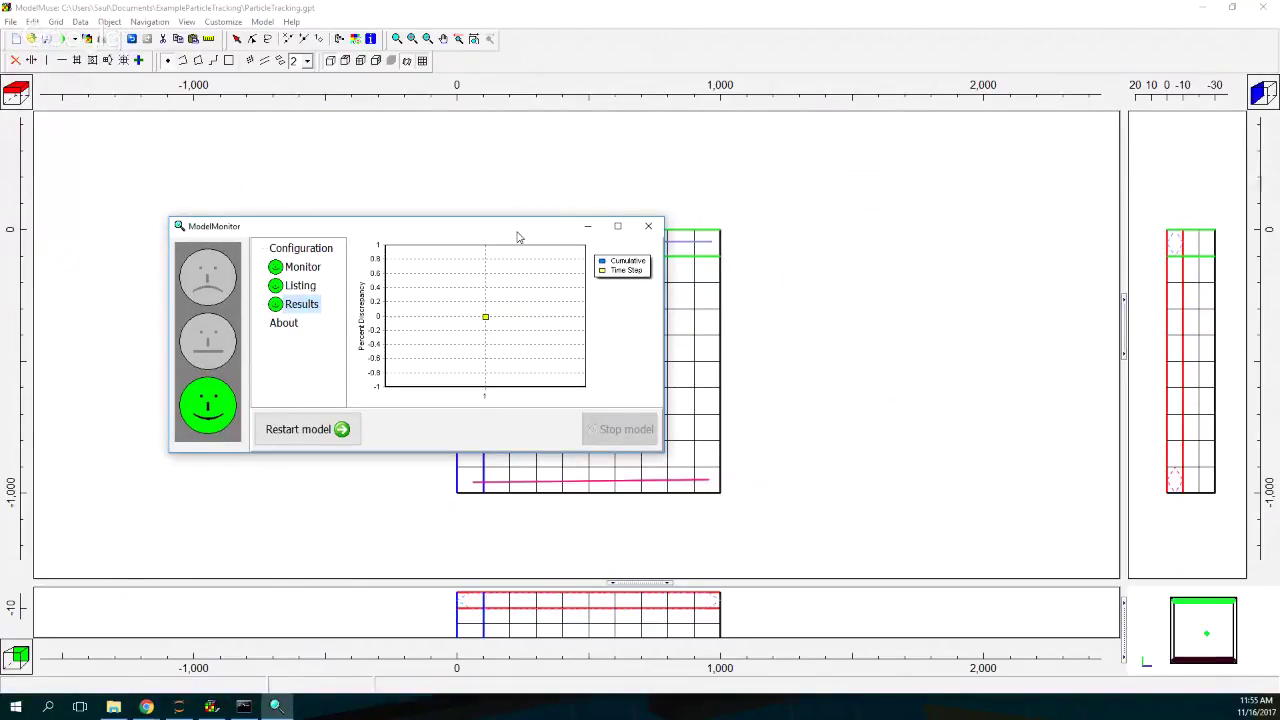
{"action": "left_click", "coordinate": [648, 226]}
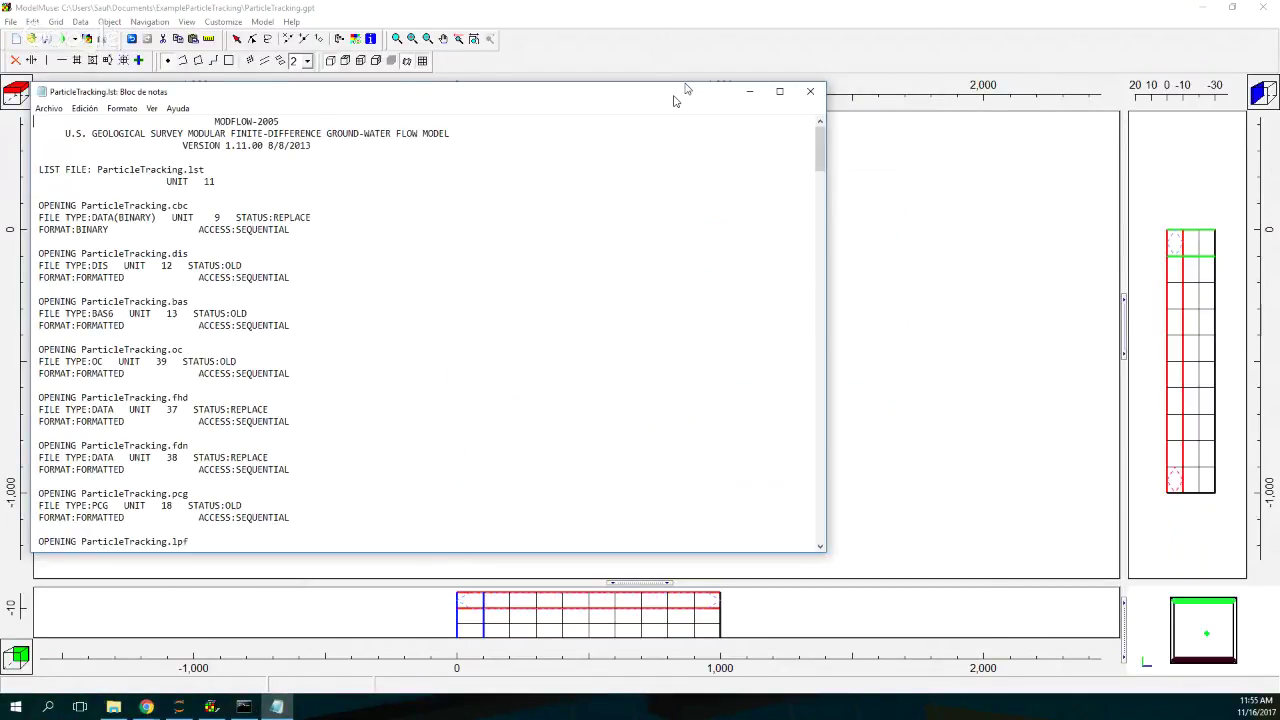
Step: Review the budget, marking wells outflow 2.0000E-02 and constant-head outflow 5.0422E-03, then close it
{"action": "left_click_drag", "start_coordinate": [675, 100], "coordinate": [863, 58]}
{"action": "scroll", "coordinate": [1005, 108], "scroll_direction": "down", "scroll_amount": 20}
{"action": "scroll", "coordinate": [752, 332], "scroll_direction": "up", "scroll_amount": 4}
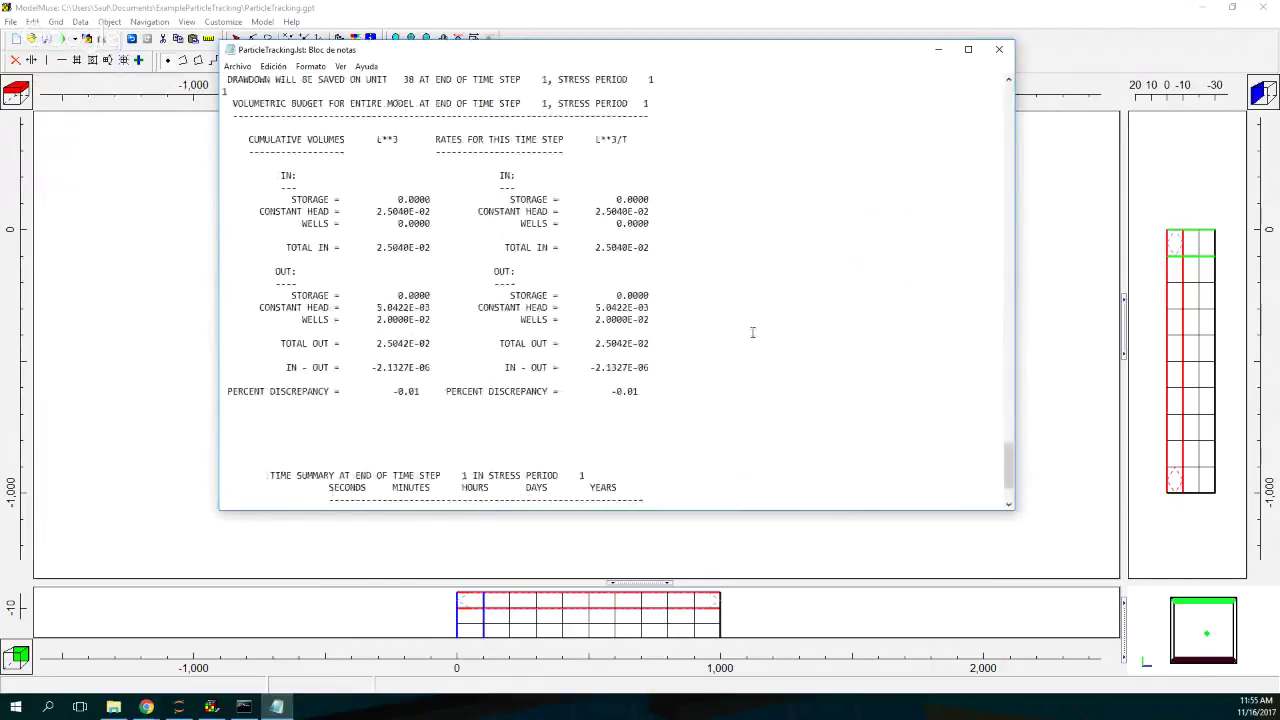
{"action": "scroll", "coordinate": [752, 332], "scroll_direction": "up", "scroll_amount": 1}
{"action": "left_click_drag", "start_coordinate": [595, 247], "coordinate": [652, 247]}
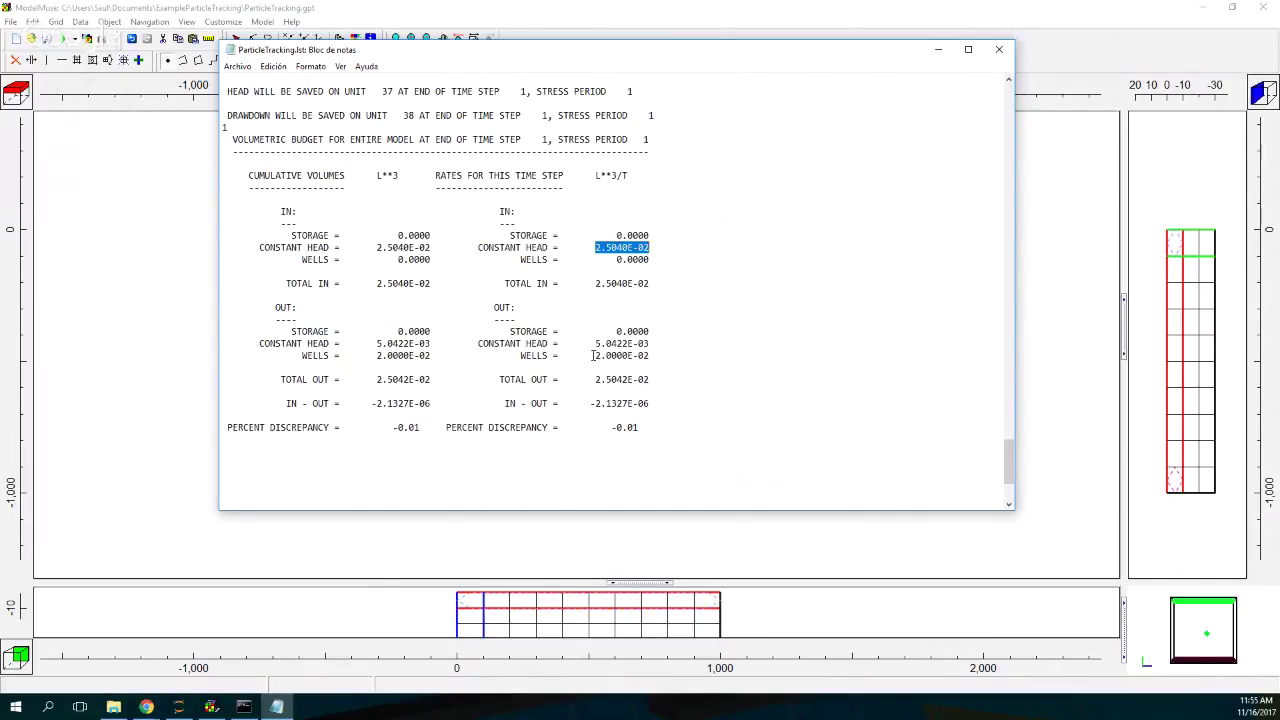
{"action": "left_click_drag", "start_coordinate": [592, 355], "coordinate": [667, 354]}
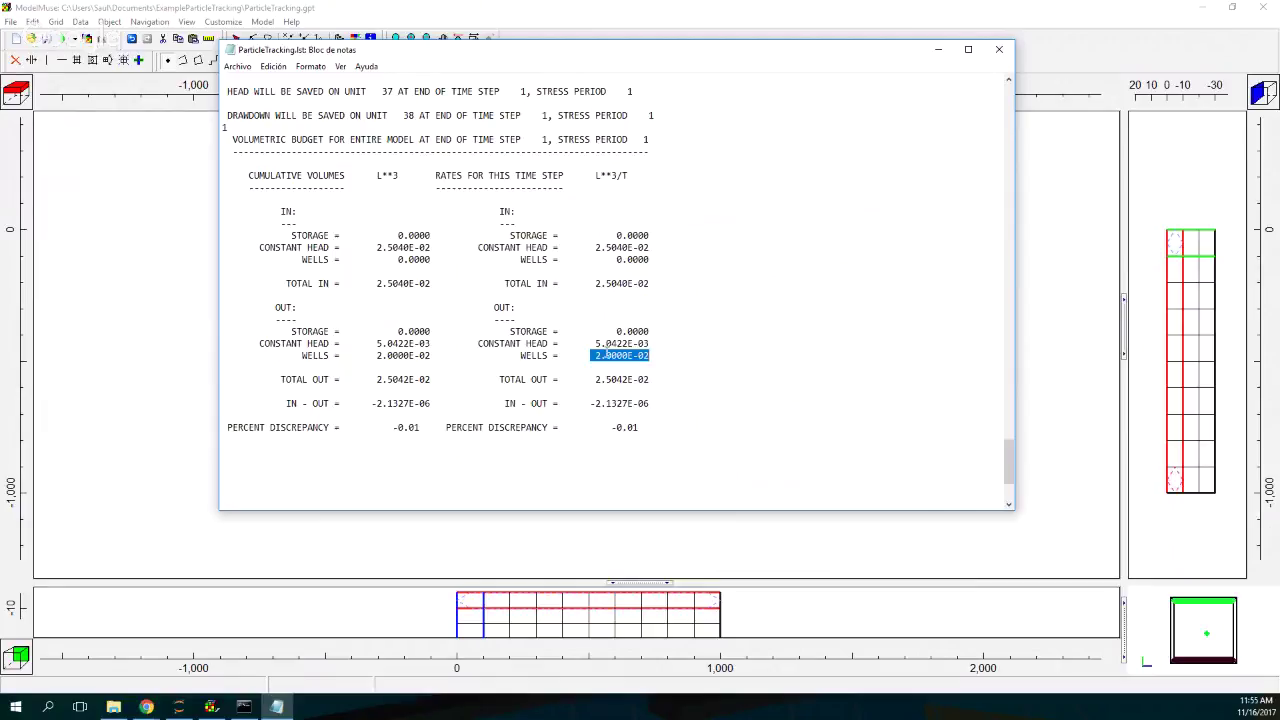
{"action": "left_click_drag", "start_coordinate": [594, 343], "coordinate": [671, 348]}
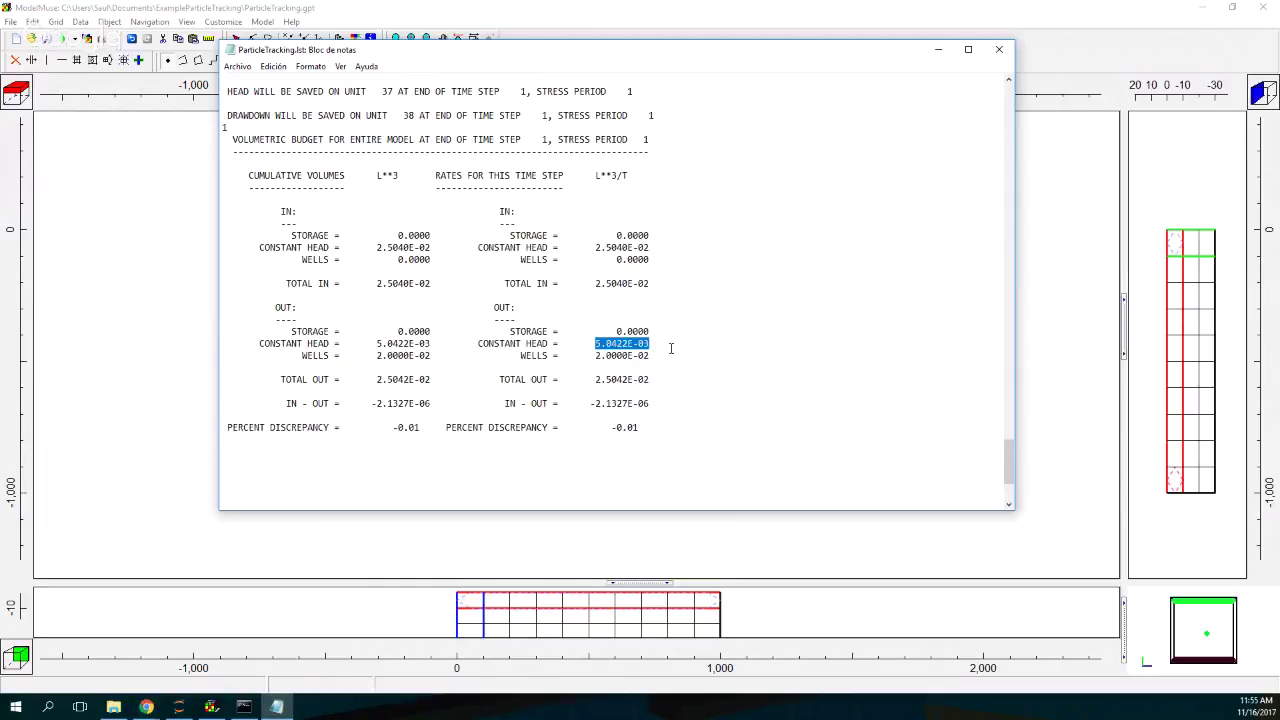
{"action": "left_click", "coordinate": [999, 50]}
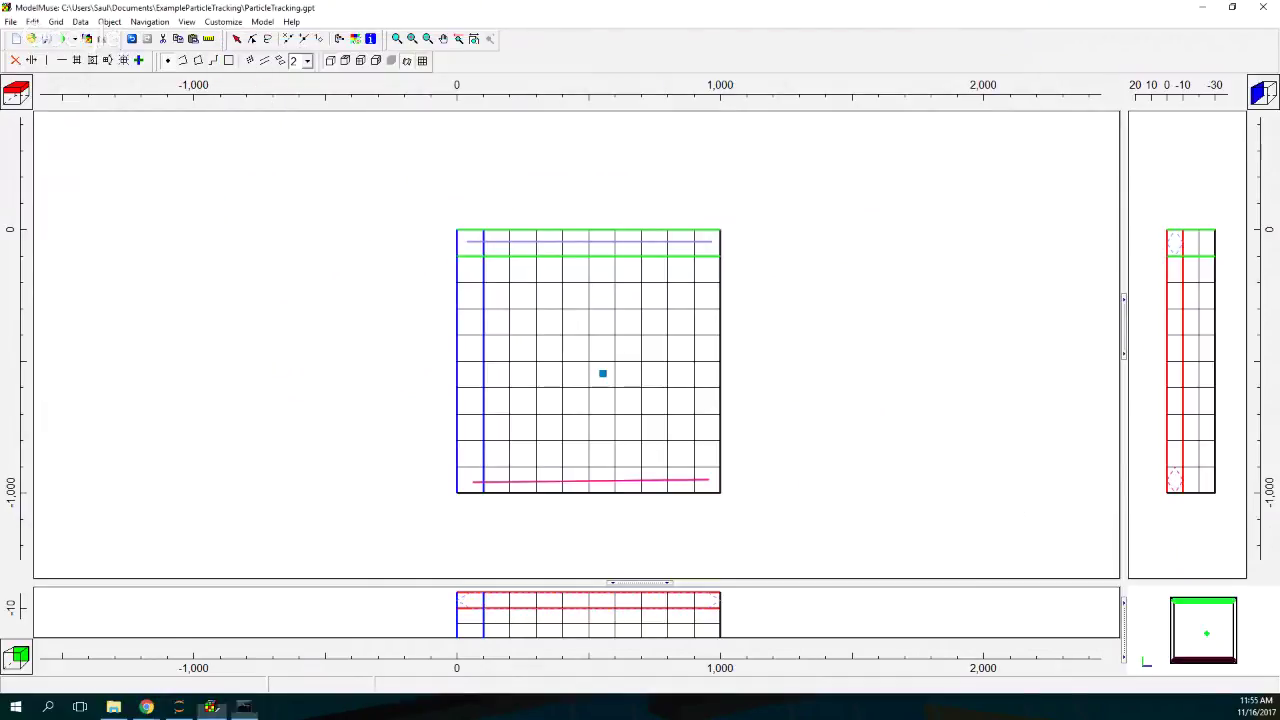
Step: Import the ParticleTracking.fhd head results and draw them as contours
{"action": "left_click", "coordinate": [355, 38]}
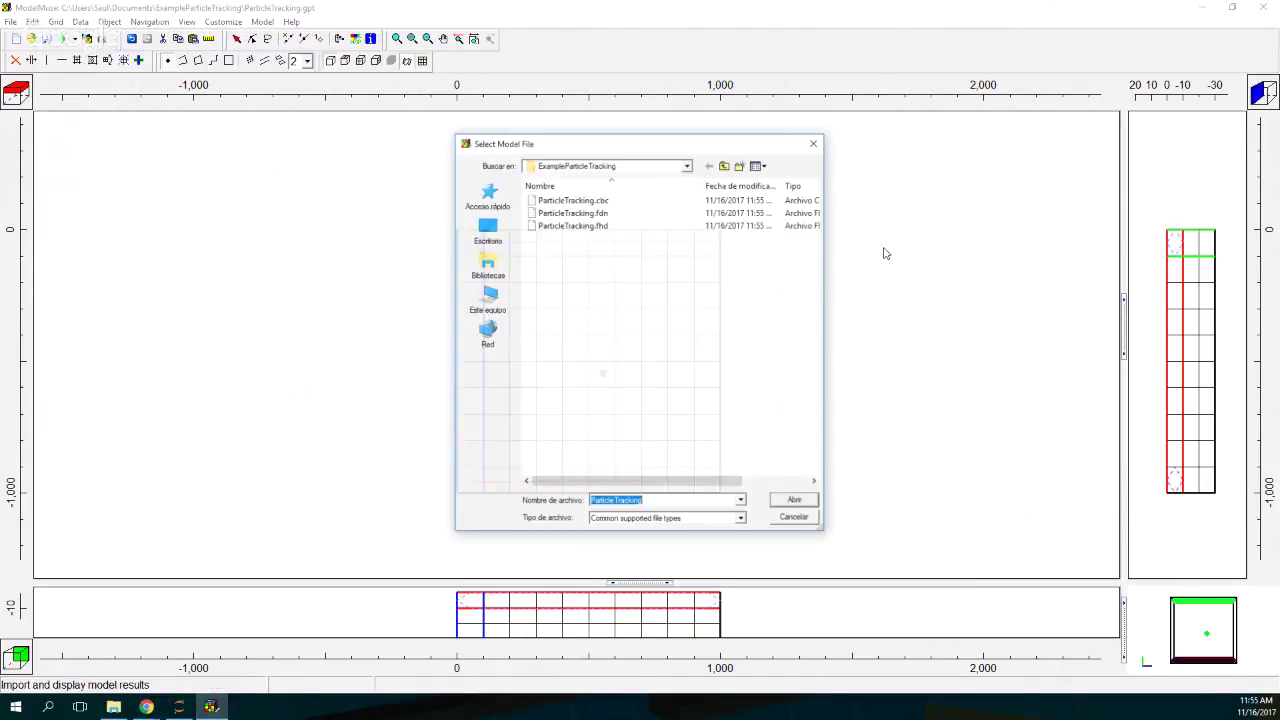
{"action": "double_click", "coordinate": [603, 227]}
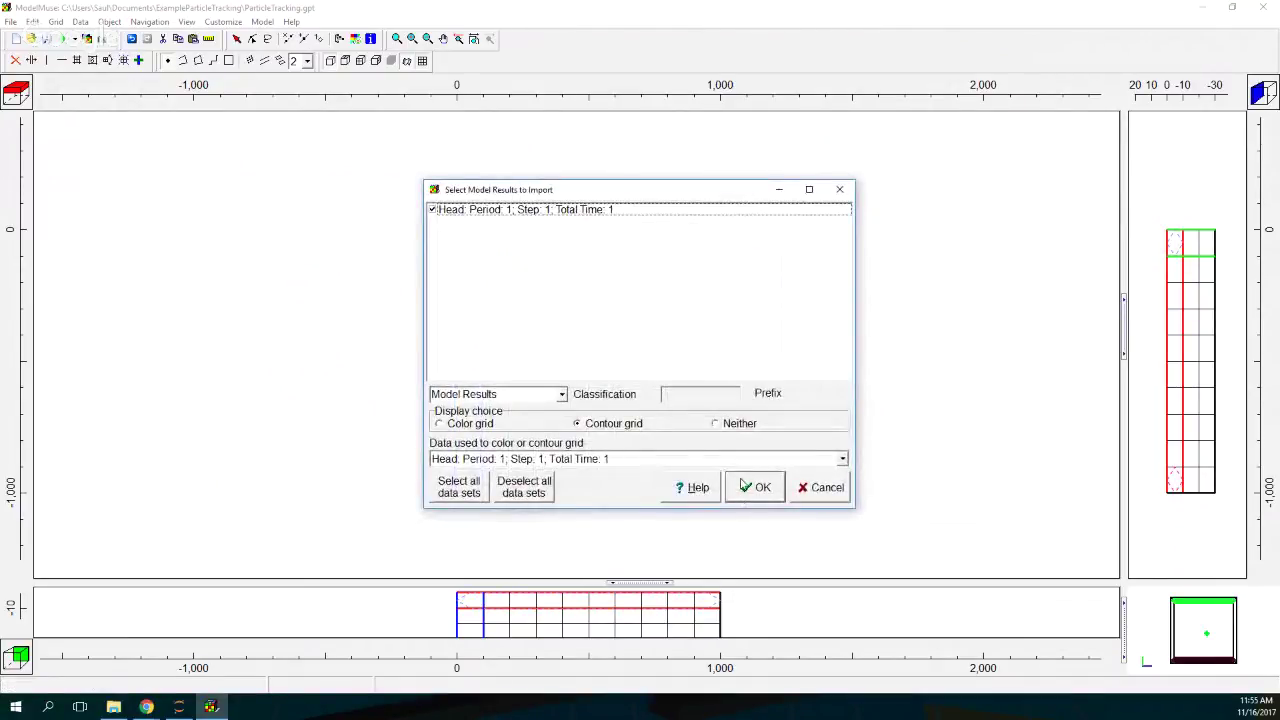
{"action": "left_click", "coordinate": [745, 486]}
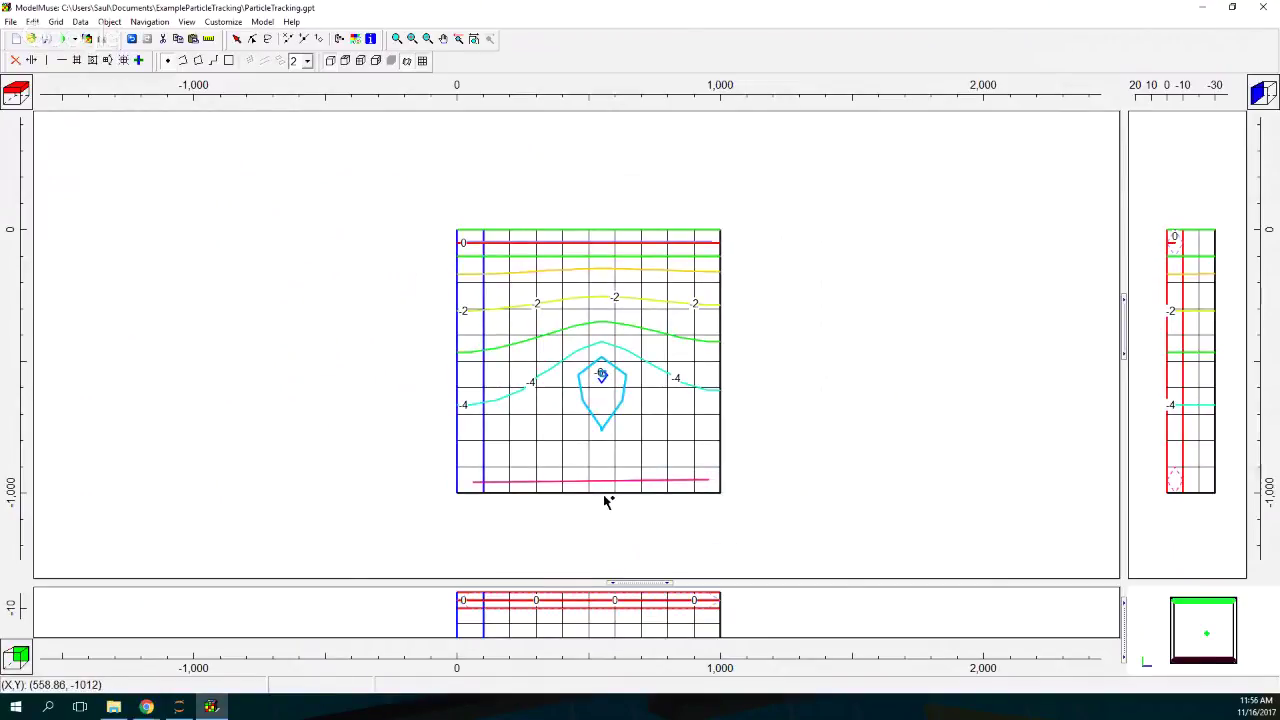
Step: Change the displayed layer and set the cross sections through the well cell's column and row
{"action": "left_click", "coordinate": [15, 100]}
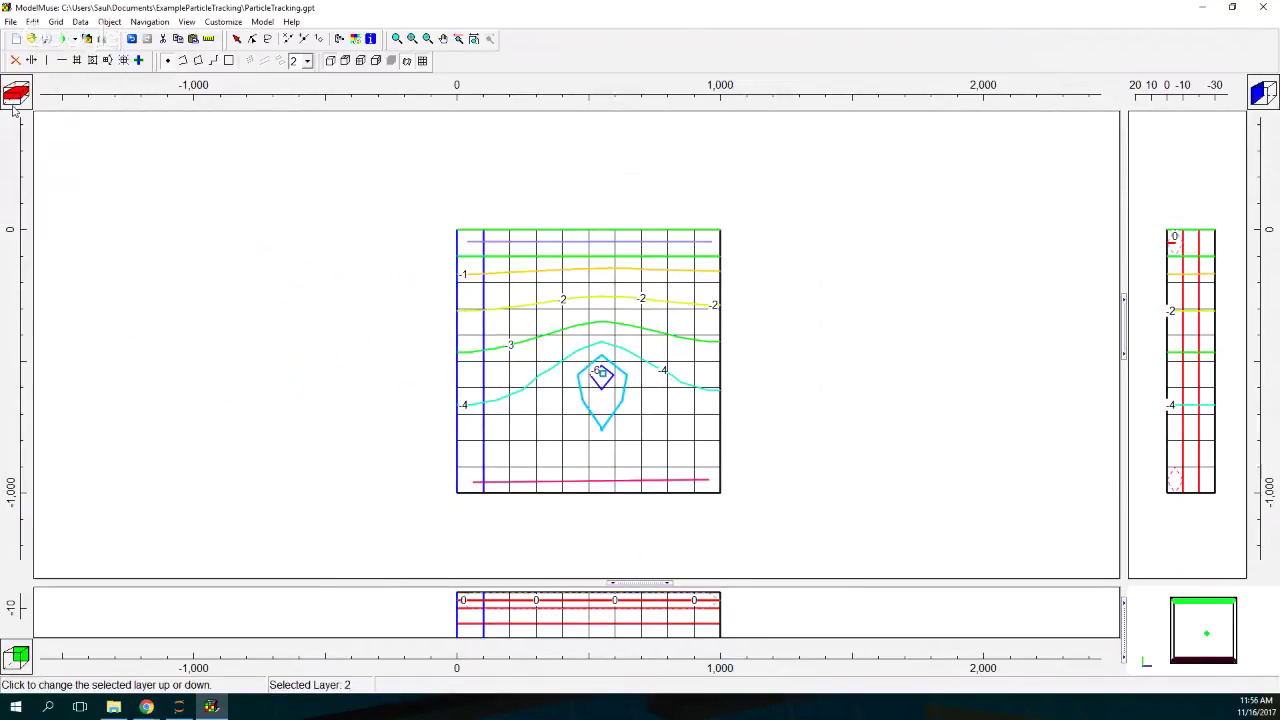
{"action": "left_click", "coordinate": [14, 96]}
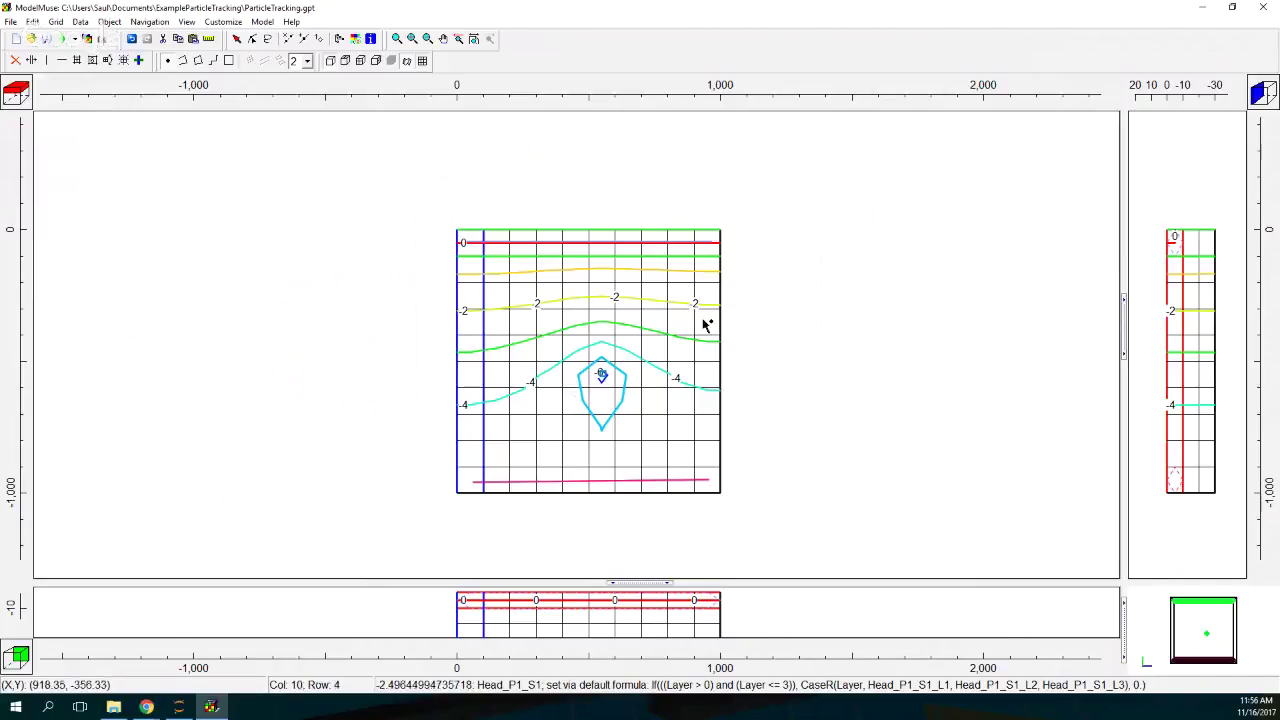
{"action": "left_click", "coordinate": [140, 61]}
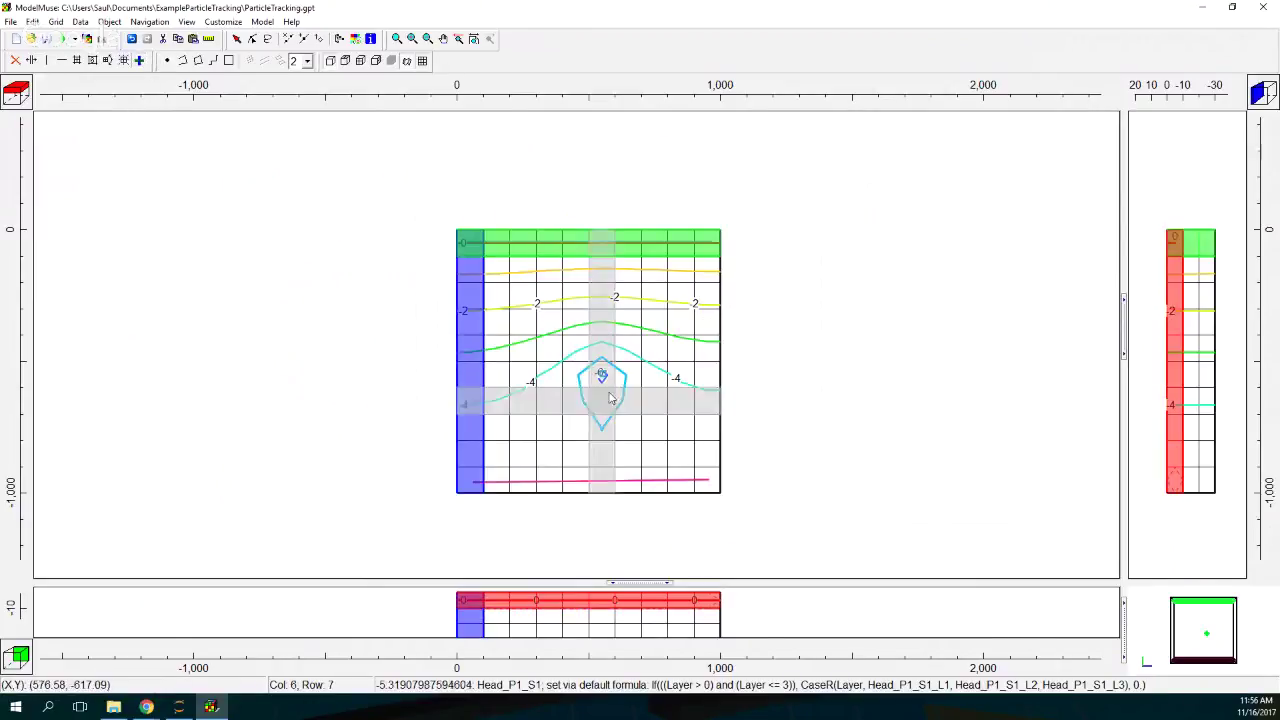
{"action": "left_click", "coordinate": [601, 375]}
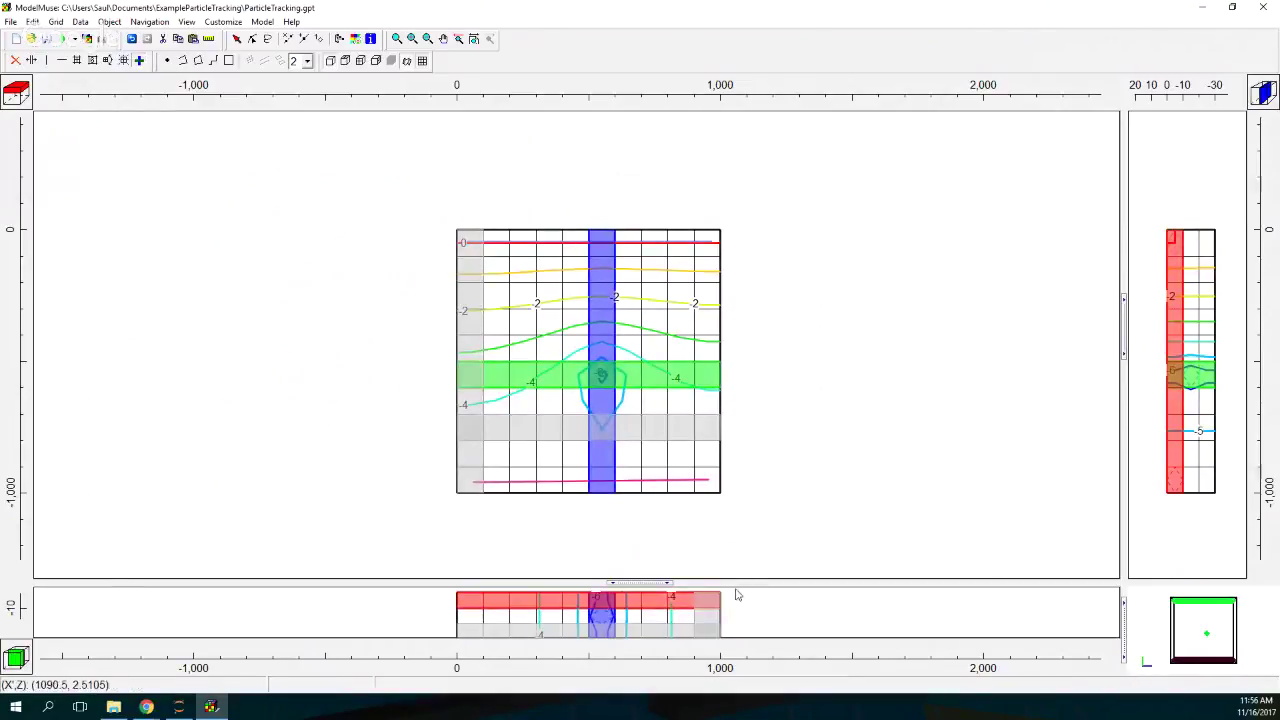
Step: Enlarge the front cross-section view and pan it into view
{"action": "left_click_drag", "start_coordinate": [657, 582], "coordinate": [662, 389]}
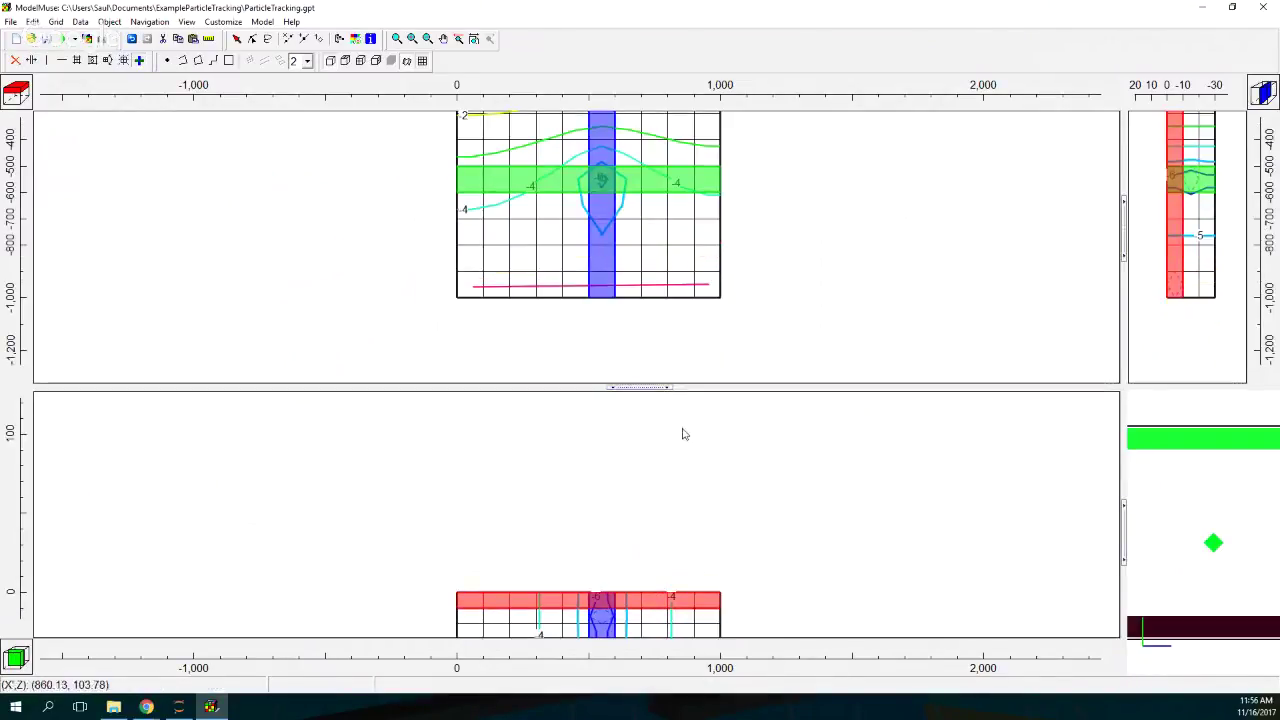
{"action": "left_click", "coordinate": [443, 38]}
{"action": "left_click_drag", "start_coordinate": [583, 564], "coordinate": [580, 443]}
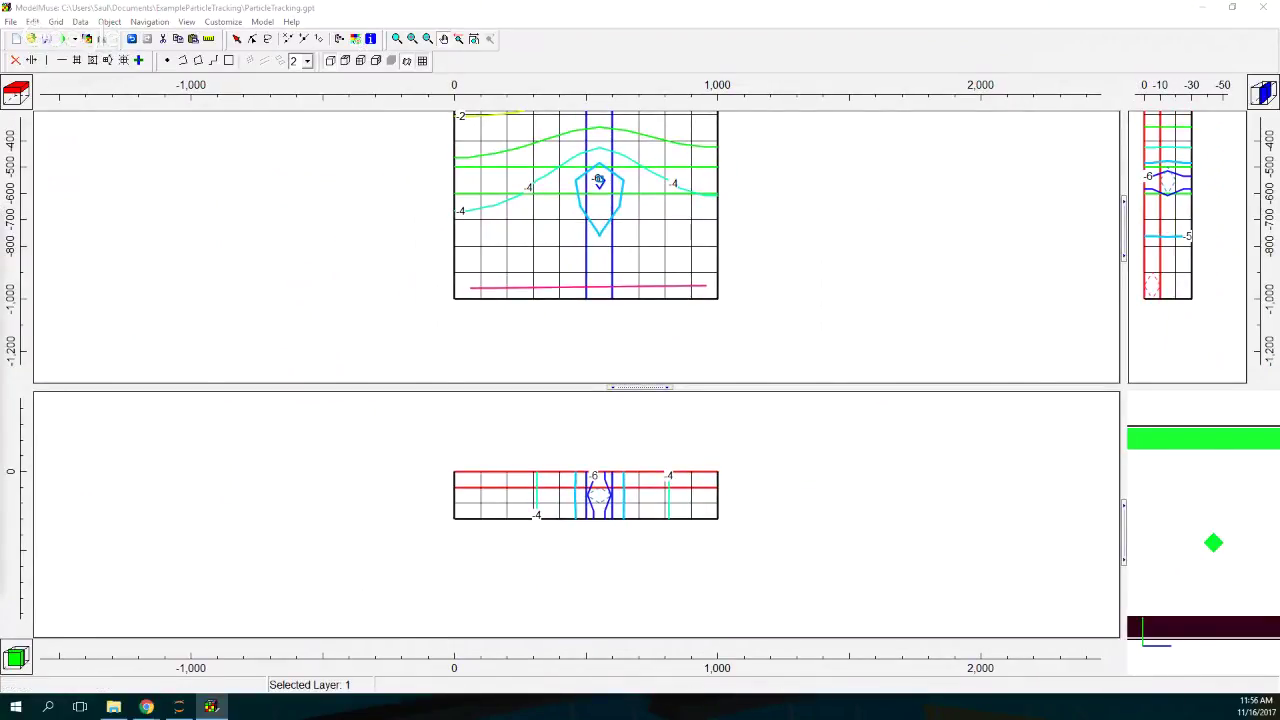
Step: Add Water_Table_P1_S1 to the cross-section plot with a blue line and apply it
{"action": "left_click_drag", "start_coordinate": [0, 258], "coordinate": [904, 64]}
{"action": "left_click", "coordinate": [717, 227]}
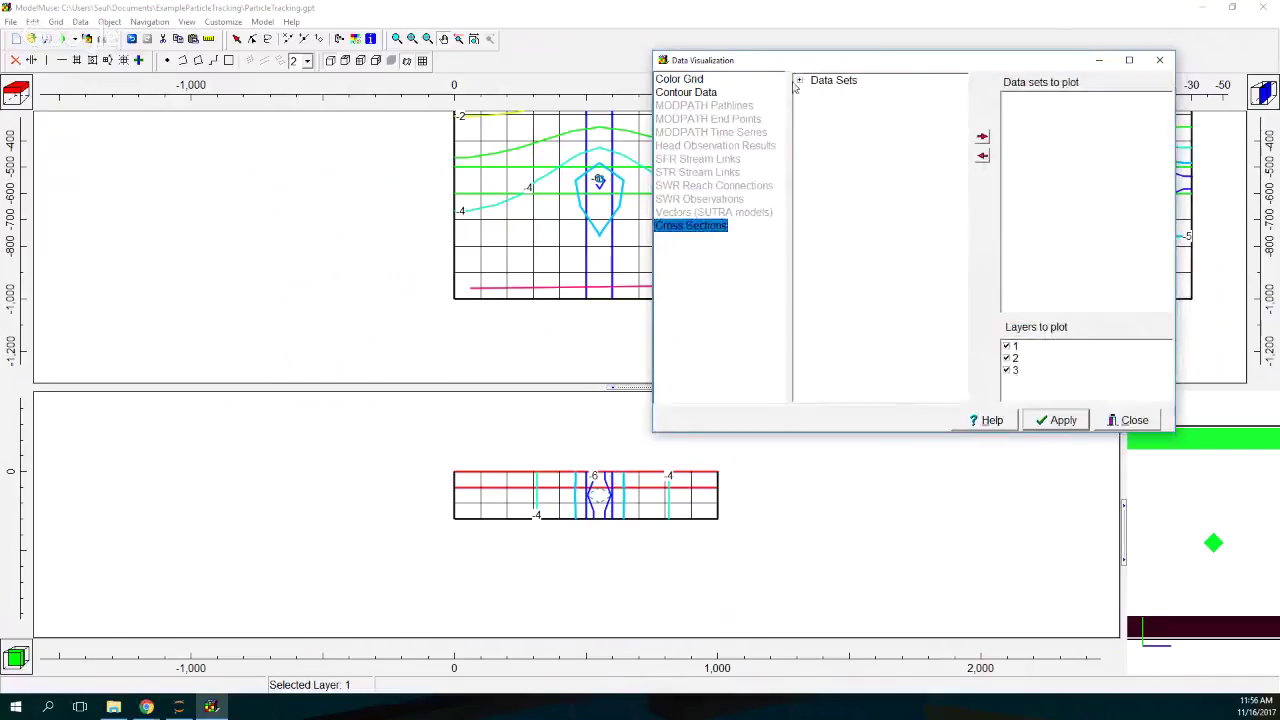
{"action": "left_click", "coordinate": [799, 80]}
{"action": "left_click", "coordinate": [812, 92]}
{"action": "left_click", "coordinate": [824, 104]}
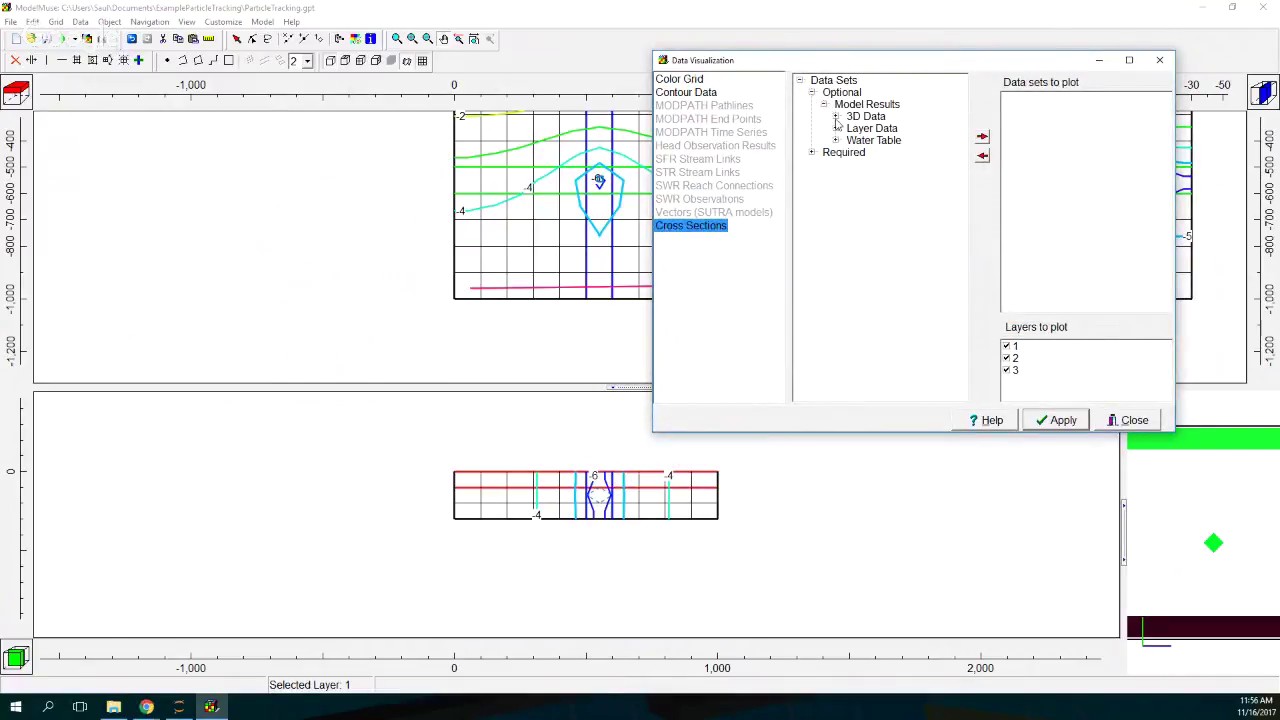
{"action": "left_click", "coordinate": [836, 140]}
{"action": "left_click", "coordinate": [908, 152]}
{"action": "left_click", "coordinate": [982, 136]}
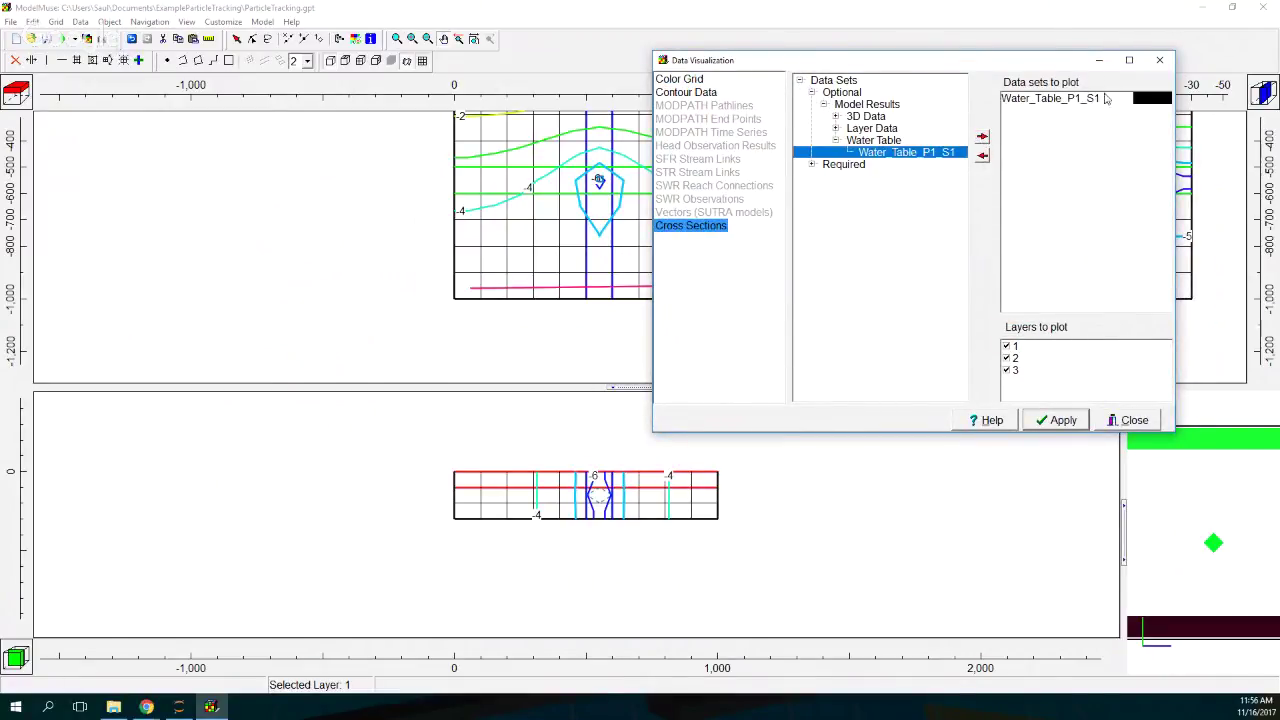
{"action": "left_click", "coordinate": [1132, 100]}
{"action": "left_click", "coordinate": [1166, 98]}
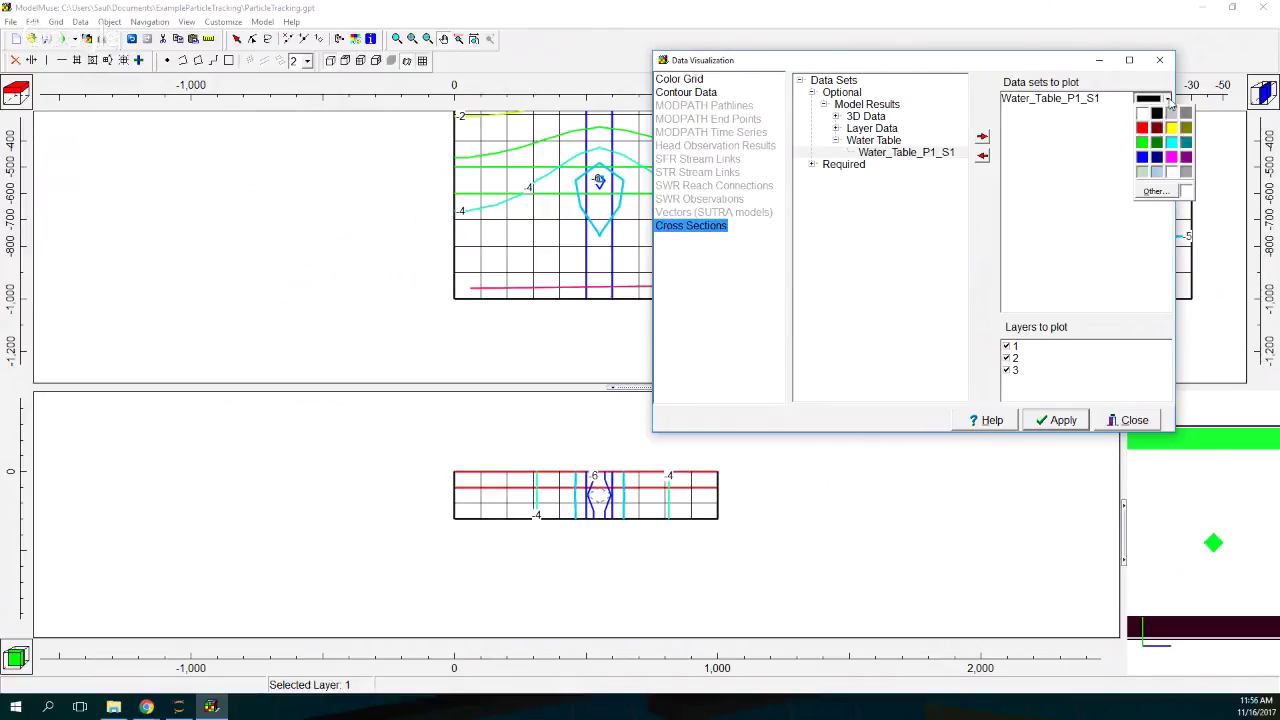
{"action": "left_click", "coordinate": [1143, 157]}
{"action": "left_click", "coordinate": [1058, 420]}
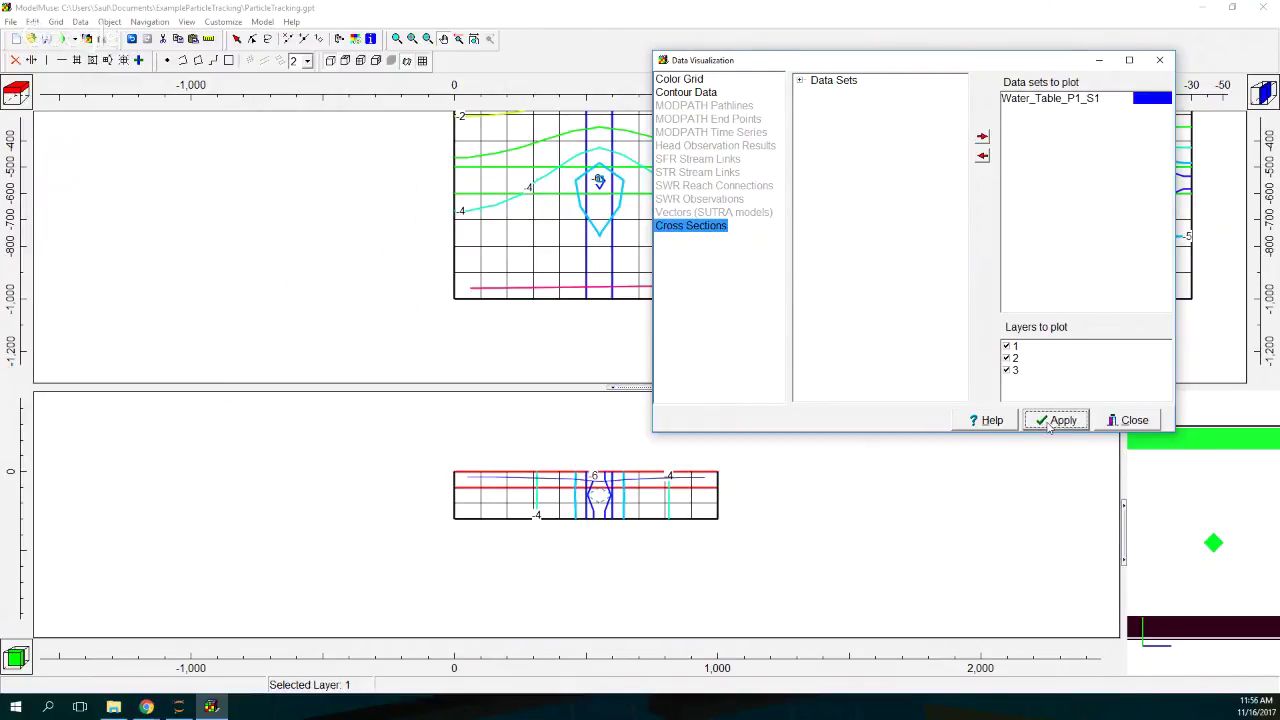
{"action": "left_click", "coordinate": [1138, 420]}
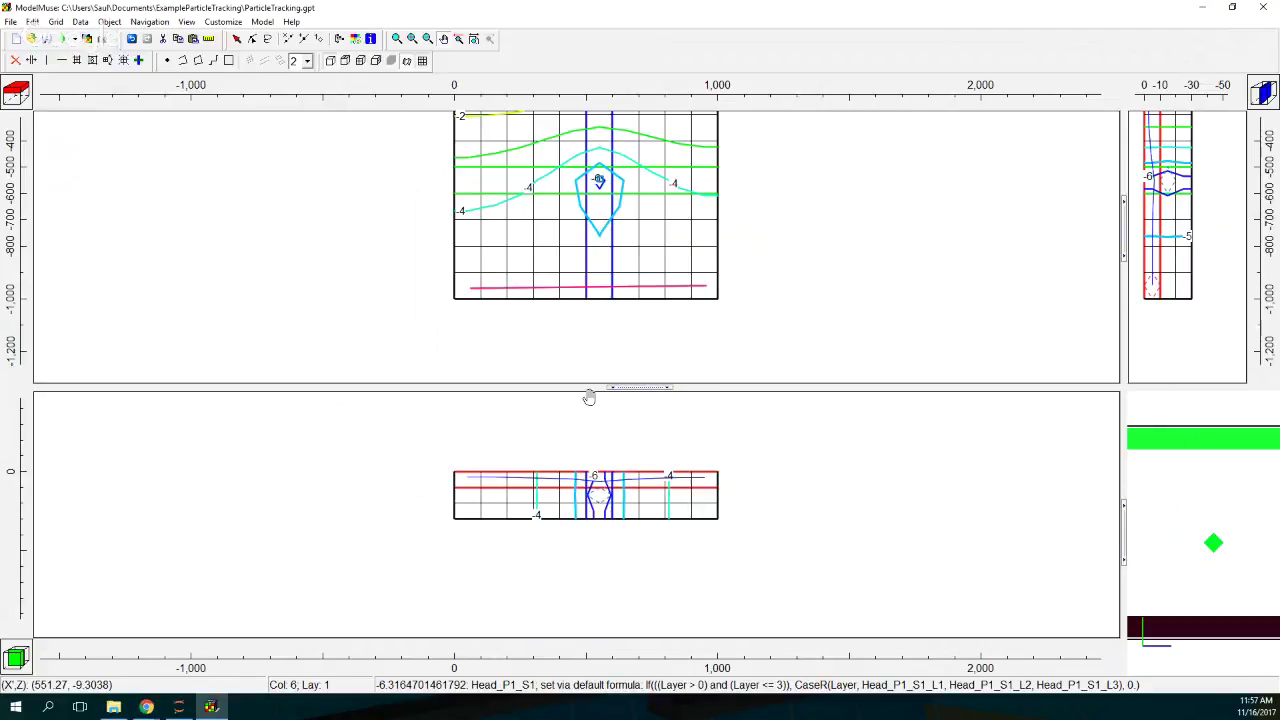
{"action": "left_click_drag", "start_coordinate": [743, 234], "coordinate": [755, 304]}
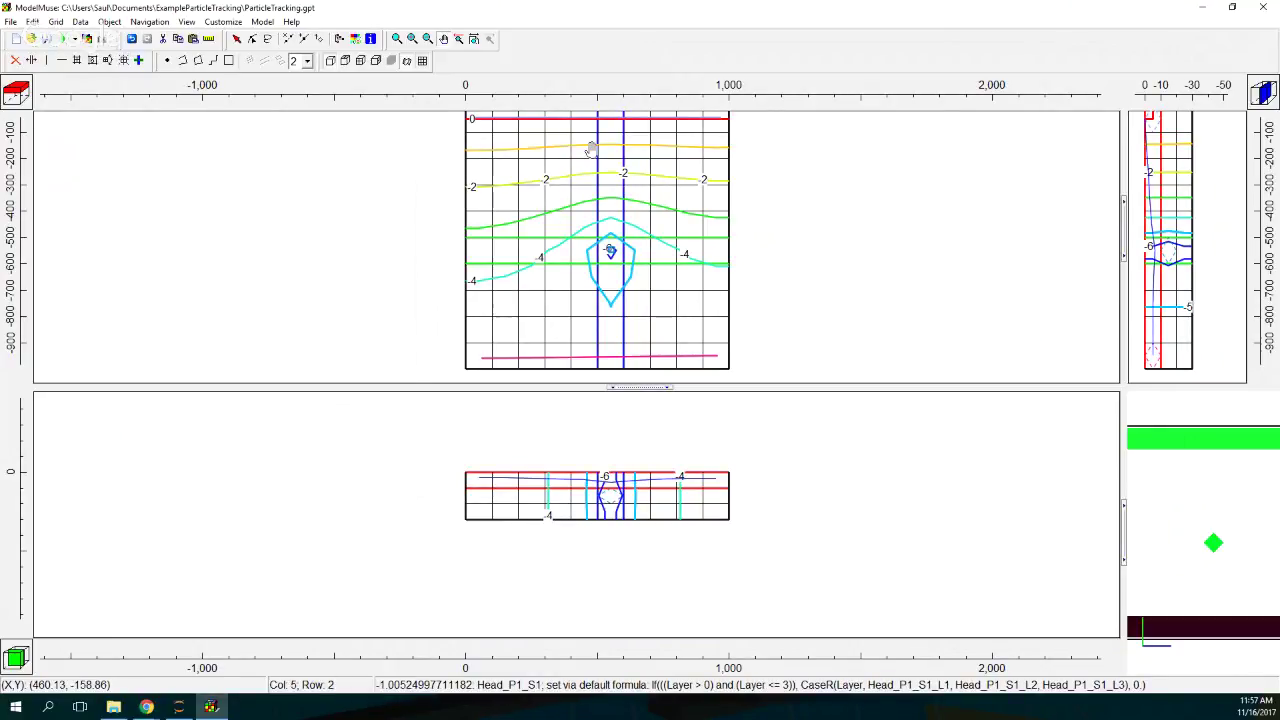
{"action": "left_click_drag", "start_coordinate": [591, 150], "coordinate": [597, 187]}
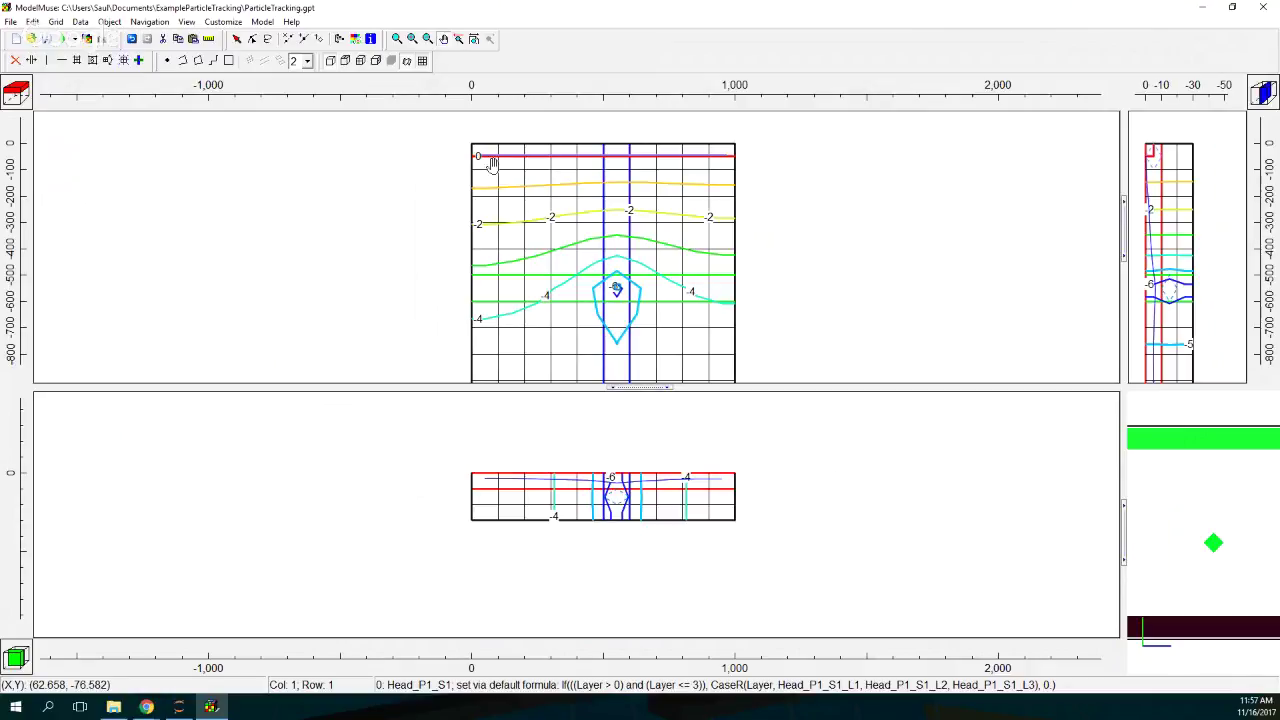
{"action": "left_click_drag", "start_coordinate": [581, 289], "coordinate": [575, 223]}
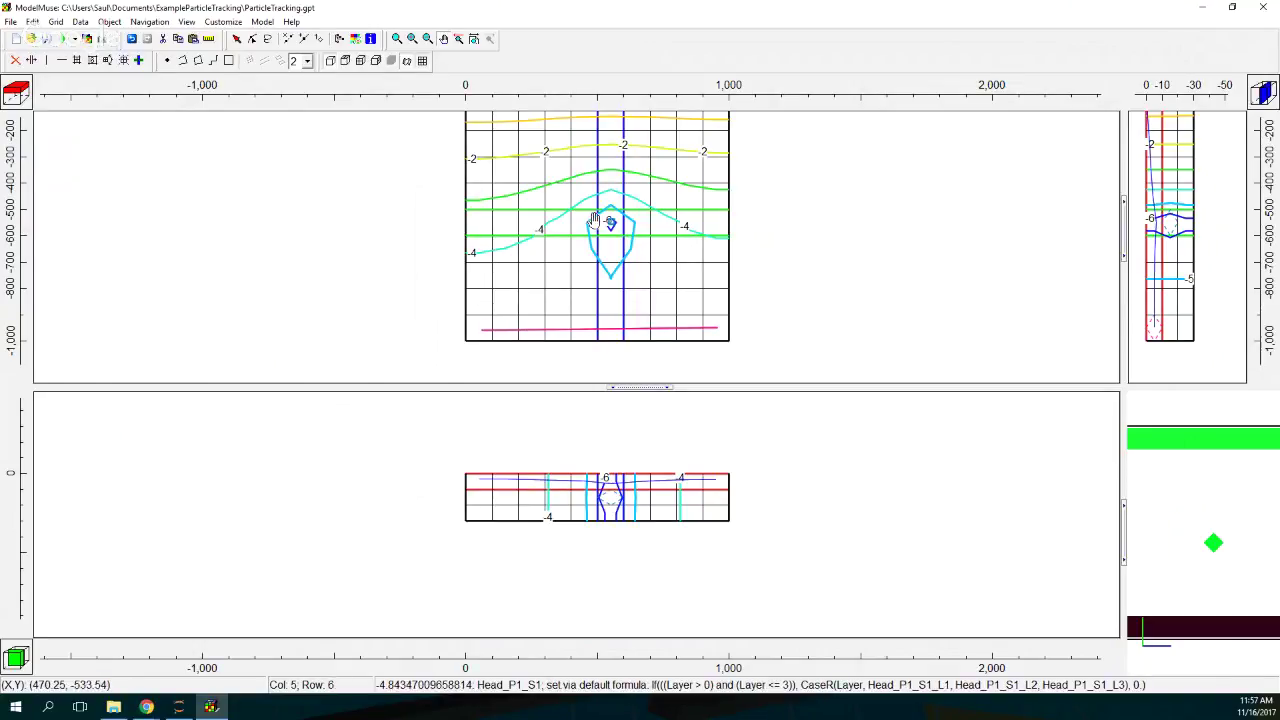
{"action": "left_click_drag", "start_coordinate": [589, 215], "coordinate": [551, 287]}
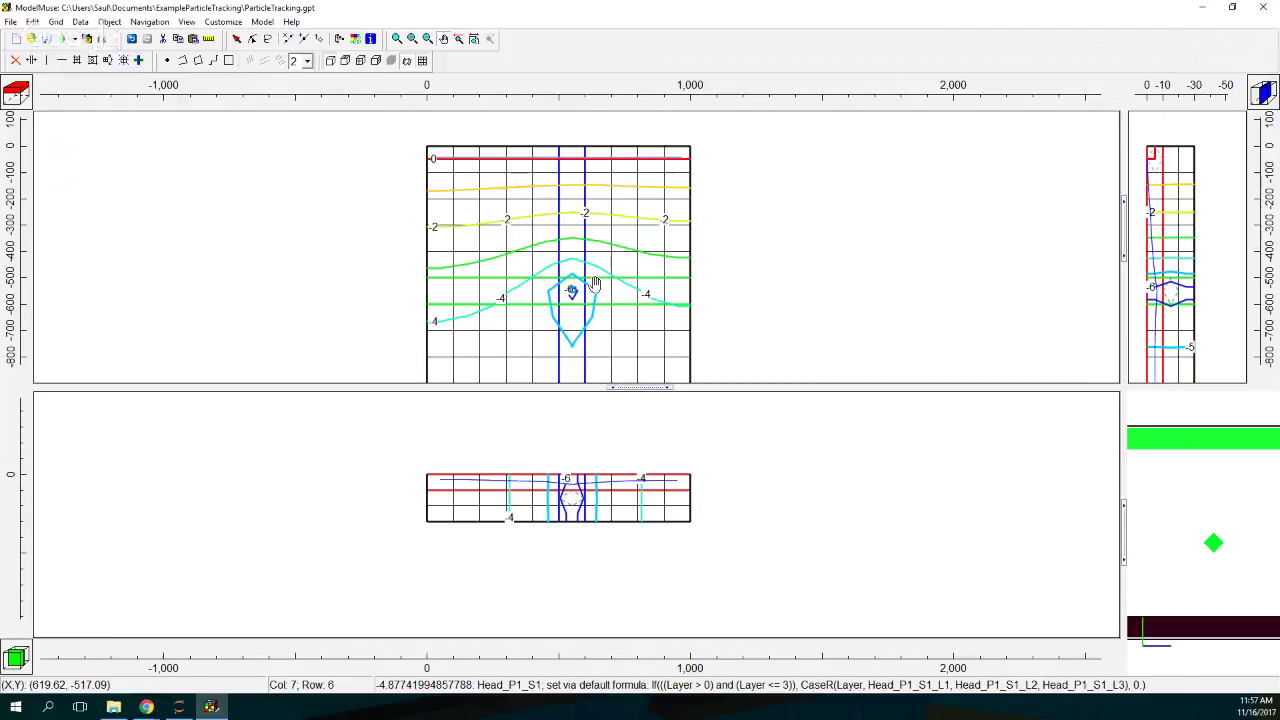
Step: Check the mp6.exe path for MODPATH v6 in MODFLOW Program Locations, then close the dialog
{"action": "left_click", "coordinate": [262, 21]}
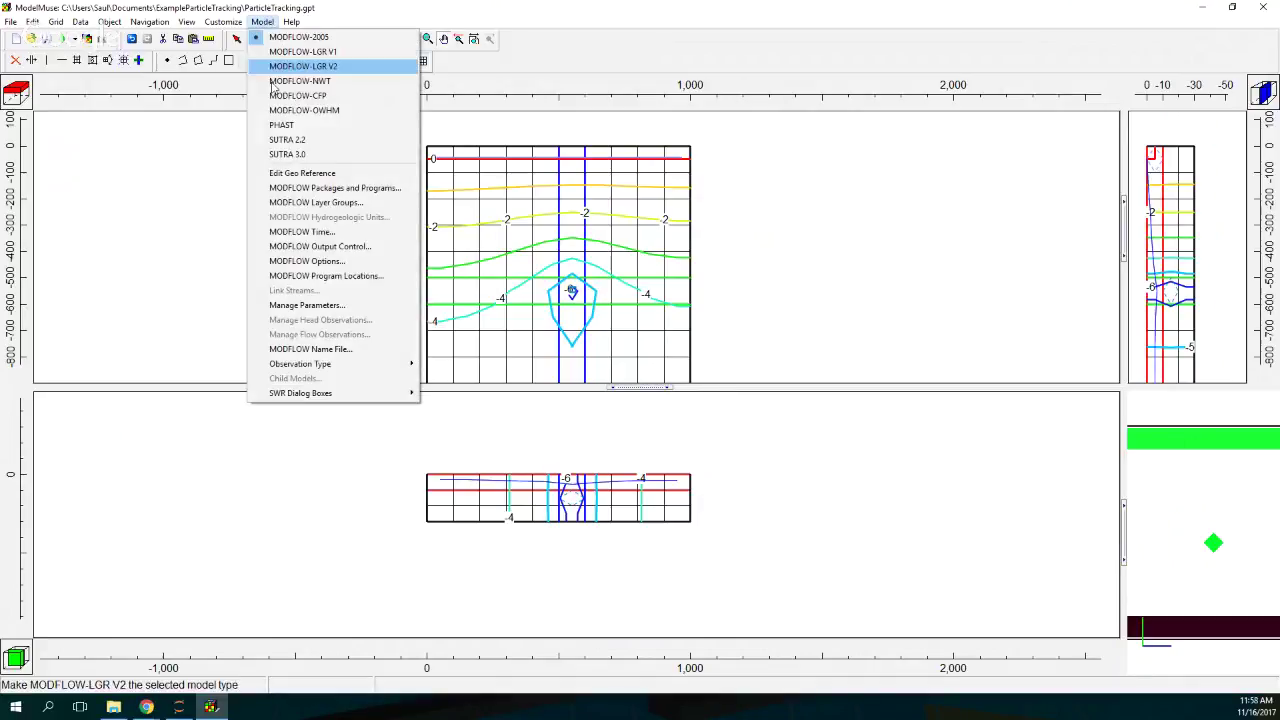
{"action": "left_click", "coordinate": [326, 276]}
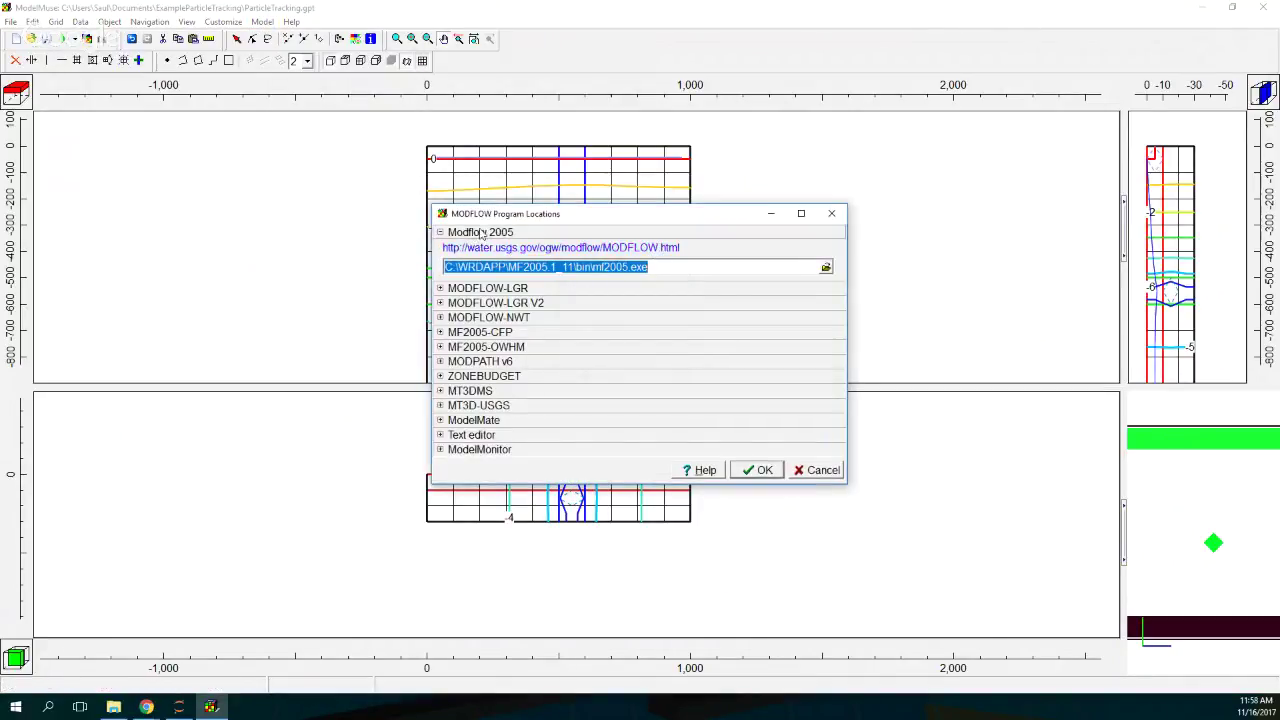
{"action": "left_click", "coordinate": [440, 363]}
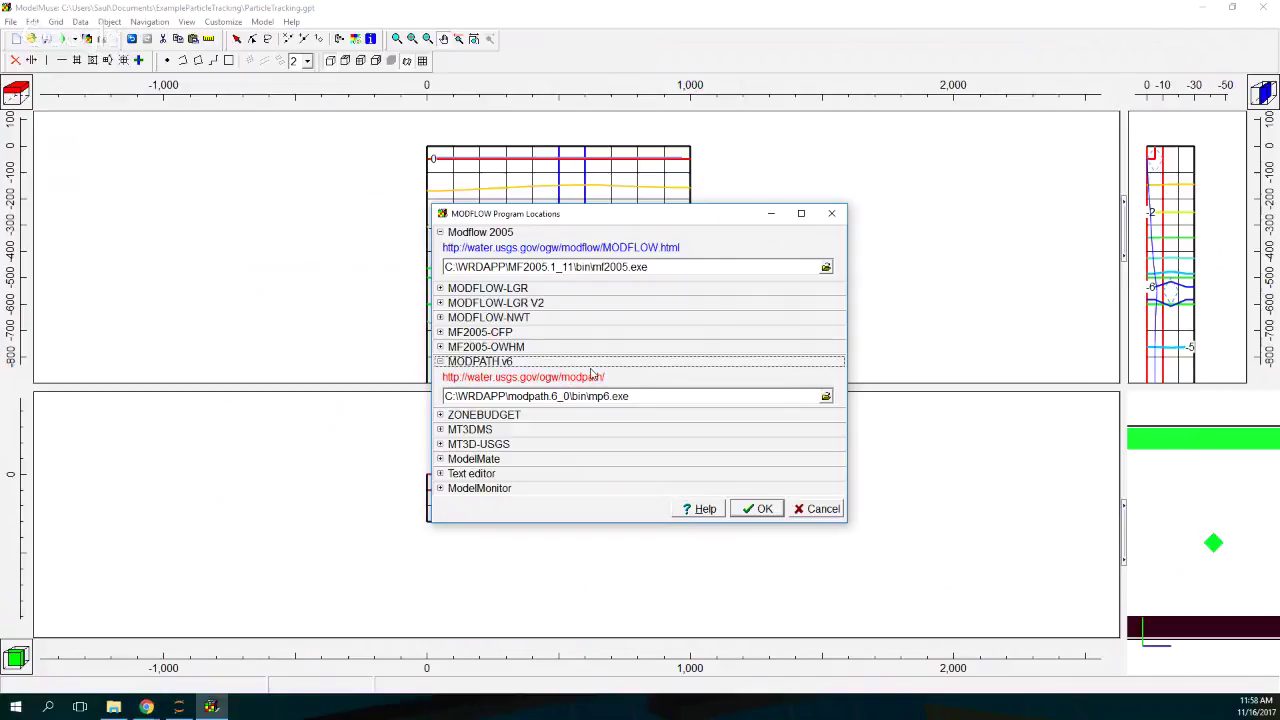
{"action": "left_click", "coordinate": [838, 216]}
{"action": "left_click", "coordinate": [262, 21]}
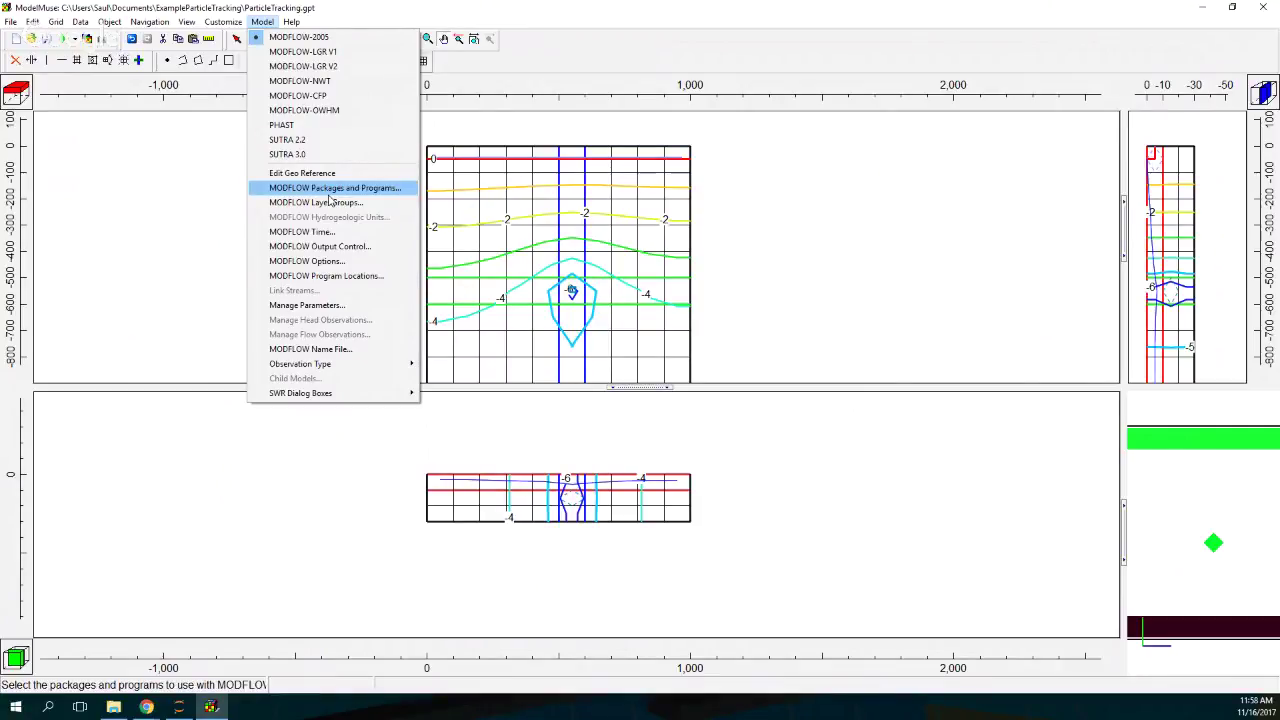
Step: Turn on MODPATH under Post processors and set its output mode to Pathlines
{"action": "left_click", "coordinate": [329, 192]}
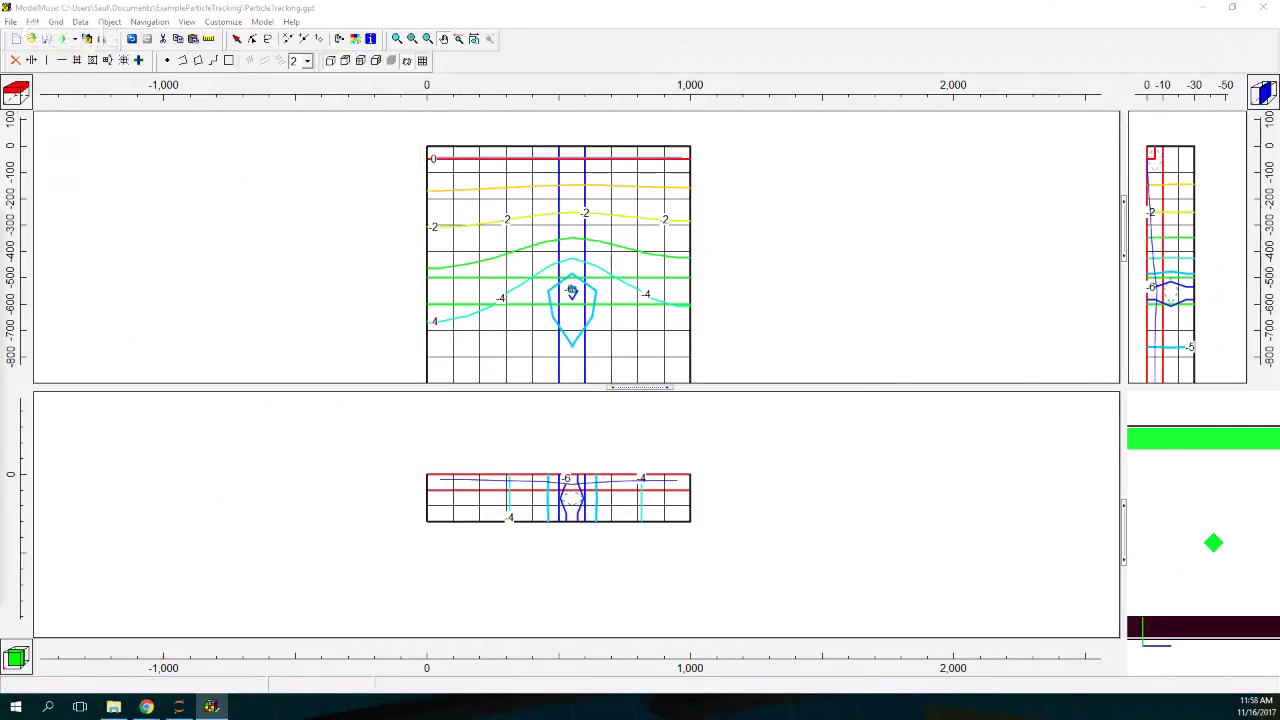
{"action": "left_click", "coordinate": [355, 211]}
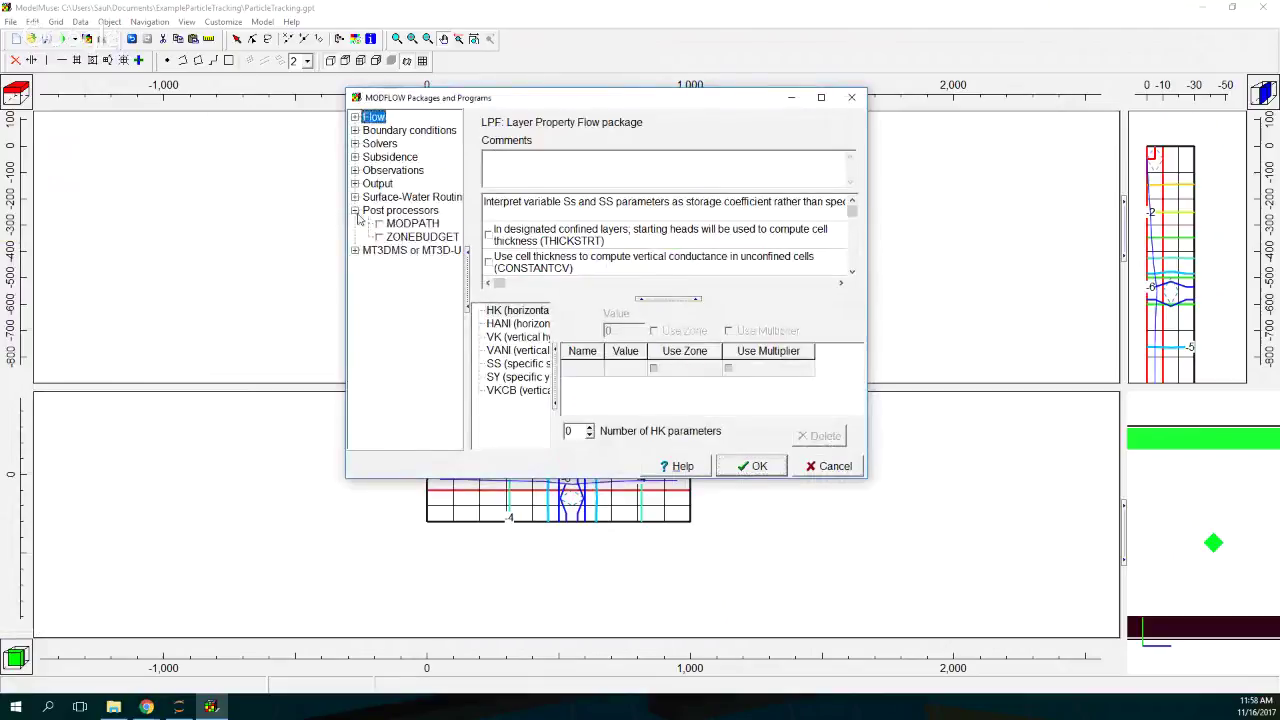
{"action": "left_click", "coordinate": [379, 223]}
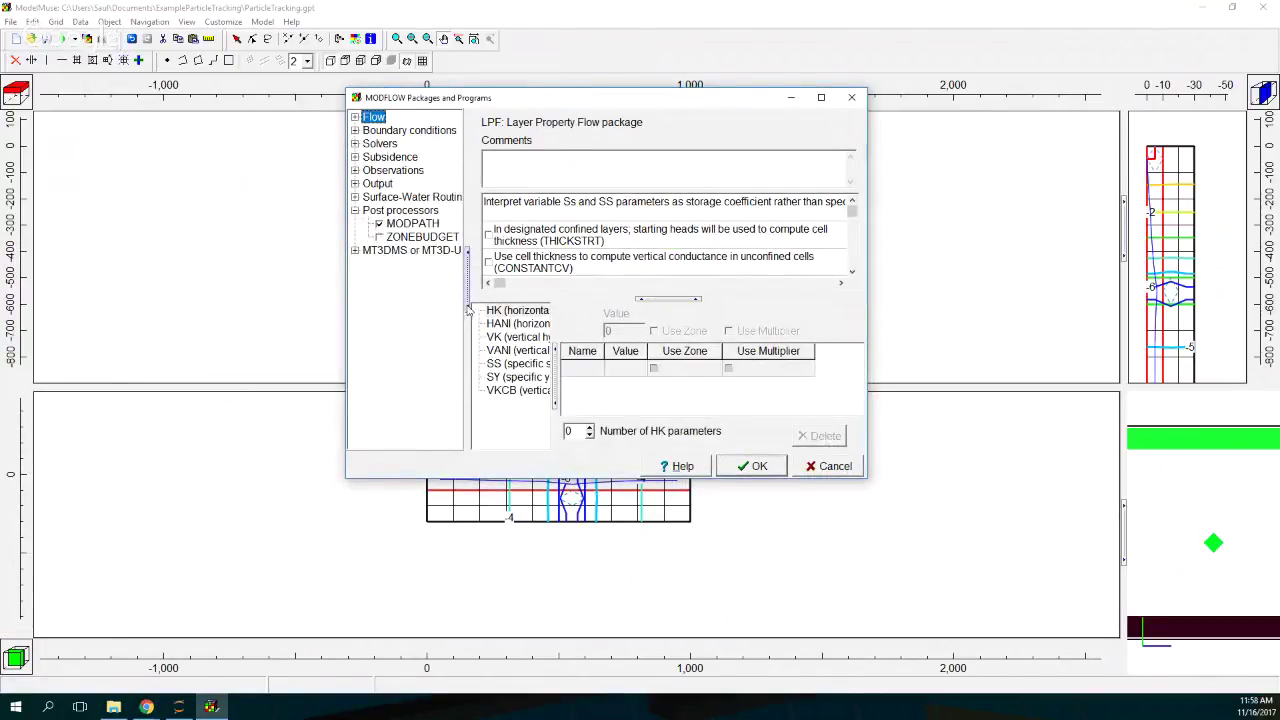
{"action": "left_click", "coordinate": [423, 226]}
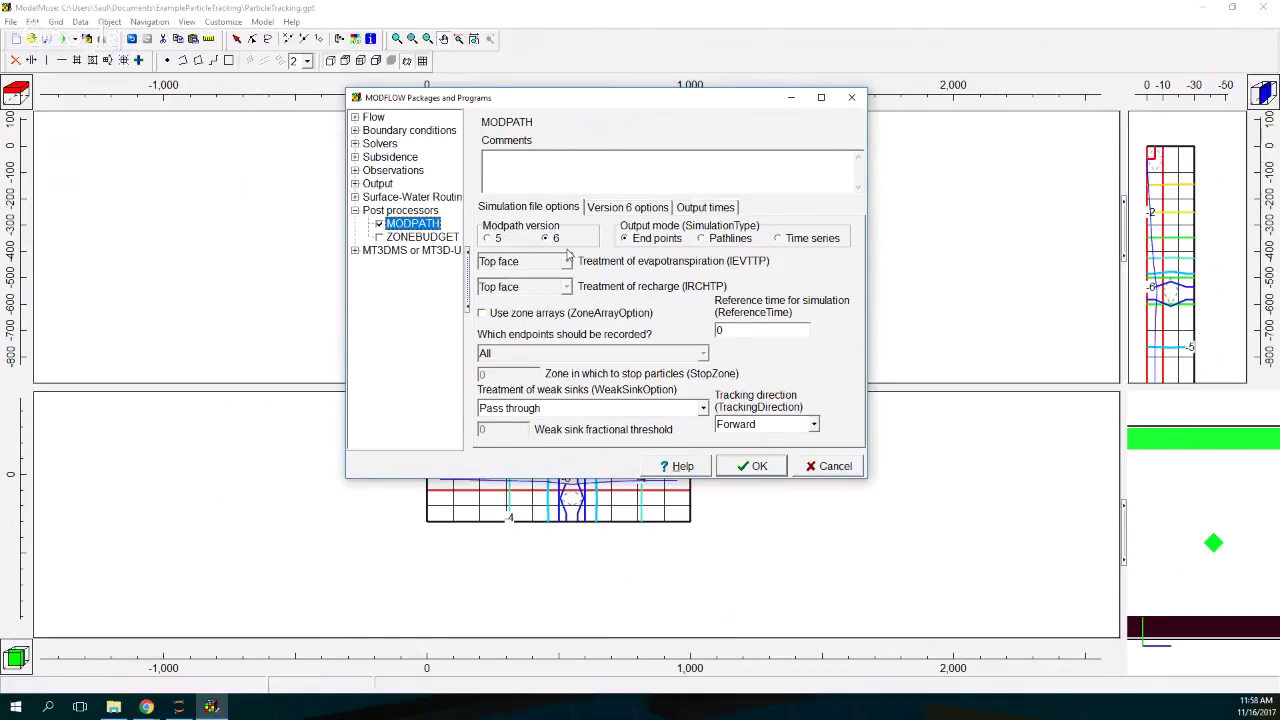
{"action": "left_click", "coordinate": [703, 238]}
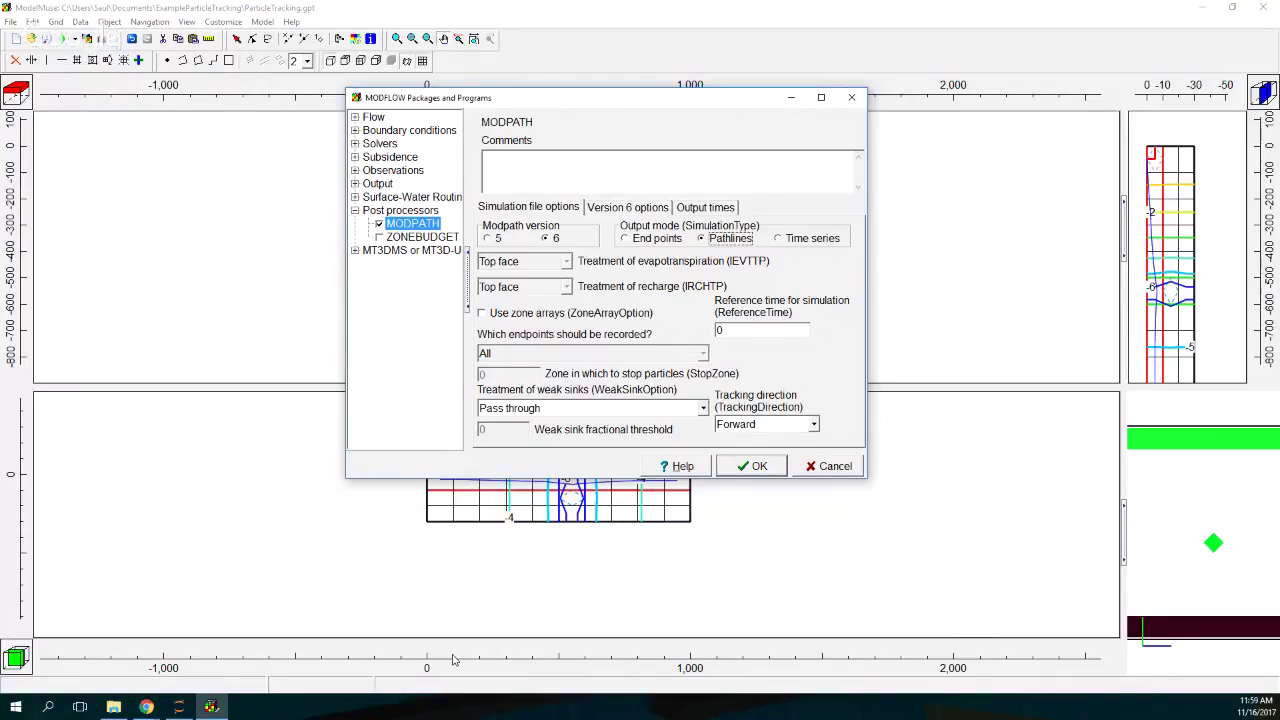
{"action": "left_click", "coordinate": [47, 707]}
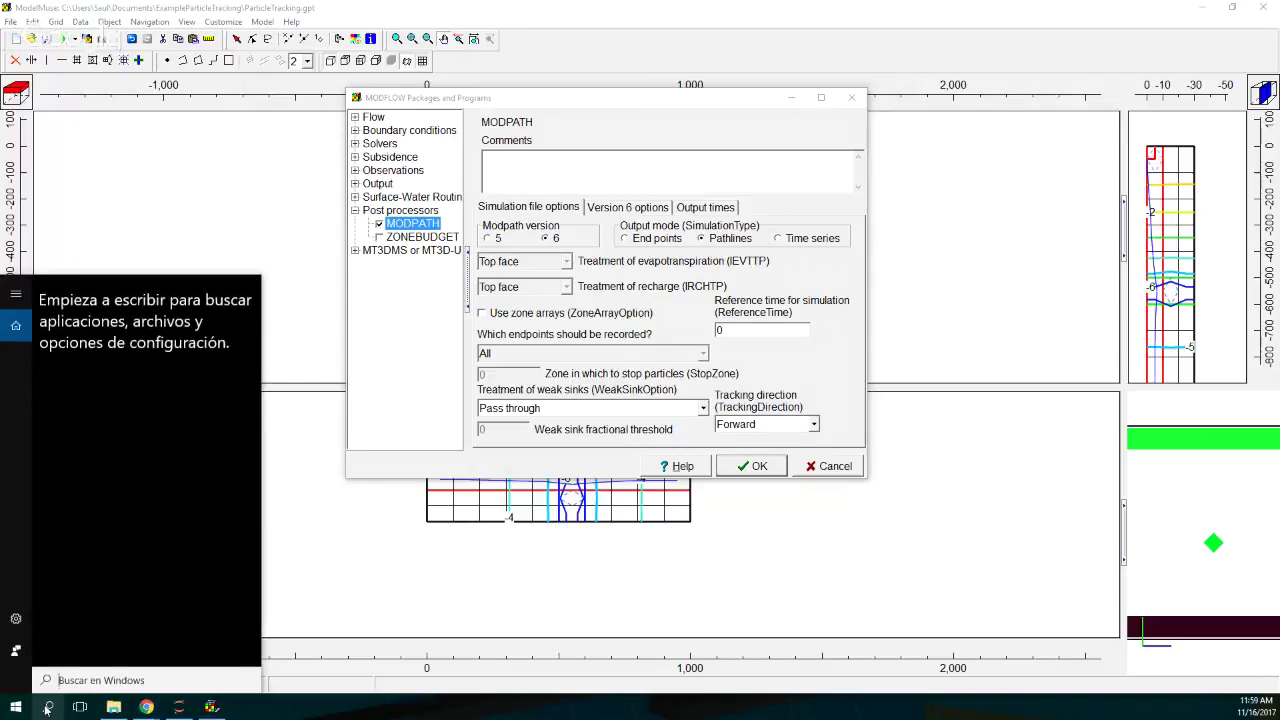
Step: Launch Notepad++, type a contact e-mail address, and close it without saving
{"action": "type", "text": "notepad++"}
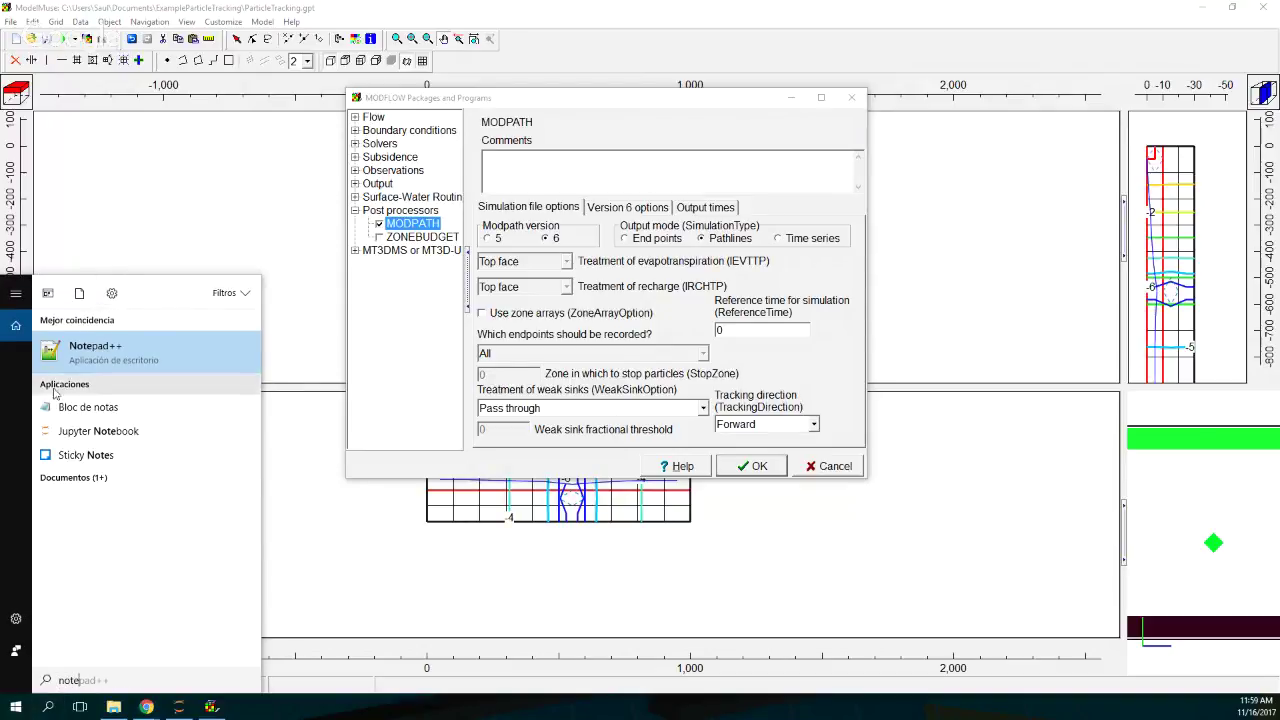
{"action": "left_click", "coordinate": [88, 372]}
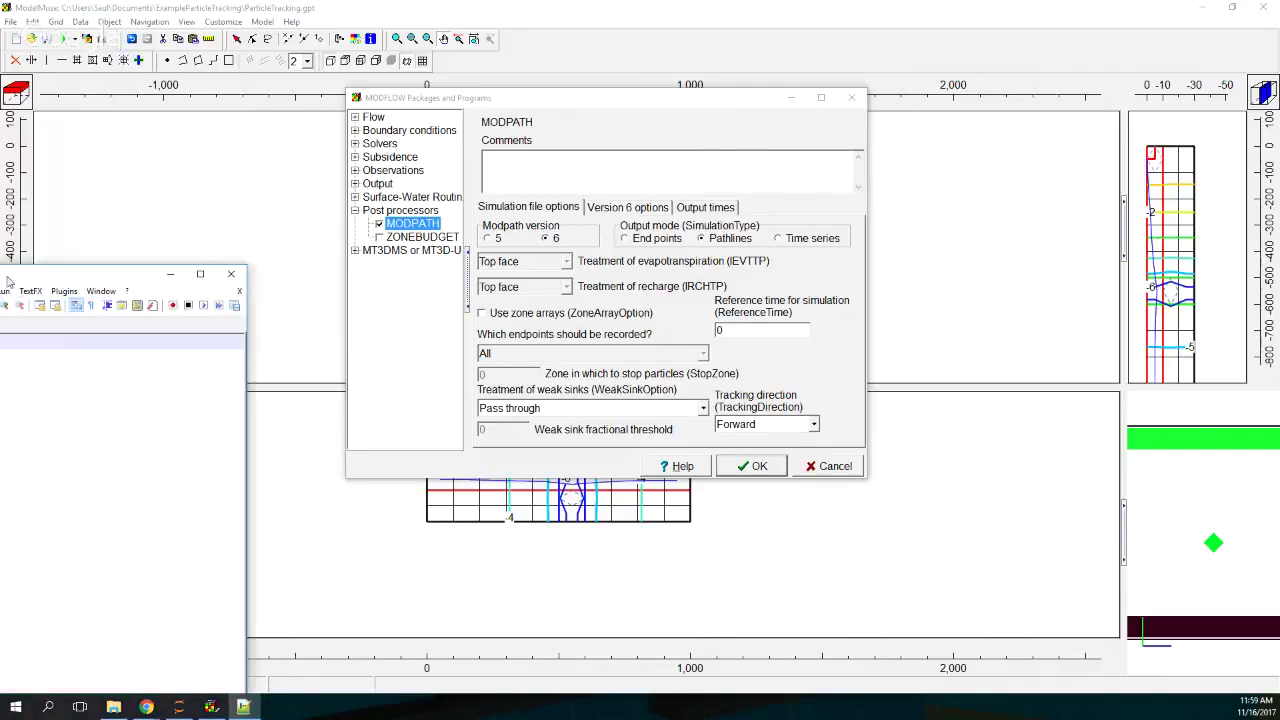
{"action": "left_click_drag", "start_coordinate": [496, 100], "coordinate": [481, 100]}
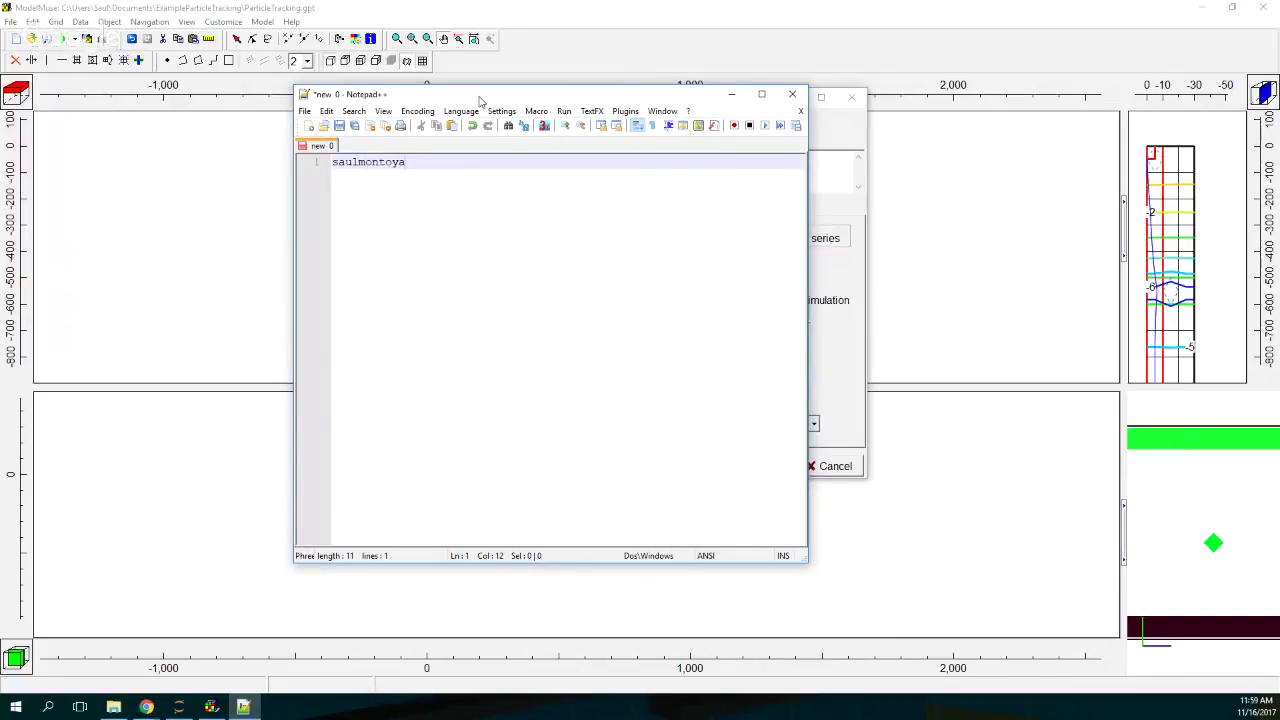
{"action": "left_click", "coordinate": [795, 96]}
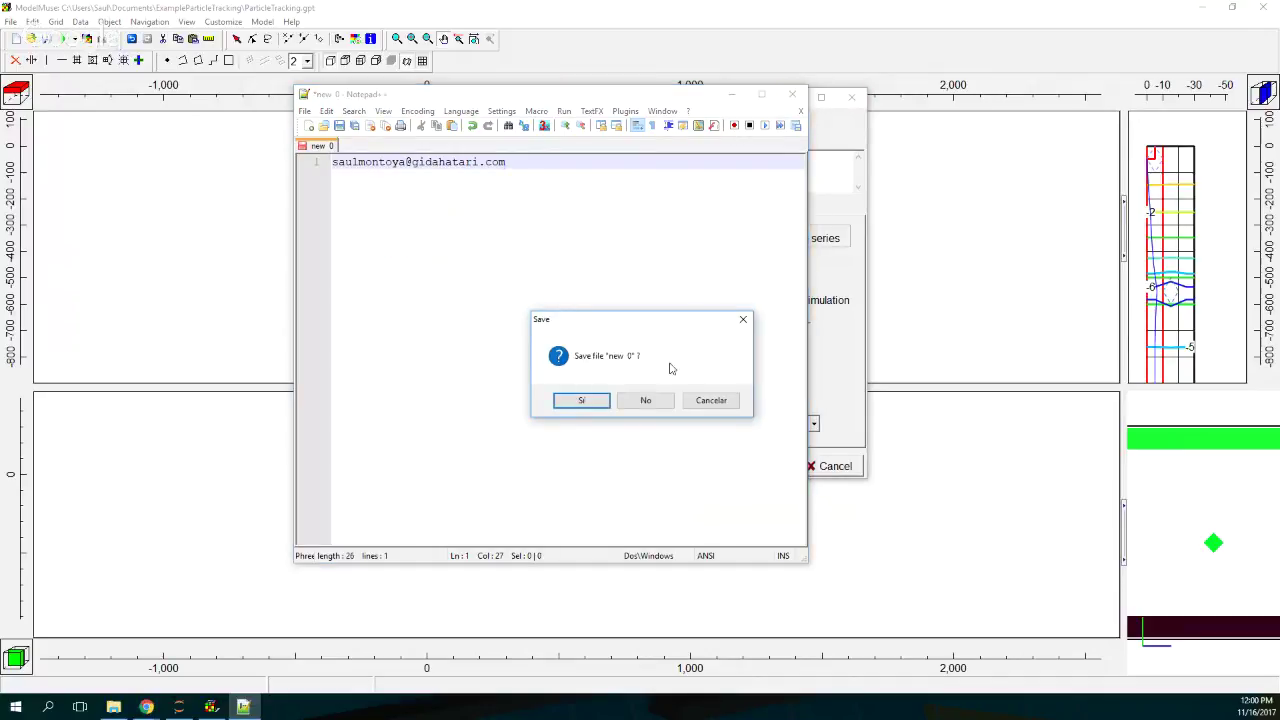
{"action": "left_click", "coordinate": [645, 400]}
Step: Set the MODPATH version 6 StopOption to stop at termination points and apply the package settings
{"action": "left_click", "coordinate": [645, 400]}
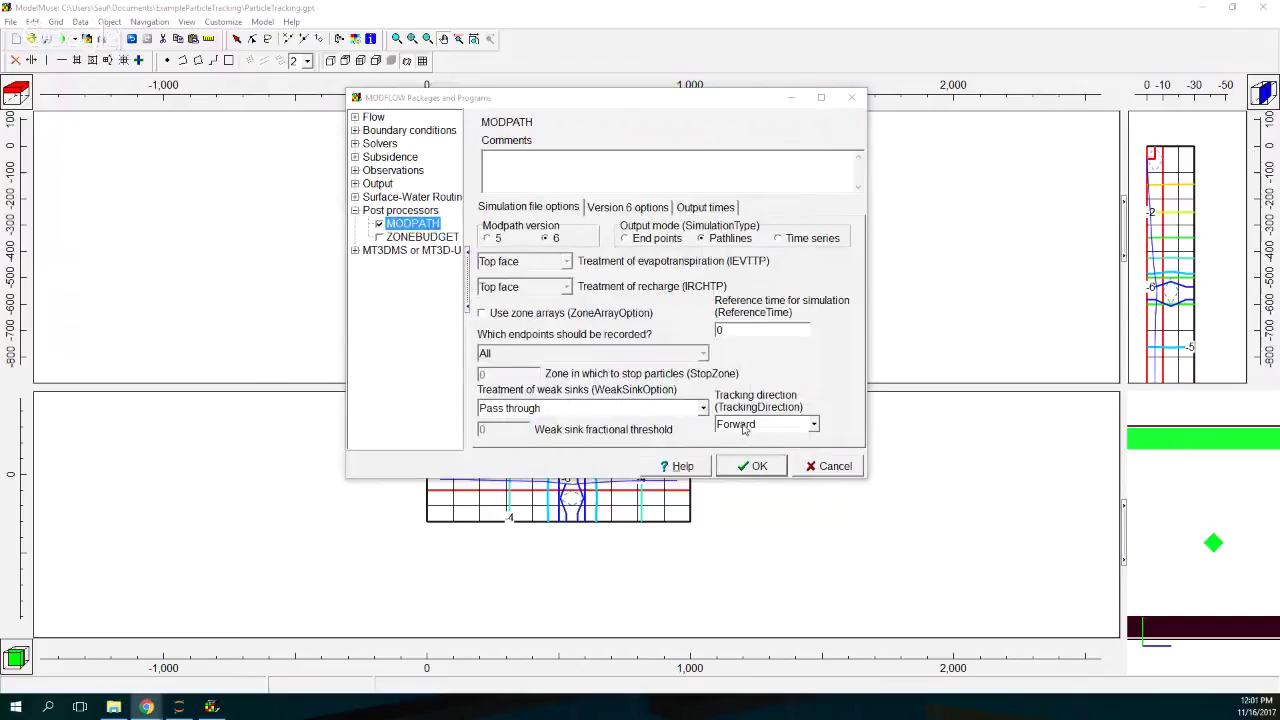
{"action": "left_click", "coordinate": [650, 208]}
{"action": "left_click", "coordinate": [541, 283]}
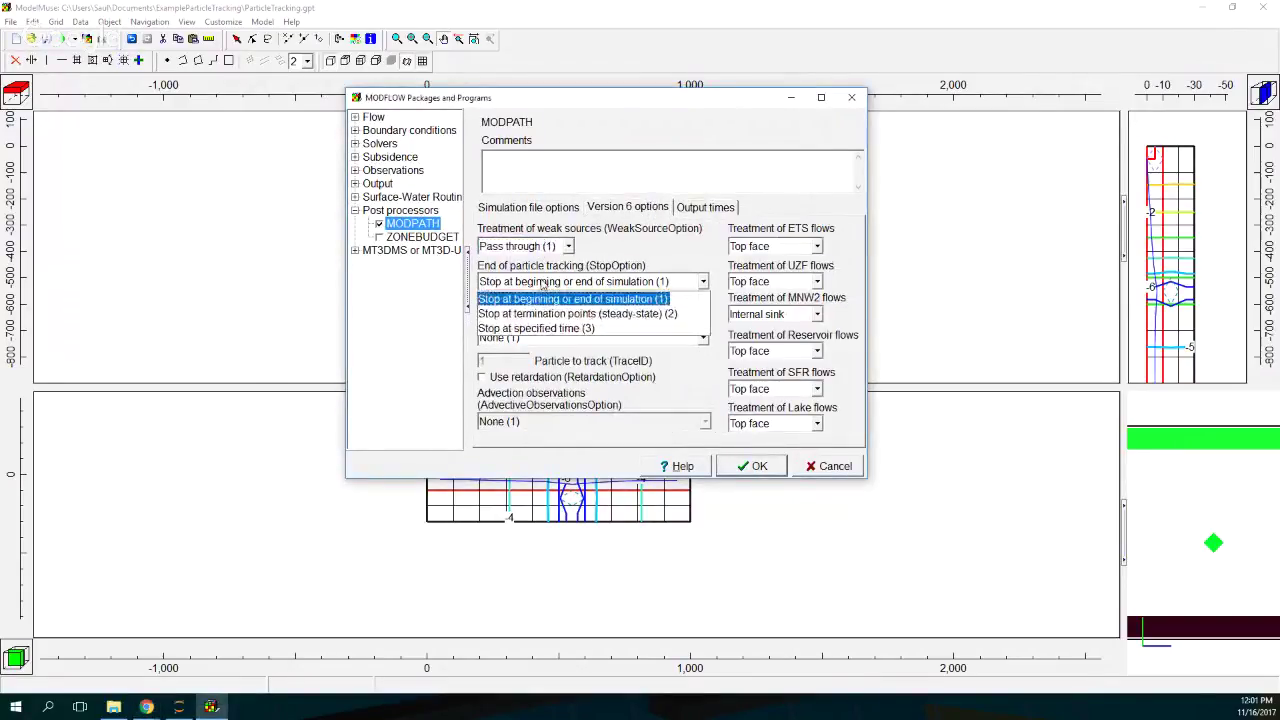
{"action": "left_click", "coordinate": [542, 311]}
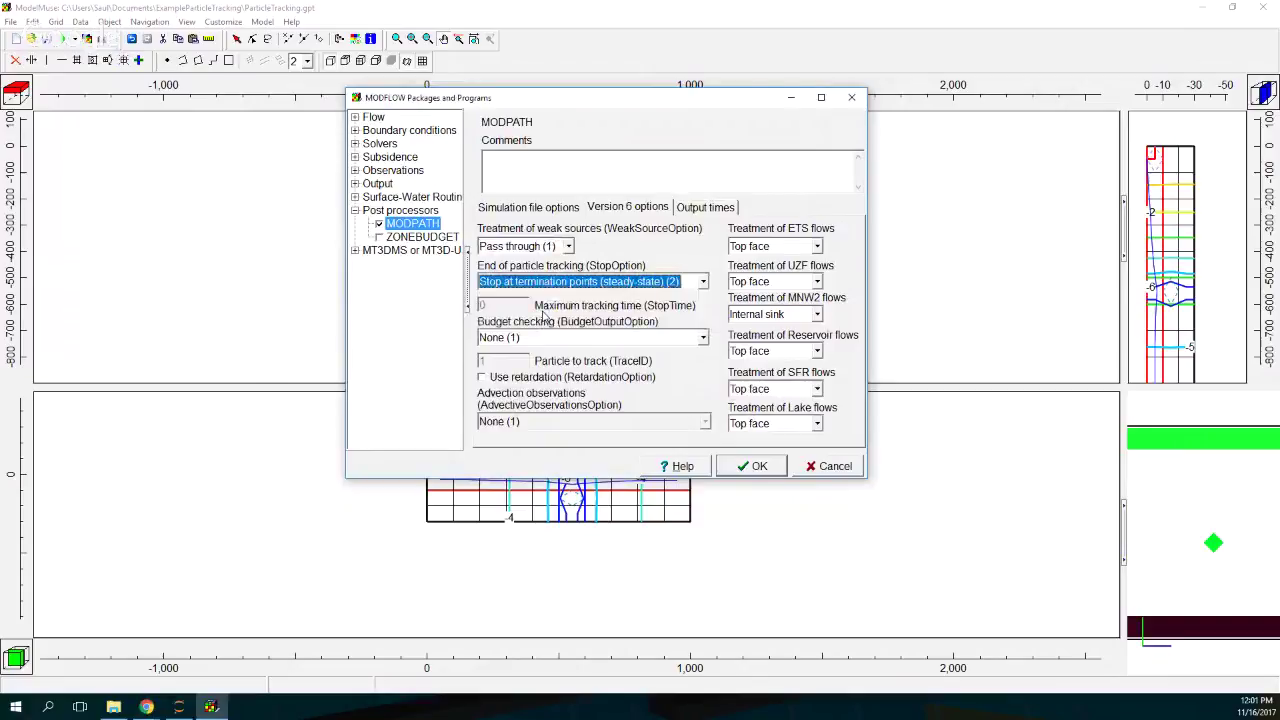
{"action": "left_click", "coordinate": [555, 208]}
{"action": "left_click", "coordinate": [632, 208]}
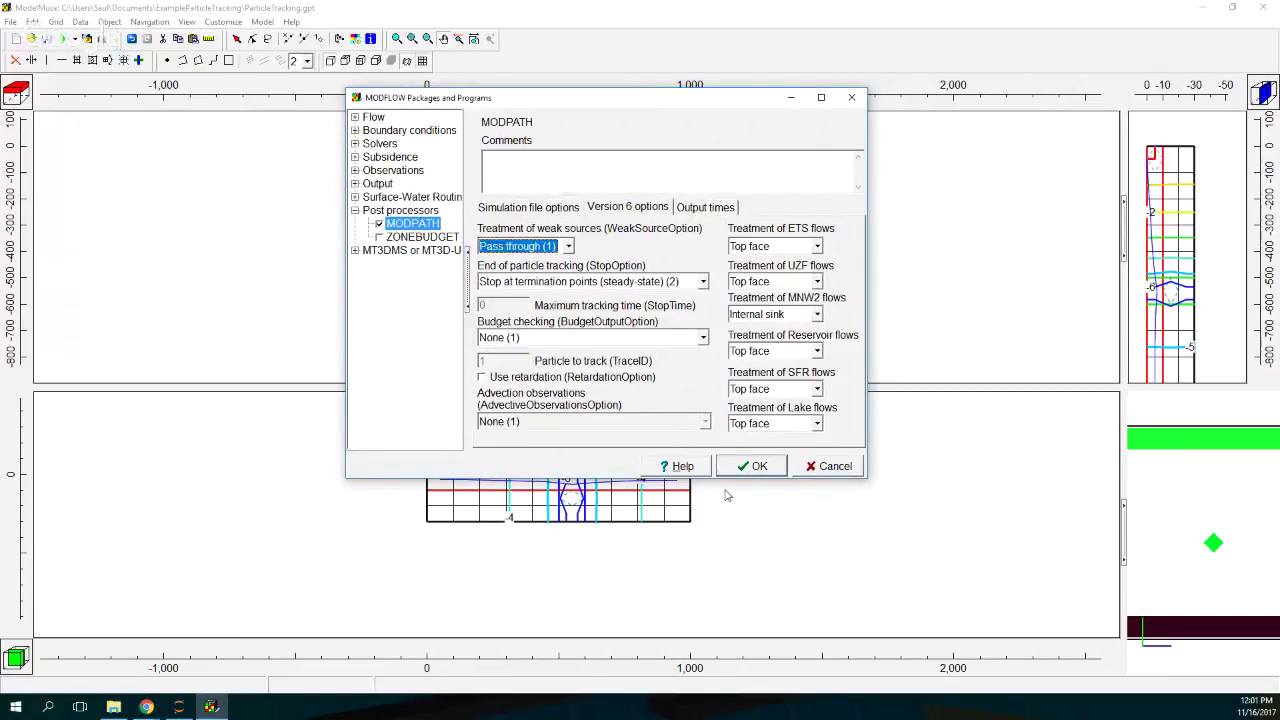
{"action": "left_click", "coordinate": [758, 468]}
Step: Read the MODFLOW warning about the wrong head output file type, then close the warnings
{"action": "left_click", "coordinate": [490, 287]}
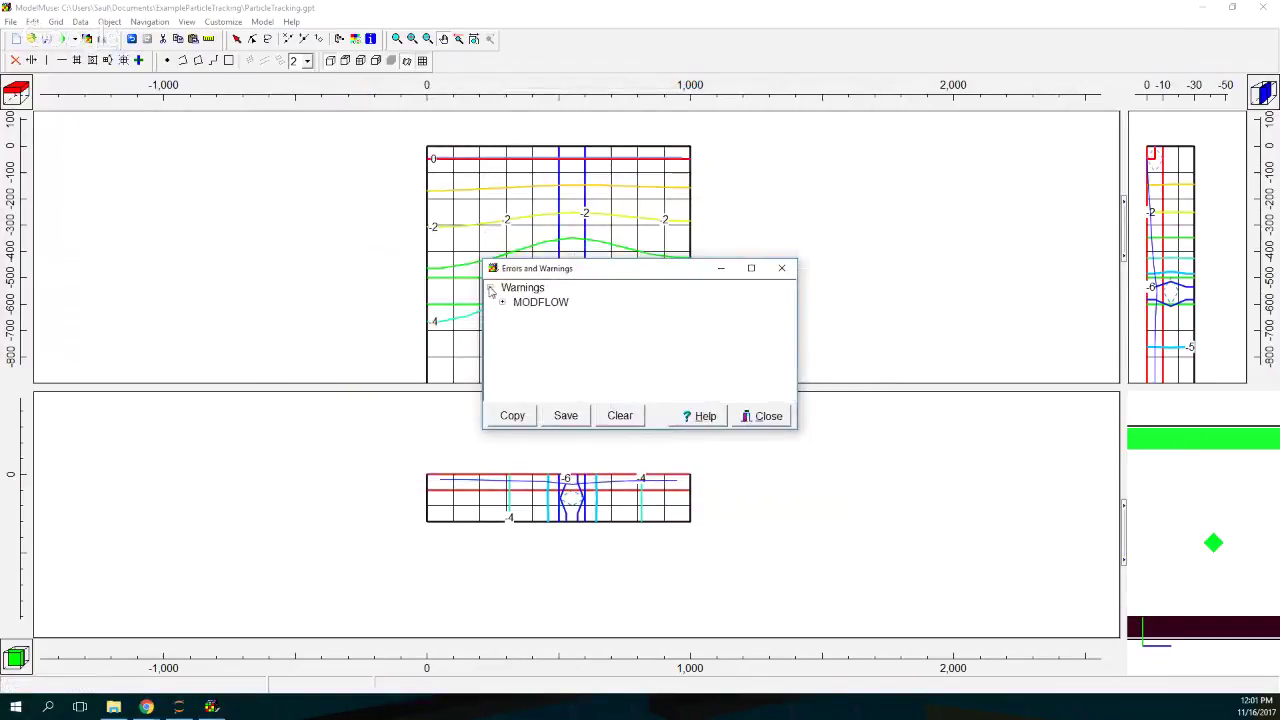
{"action": "left_click", "coordinate": [502, 302]}
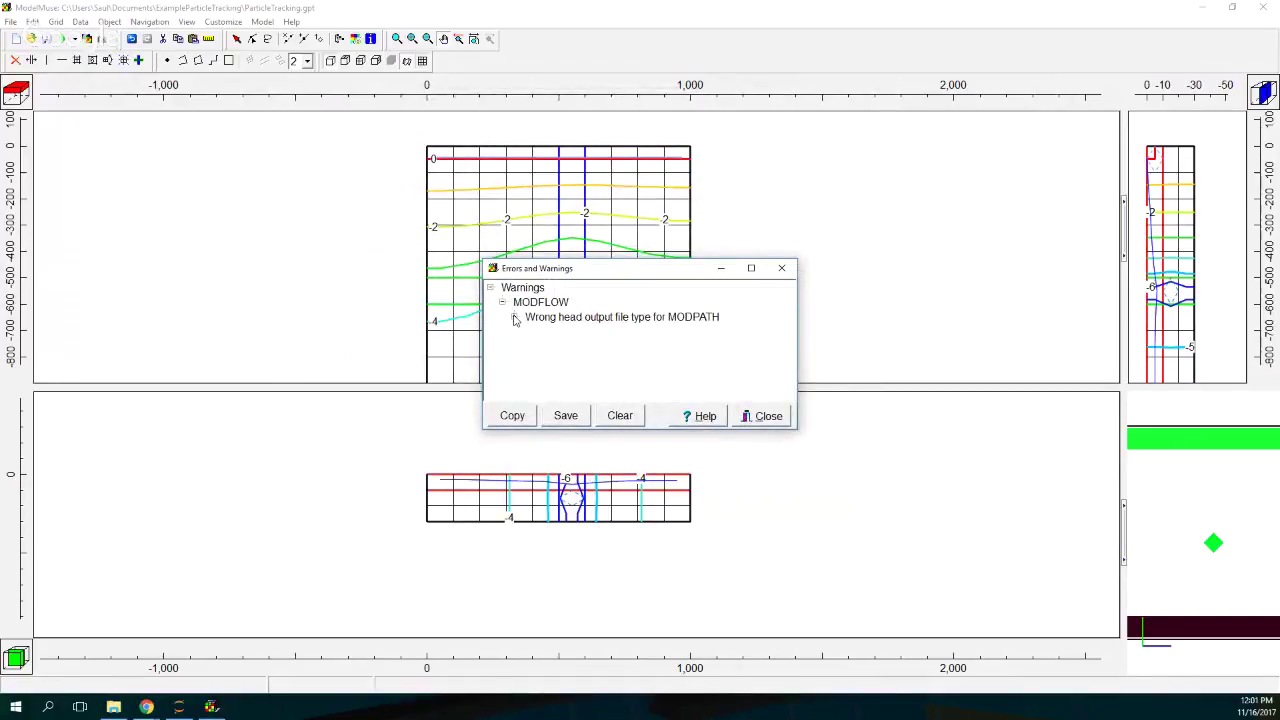
{"action": "left_click", "coordinate": [514, 317]}
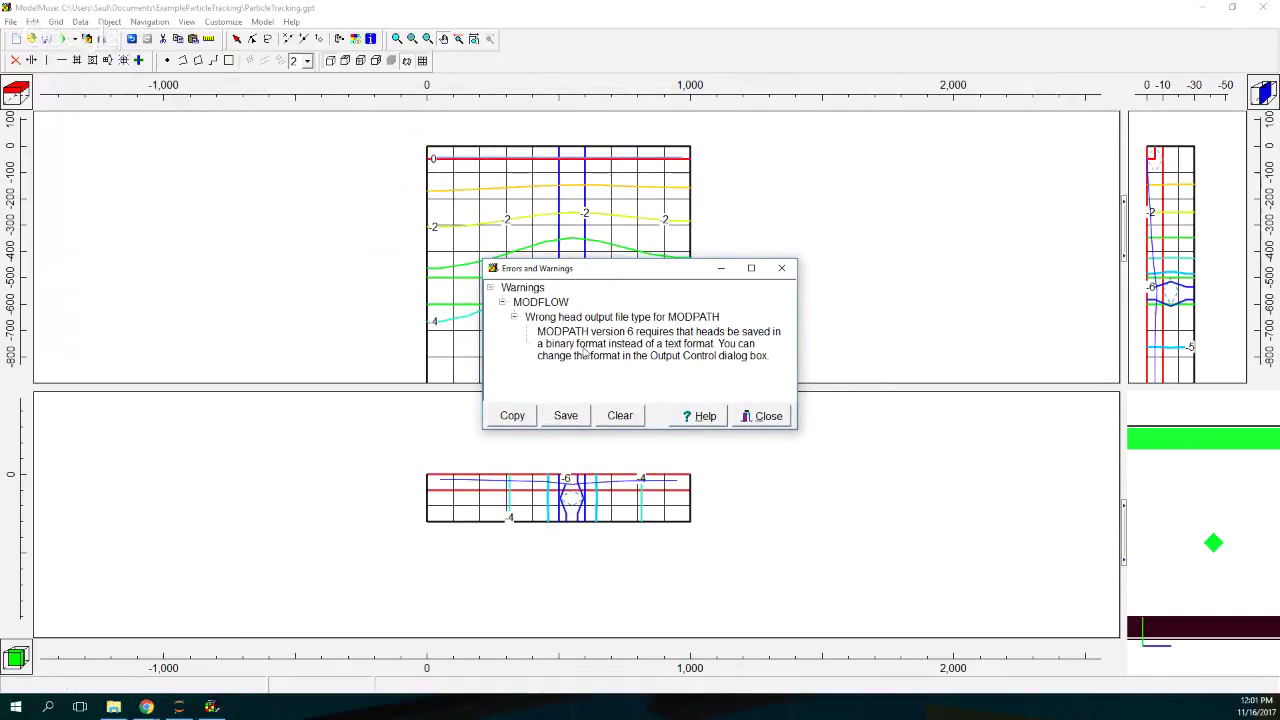
{"action": "left_click", "coordinate": [781, 268]}
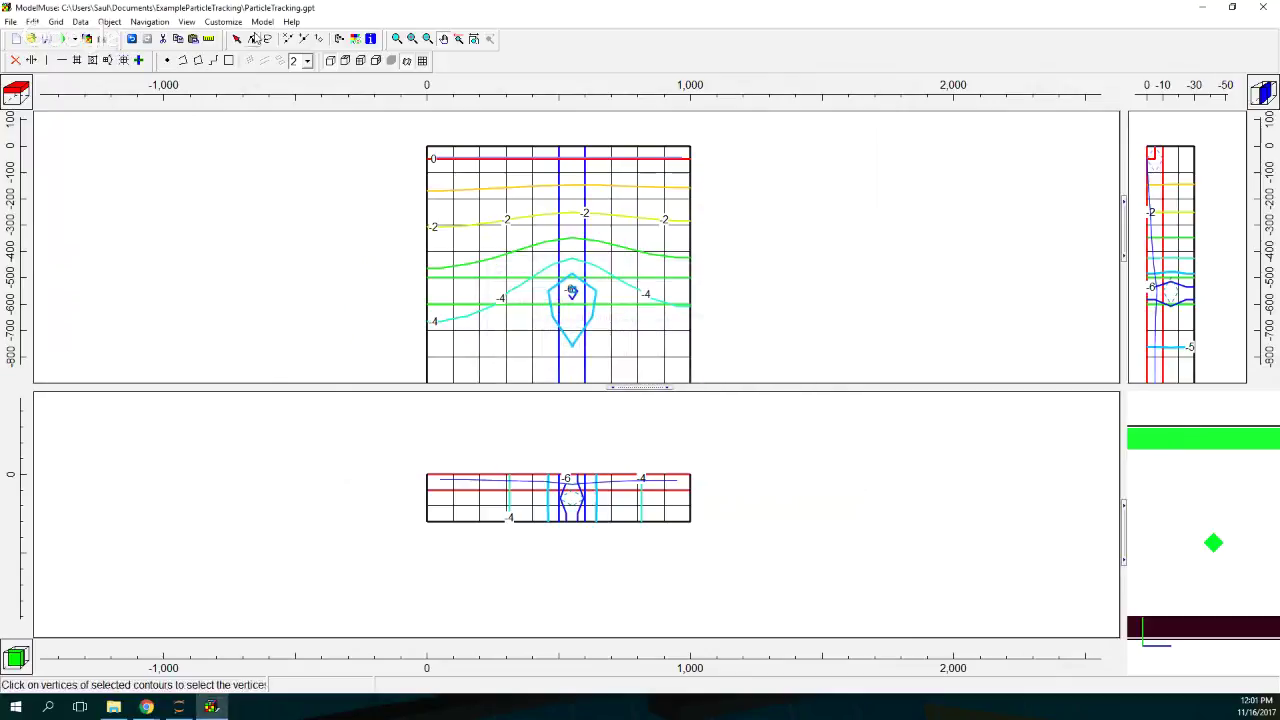
Step: Set the head external file type to Binary in MODFLOW Output Control
{"action": "left_click", "coordinate": [262, 21]}
{"action": "left_click", "coordinate": [346, 250]}
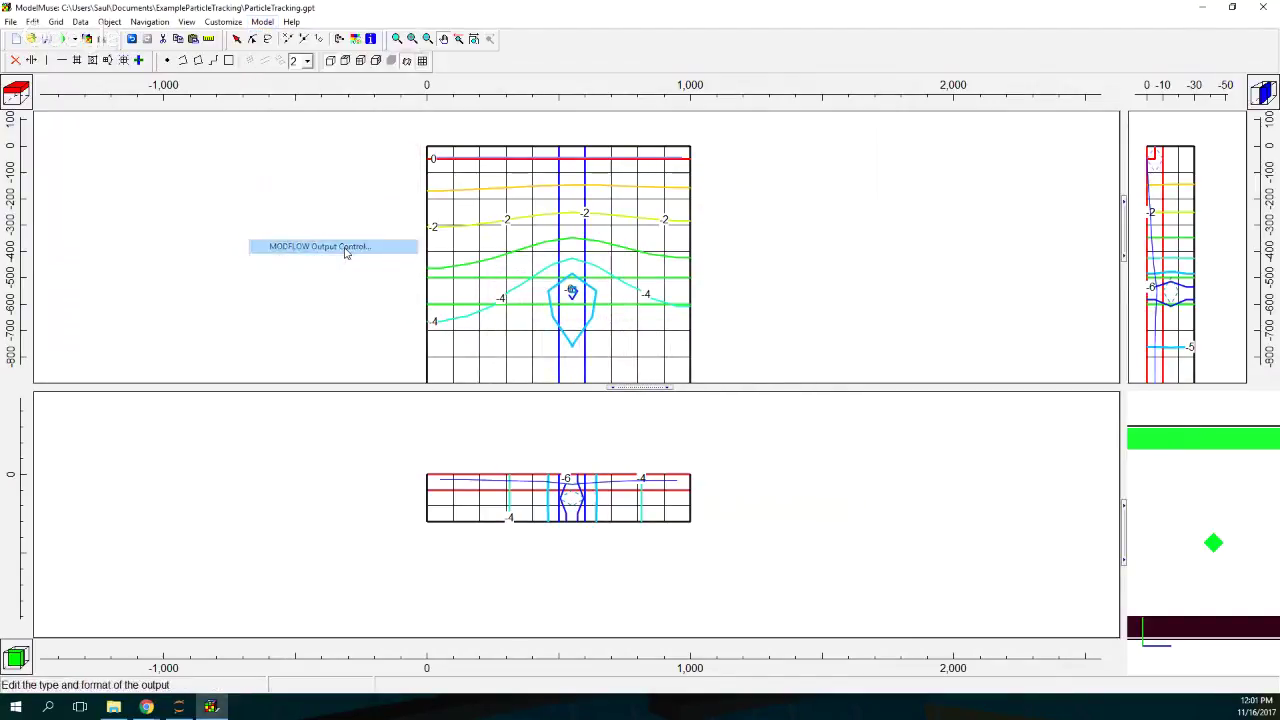
{"action": "left_click", "coordinate": [467, 241]}
{"action": "left_click", "coordinate": [623, 278]}
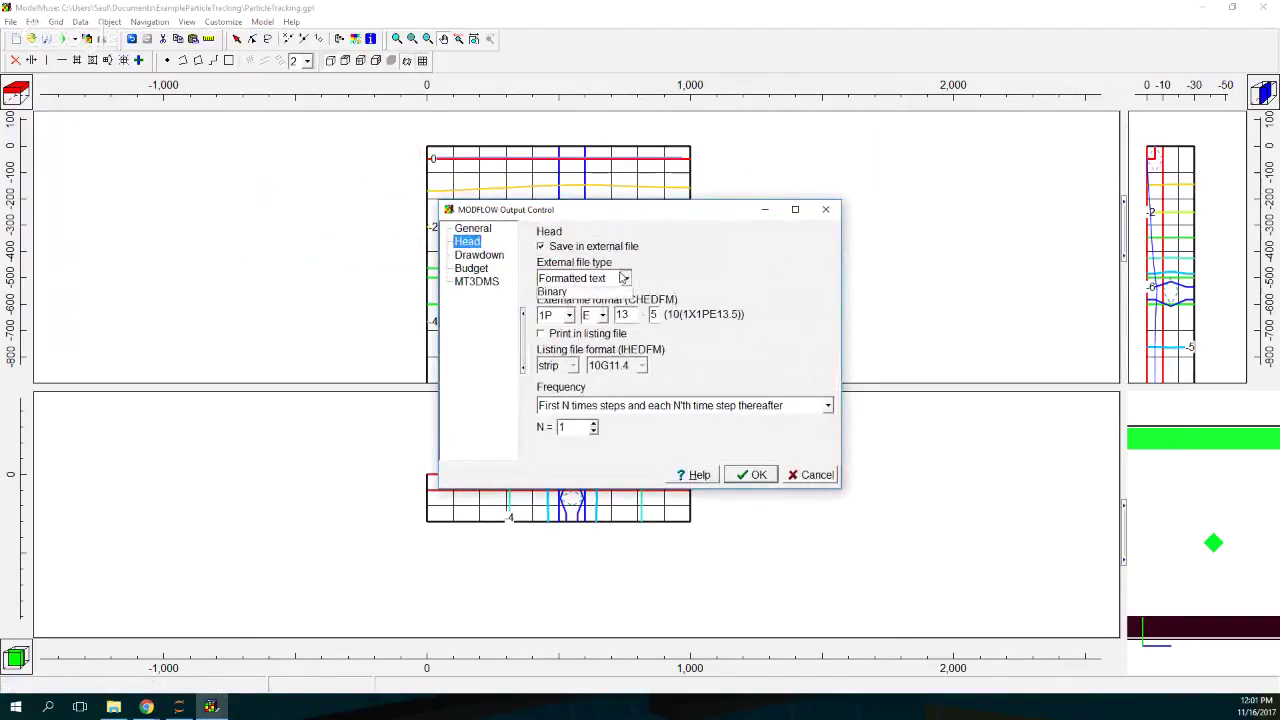
{"action": "left_click", "coordinate": [562, 313]}
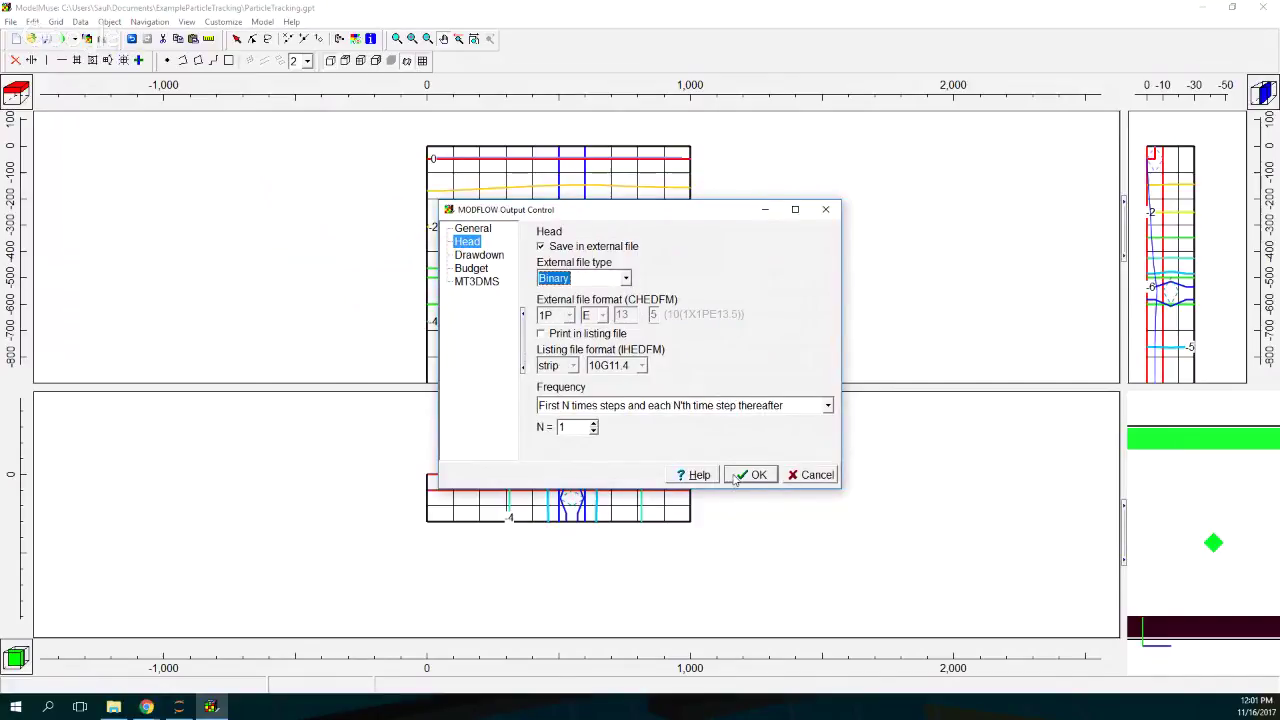
{"action": "left_click", "coordinate": [750, 475]}
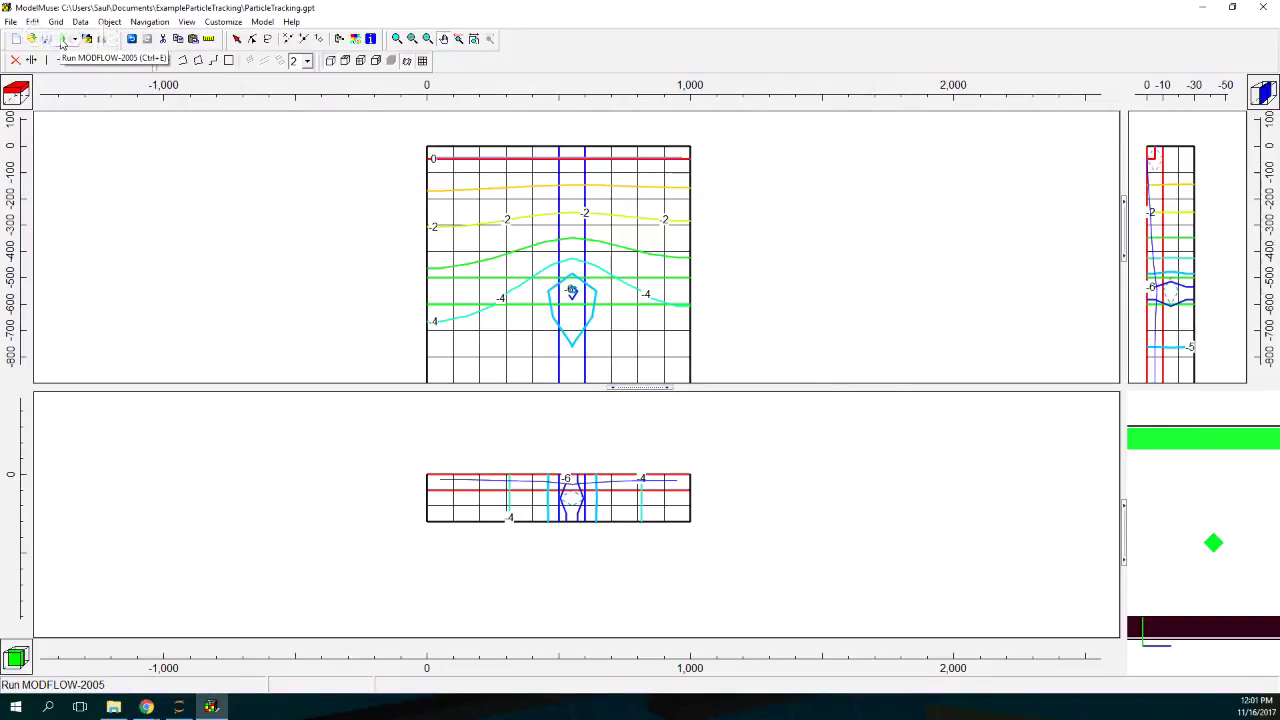
Step: Run MODFLOW-2005, overwriting ParticleTracking.nam and continuing past the version warning
{"action": "left_click", "coordinate": [62, 40]}
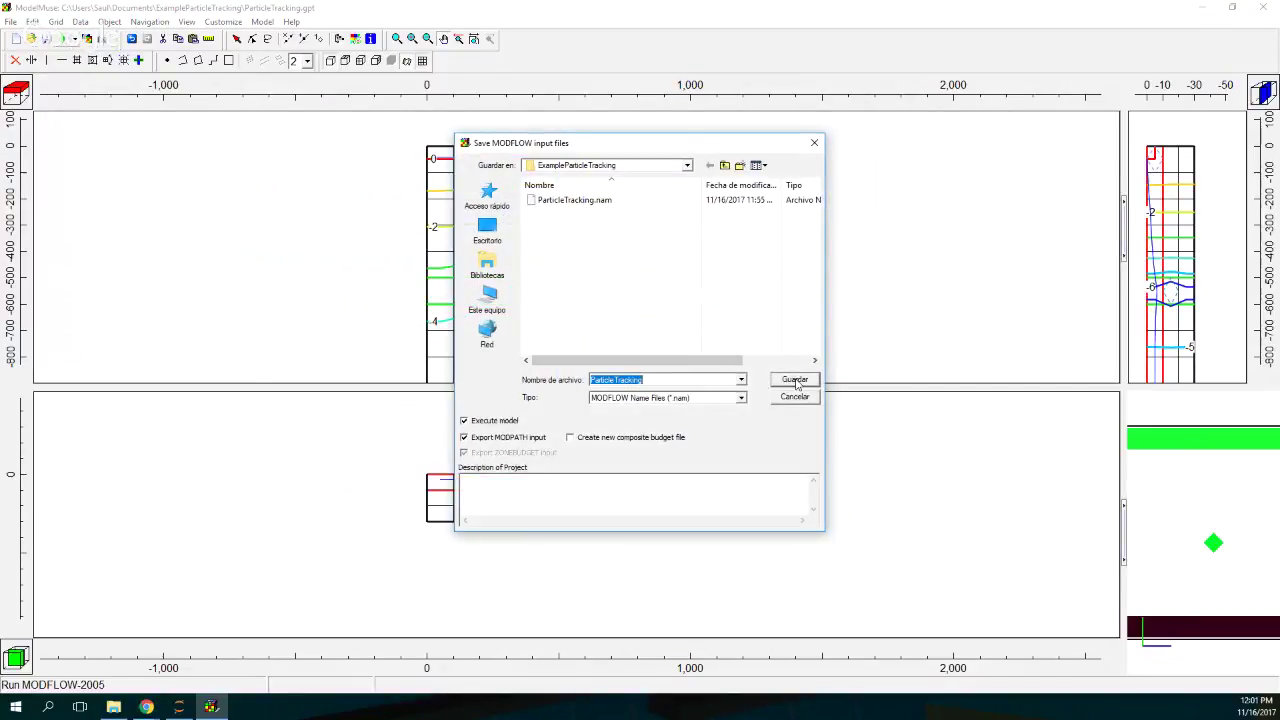
{"action": "left_click", "coordinate": [795, 380]}
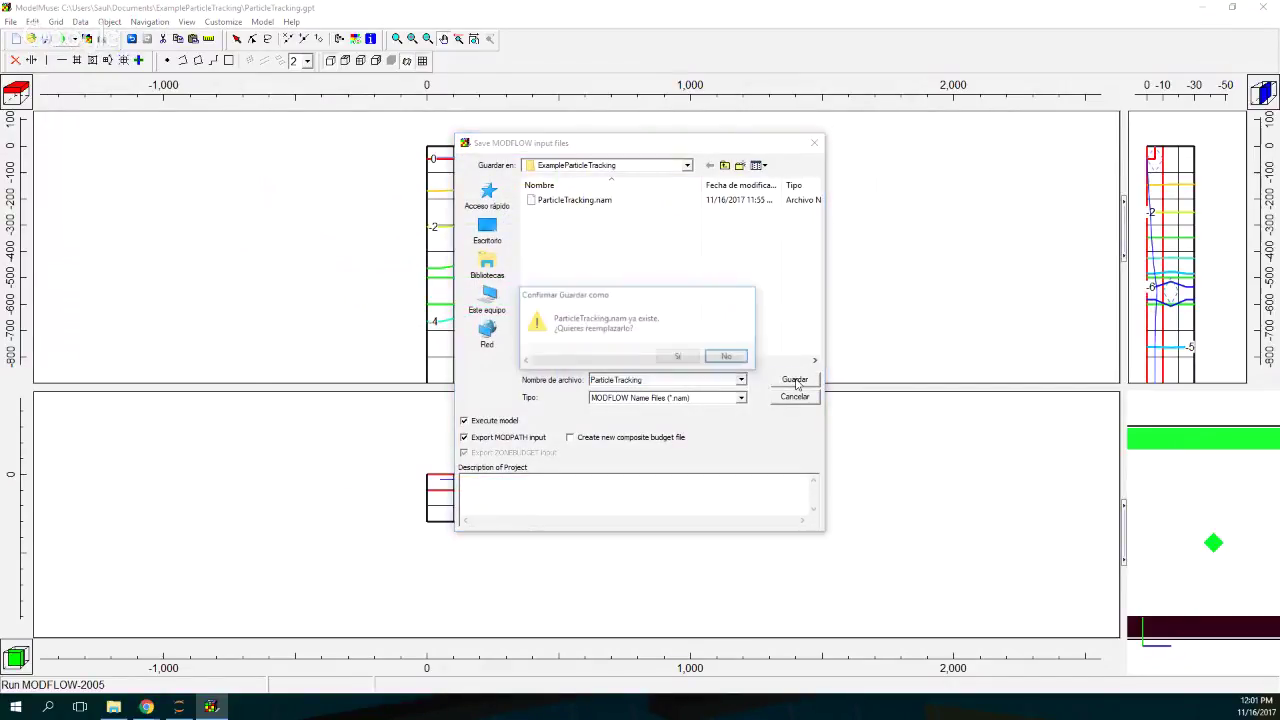
{"action": "left_click", "coordinate": [729, 357]}
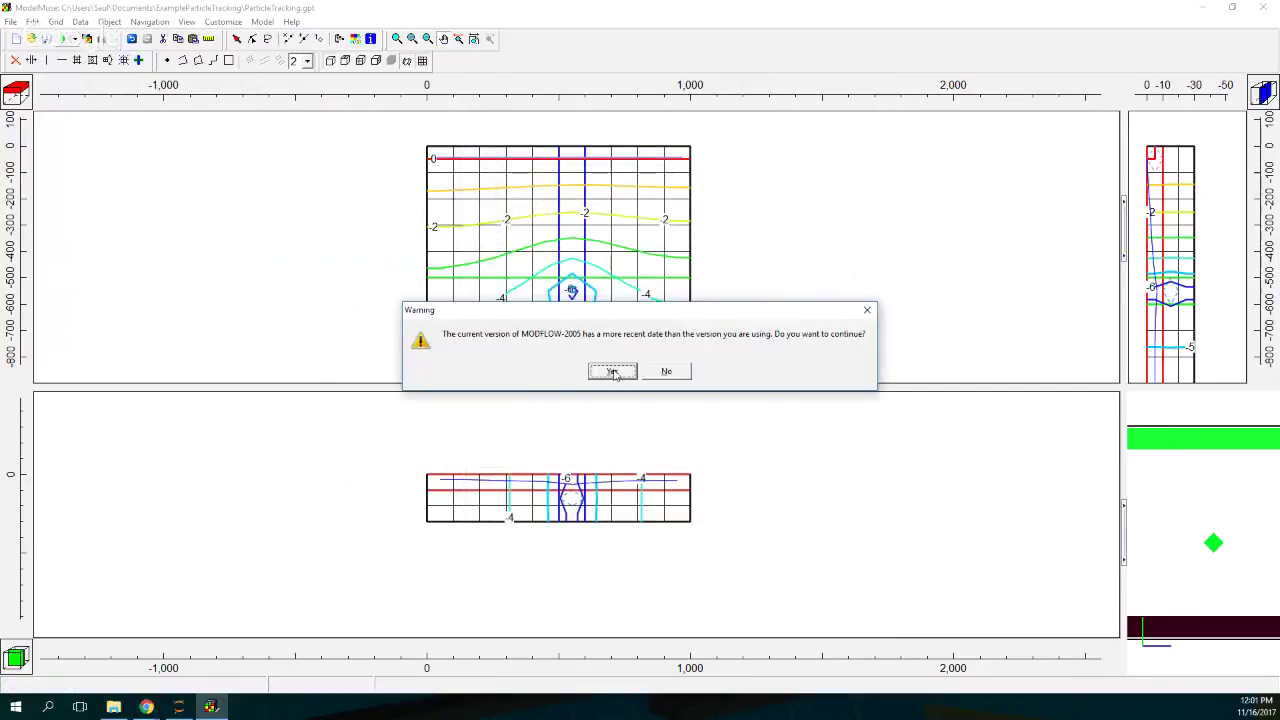
{"action": "left_click", "coordinate": [614, 371]}
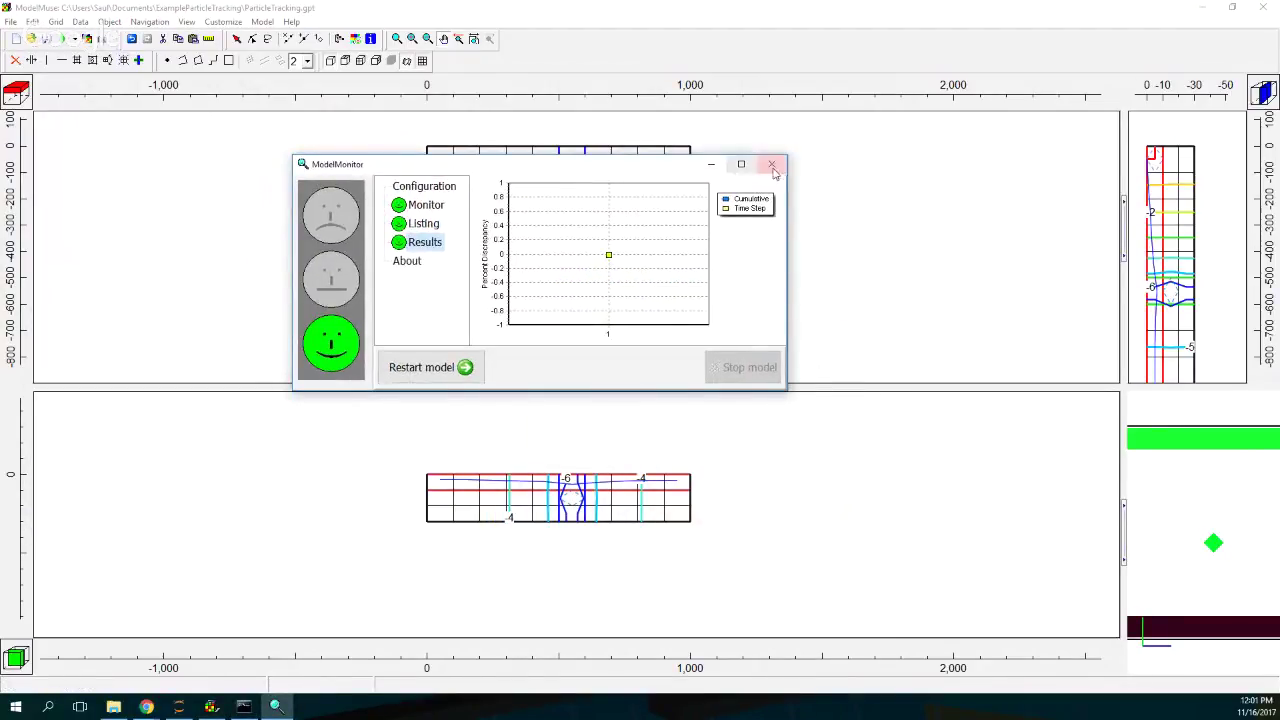
Step: Close the model monitor and the run listing file after the successful run
{"action": "left_click", "coordinate": [773, 166]}
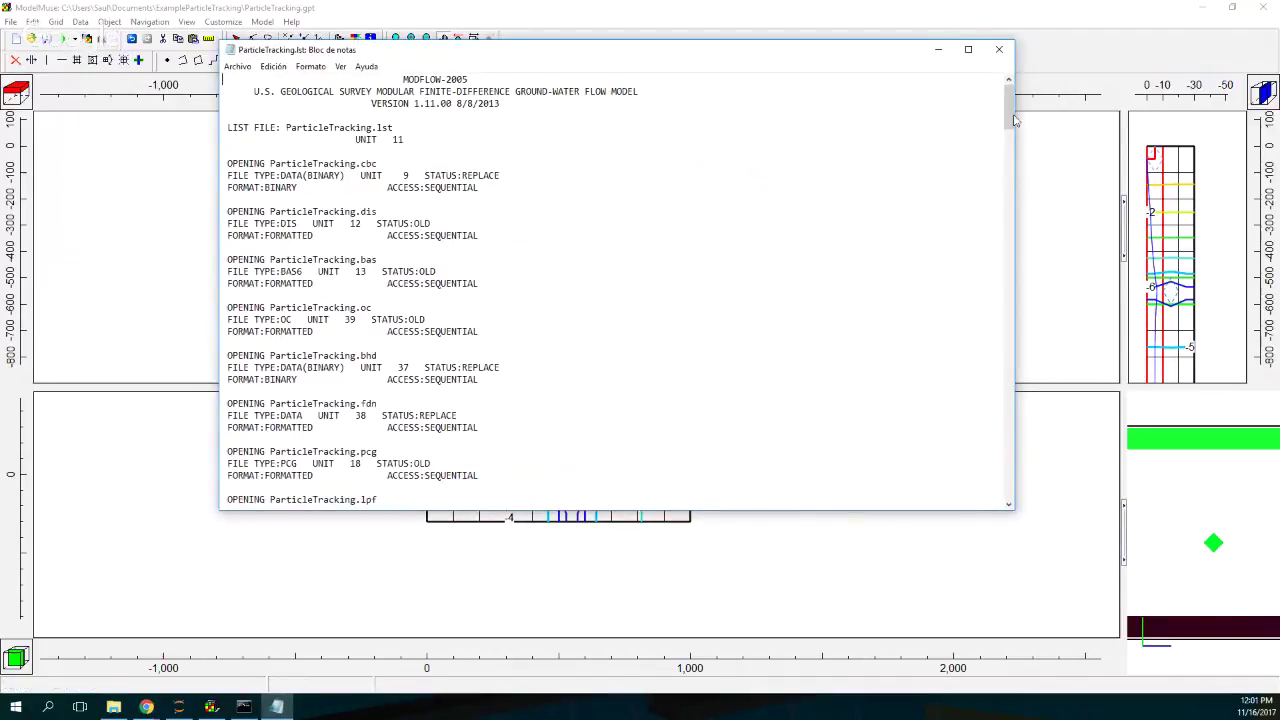
{"action": "left_click_drag", "start_coordinate": [1013, 120], "coordinate": [975, 490]}
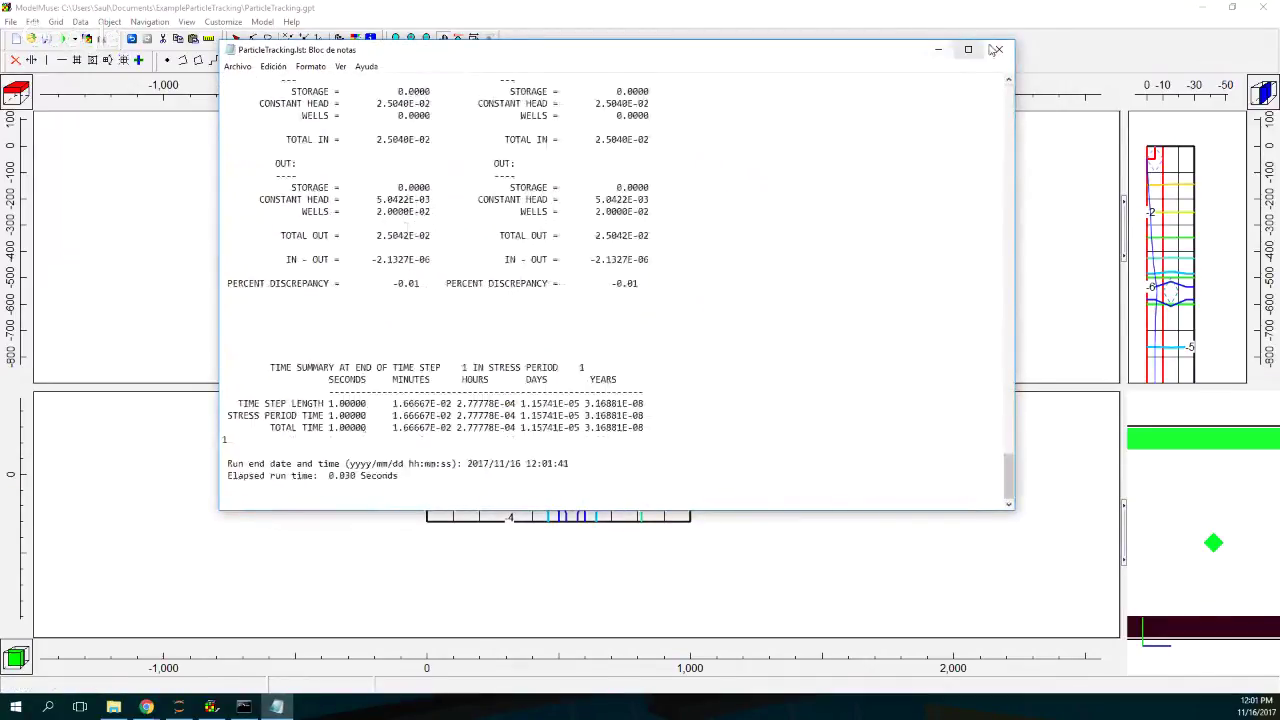
{"action": "left_click", "coordinate": [996, 50]}
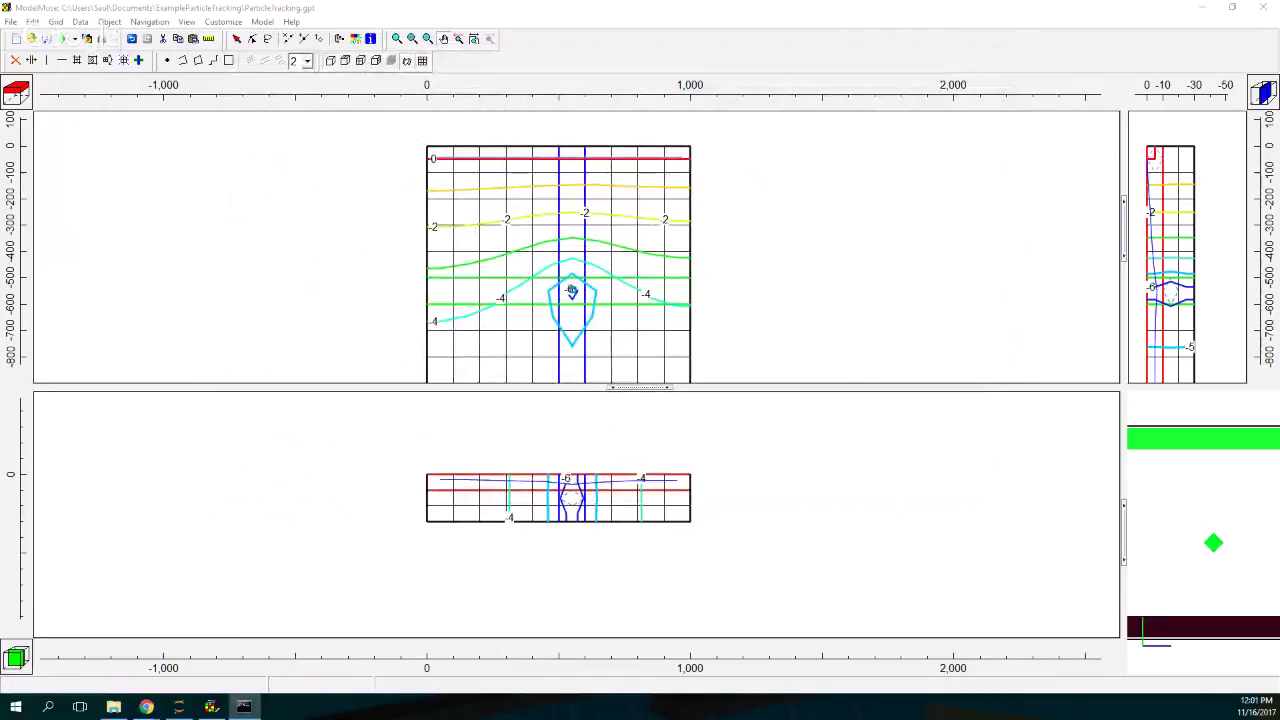
{"action": "left_click", "coordinate": [87, 38]}
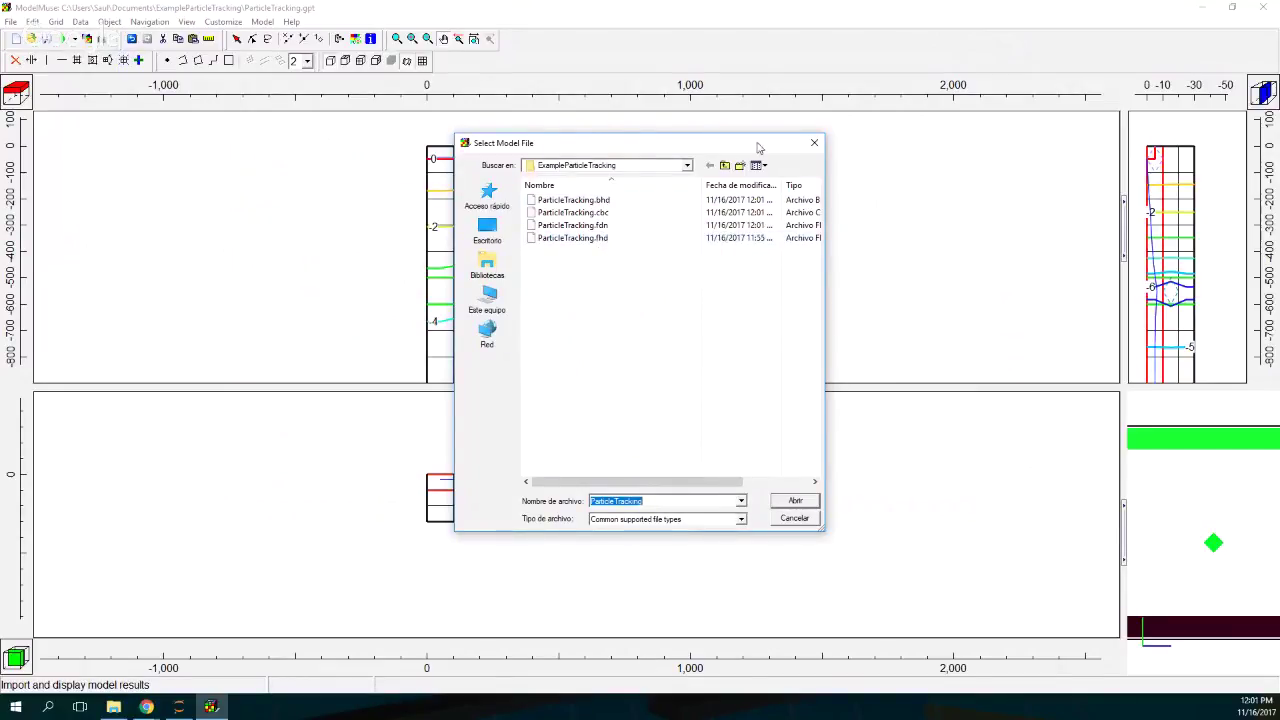
Step: Dismiss the model file picker and the export options list
{"action": "left_click", "coordinate": [814, 143]}
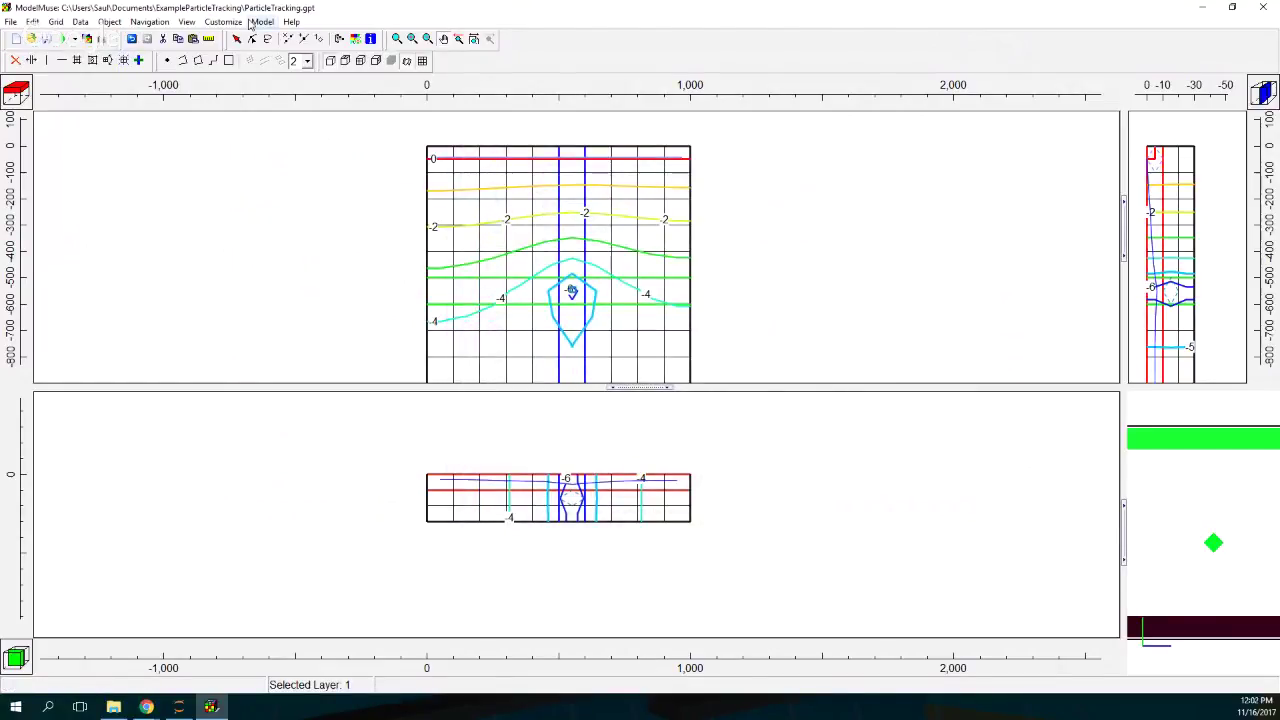
{"action": "left_click", "coordinate": [75, 41]}
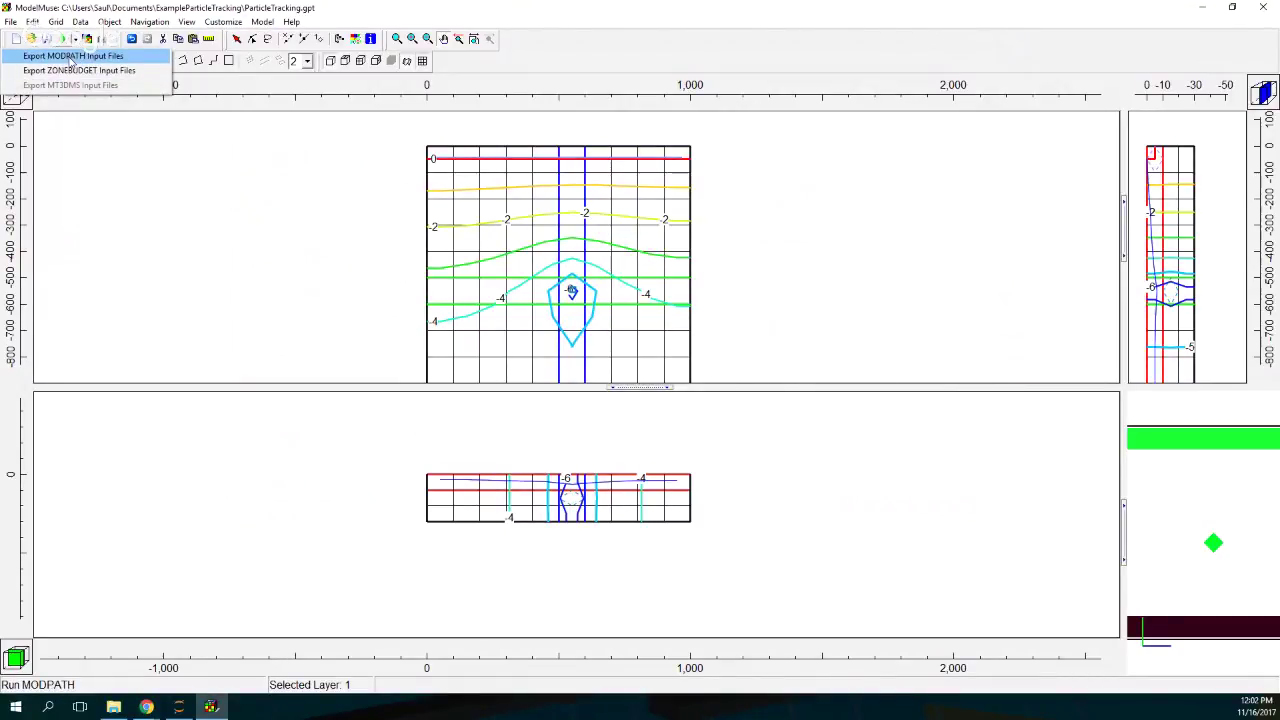
{"action": "left_click", "coordinate": [276, 207]}
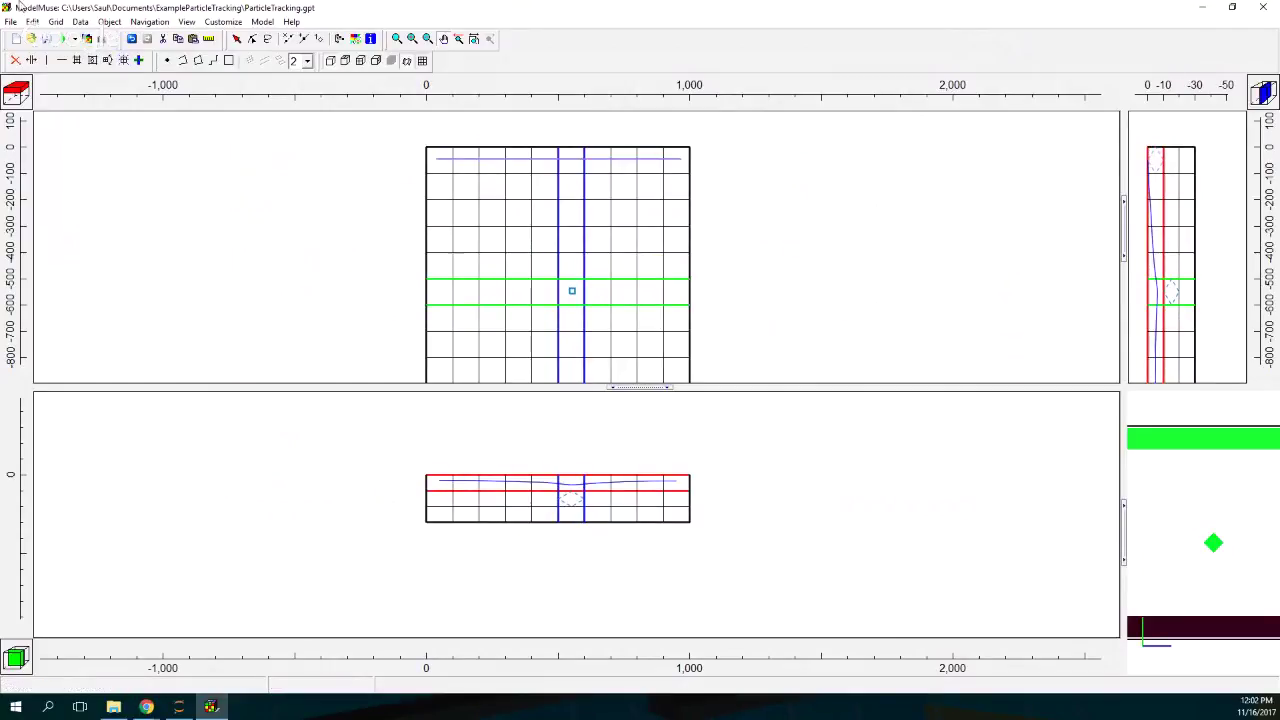
Step: Reimport ParticleTracking.fhd heads, updating the existing data sets, then select the CHD_North line
{"action": "left_click", "coordinate": [87, 39]}
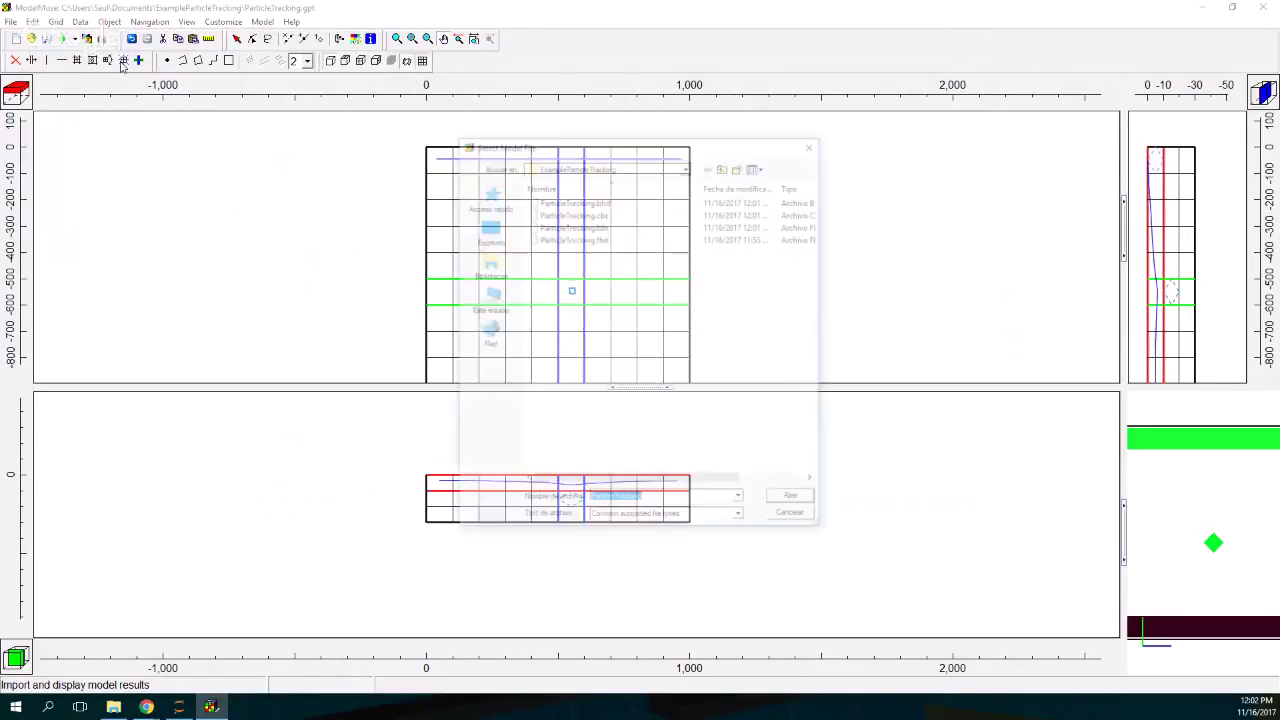
{"action": "double_click", "coordinate": [603, 240]}
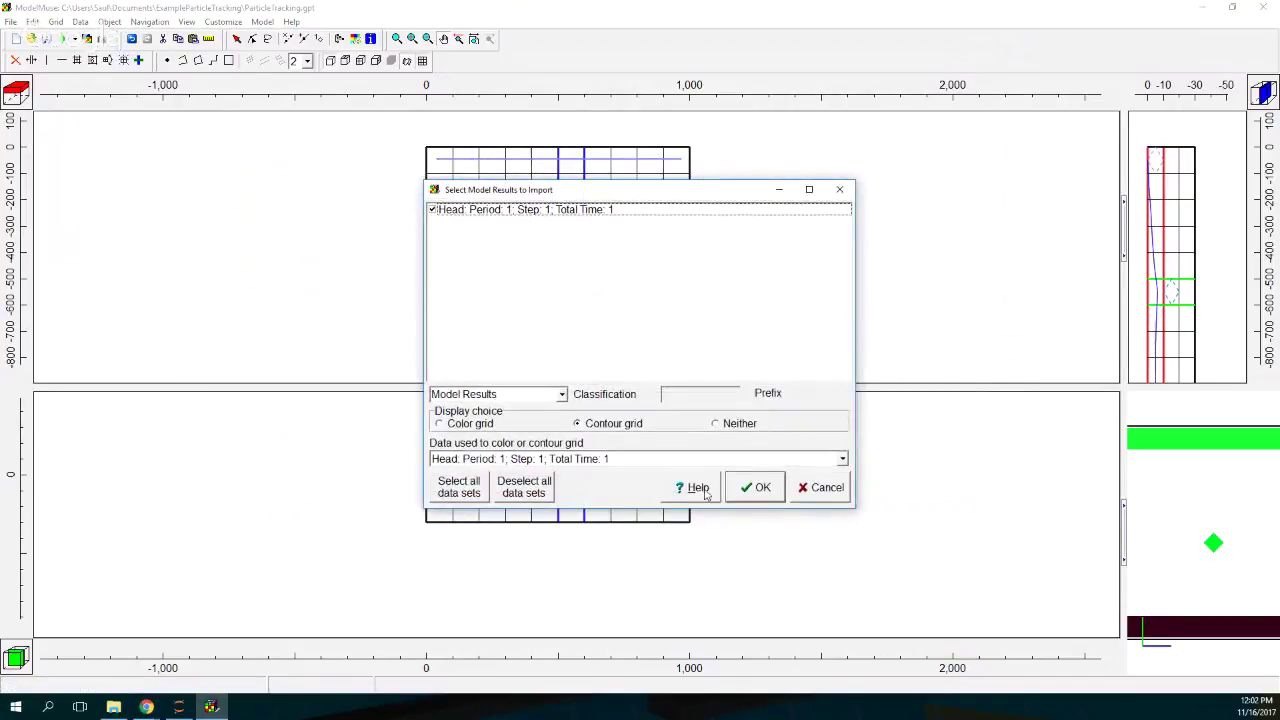
{"action": "left_click", "coordinate": [748, 488]}
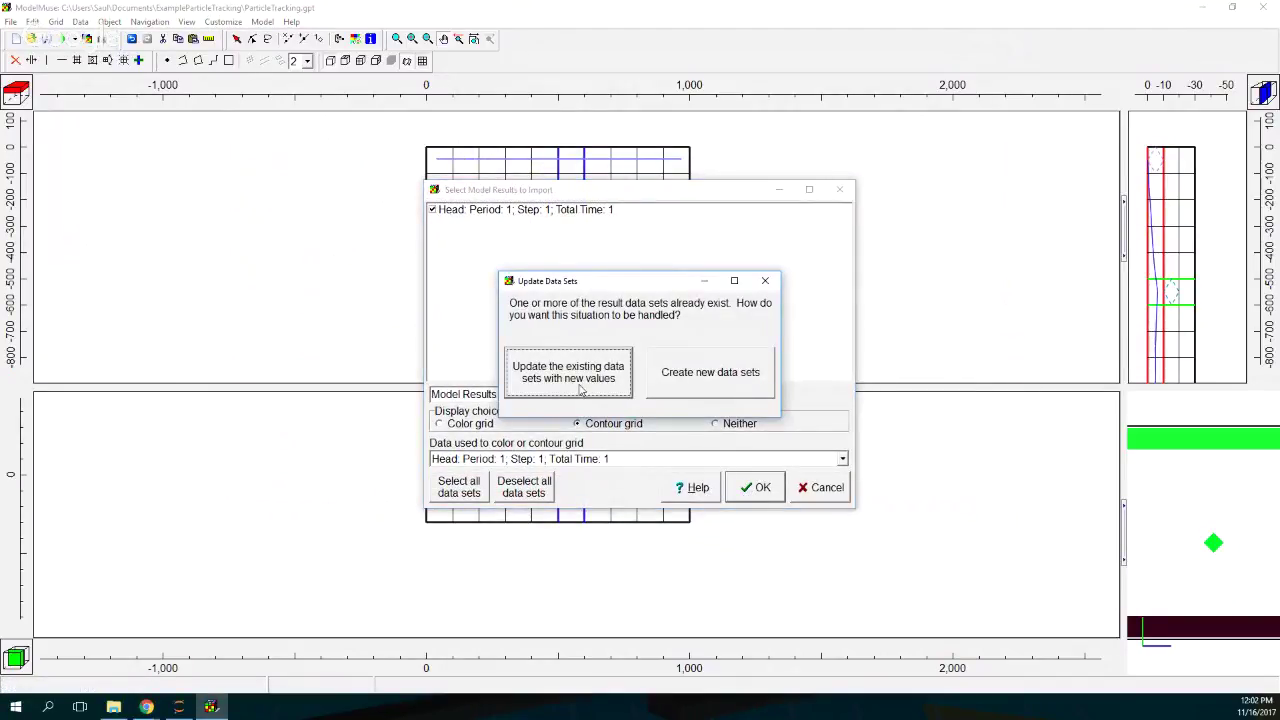
{"action": "key", "text": "Return"}
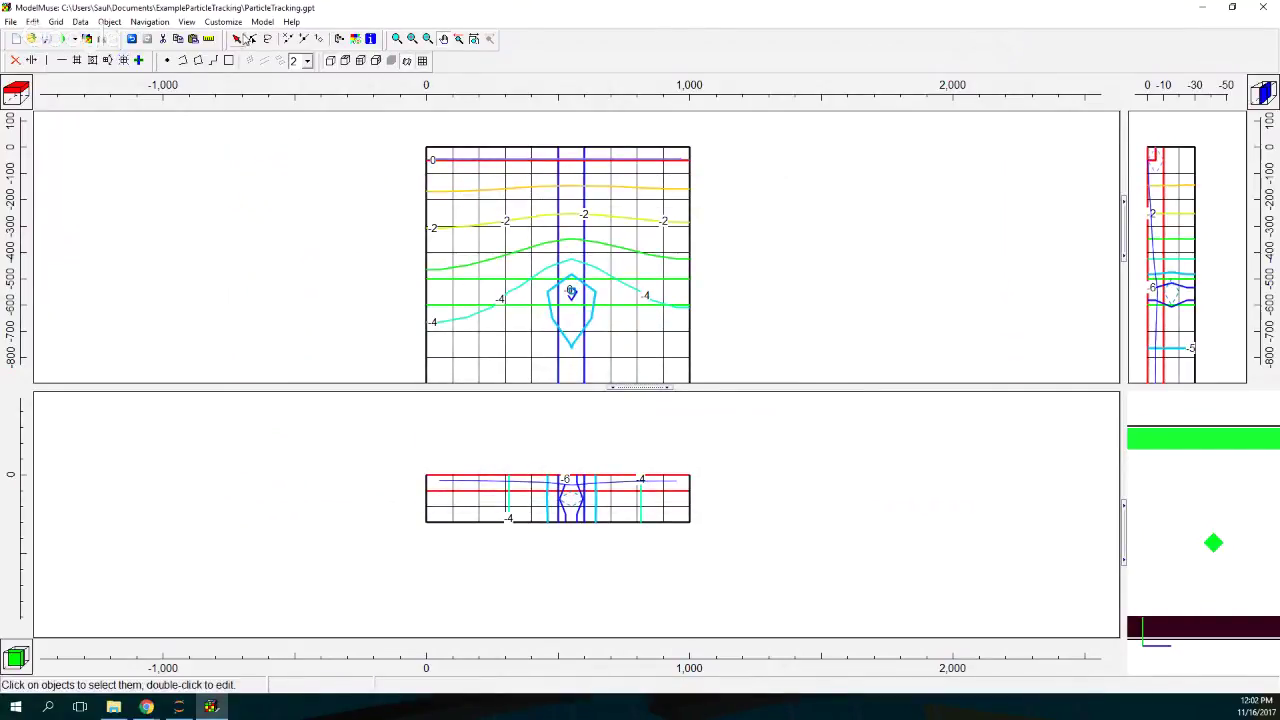
{"action": "left_click", "coordinate": [474, 162]}
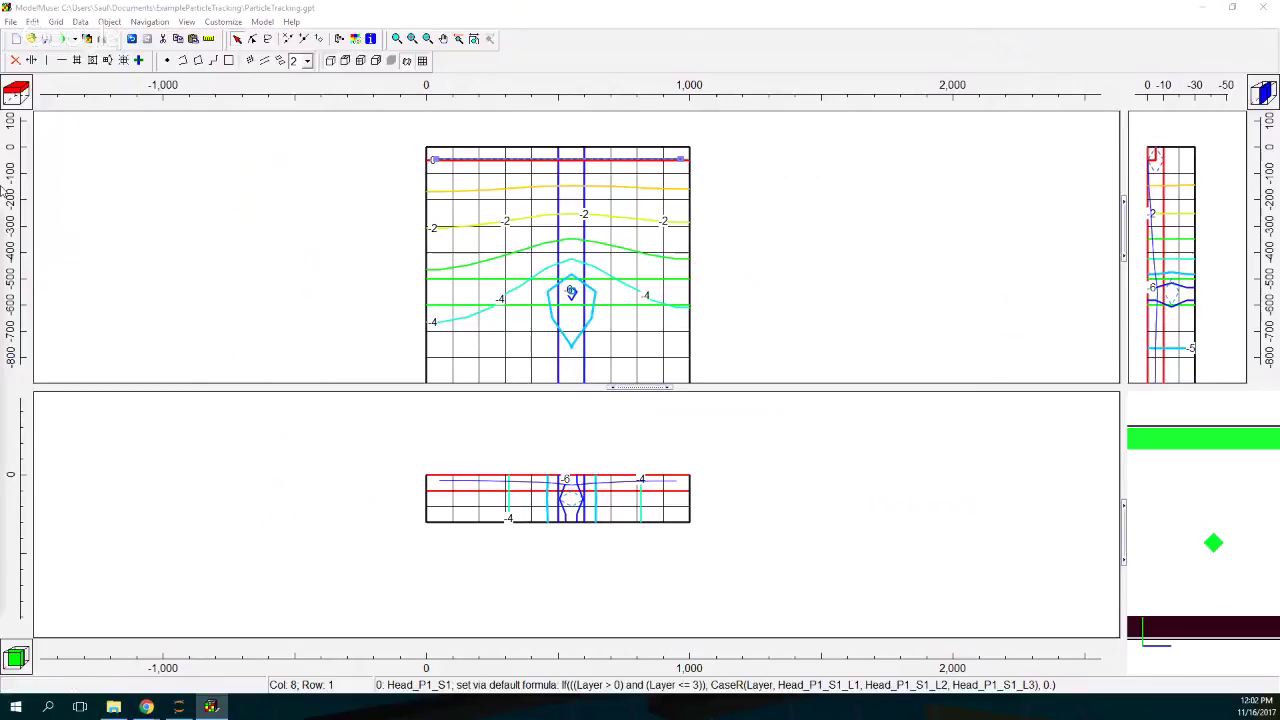
Step: Give CHD_North MODPATH initial particles on a sphere: 8 around, 5 layers, radius 0.40
{"action": "double_click", "coordinate": [510, 160]}
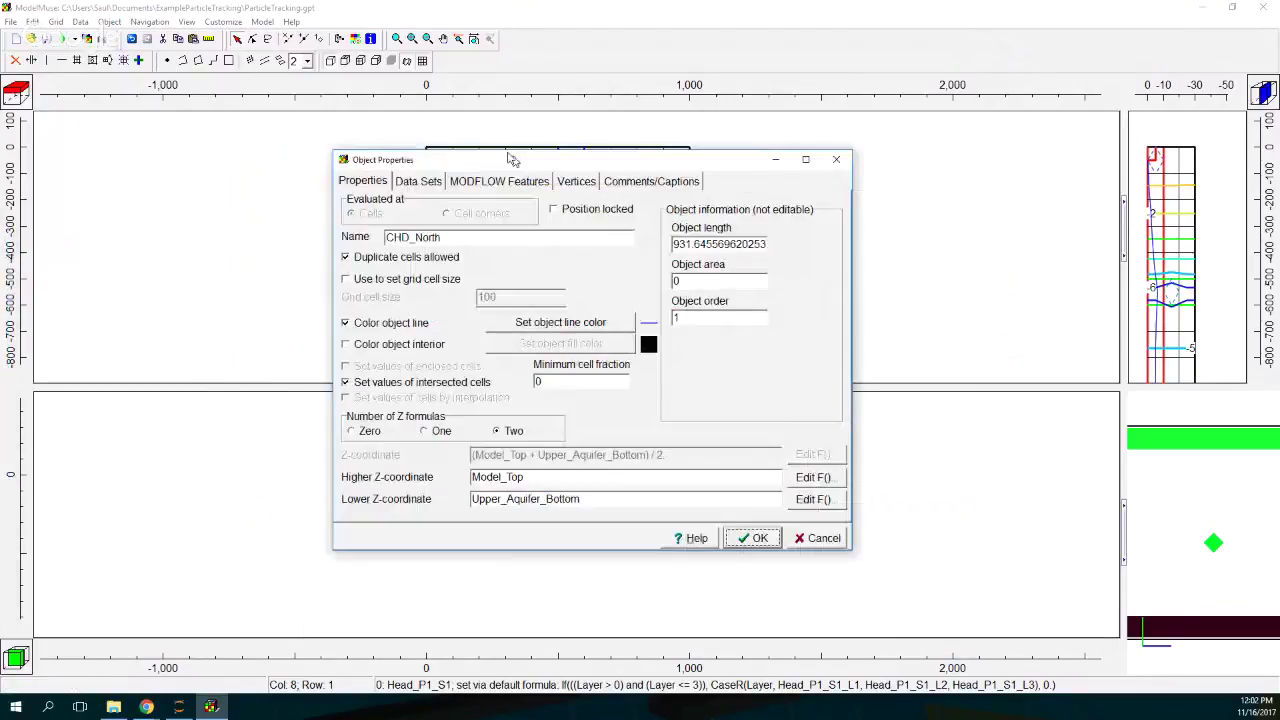
{"action": "left_click_drag", "start_coordinate": [510, 160], "coordinate": [480, 132]}
{"action": "left_click", "coordinate": [398, 157]}
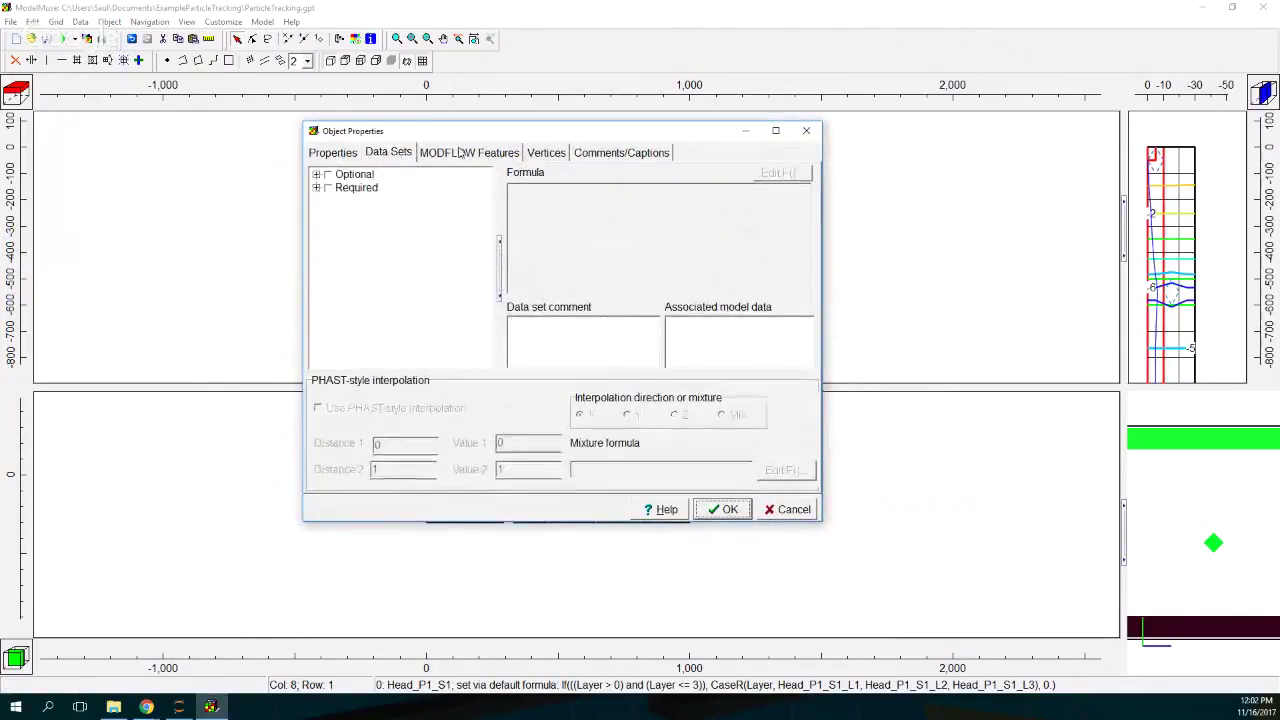
{"action": "key", "text": "ctrl+Tab"}
{"action": "left_click", "coordinate": [342, 200]}
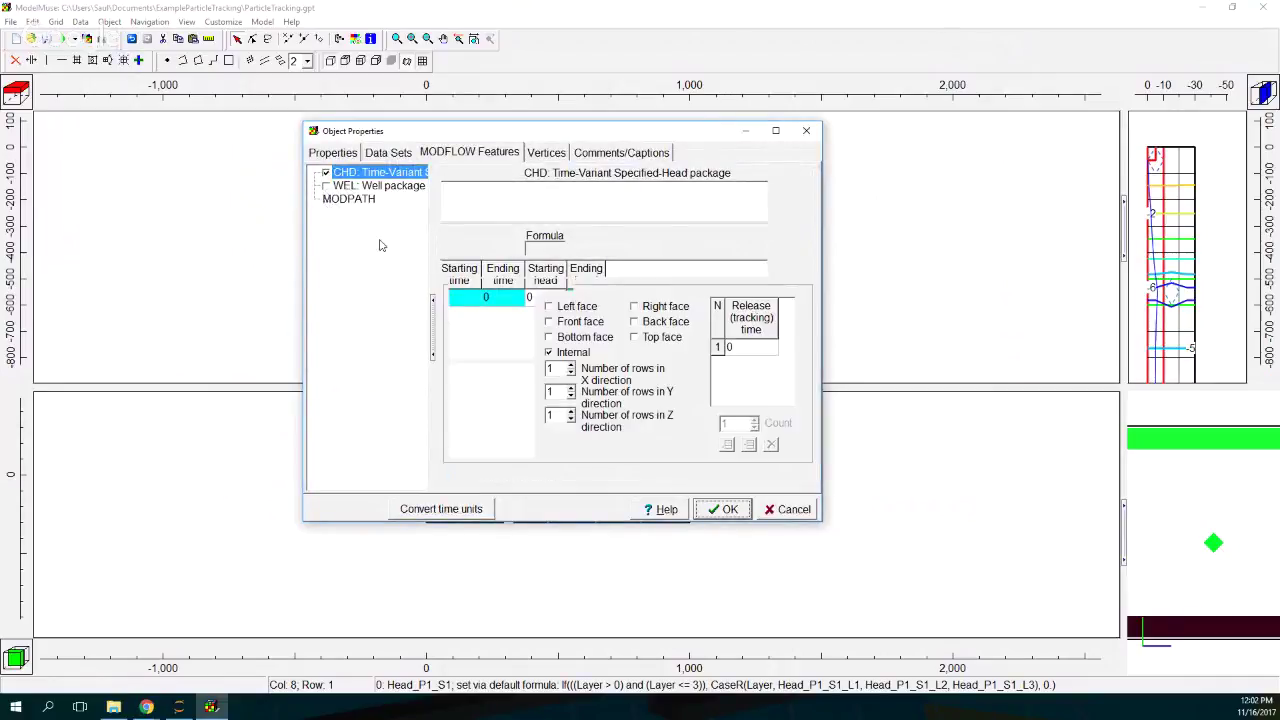
{"action": "left_click", "coordinate": [467, 286]}
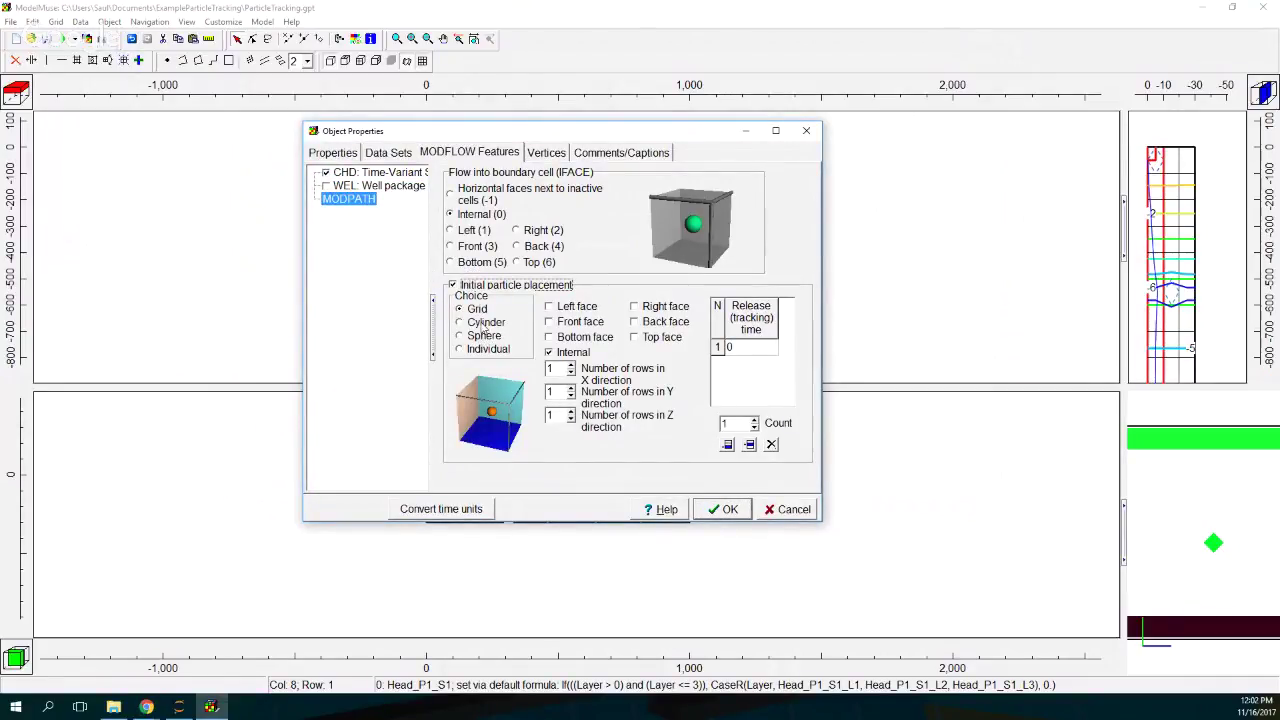
{"action": "left_click", "coordinate": [484, 323]}
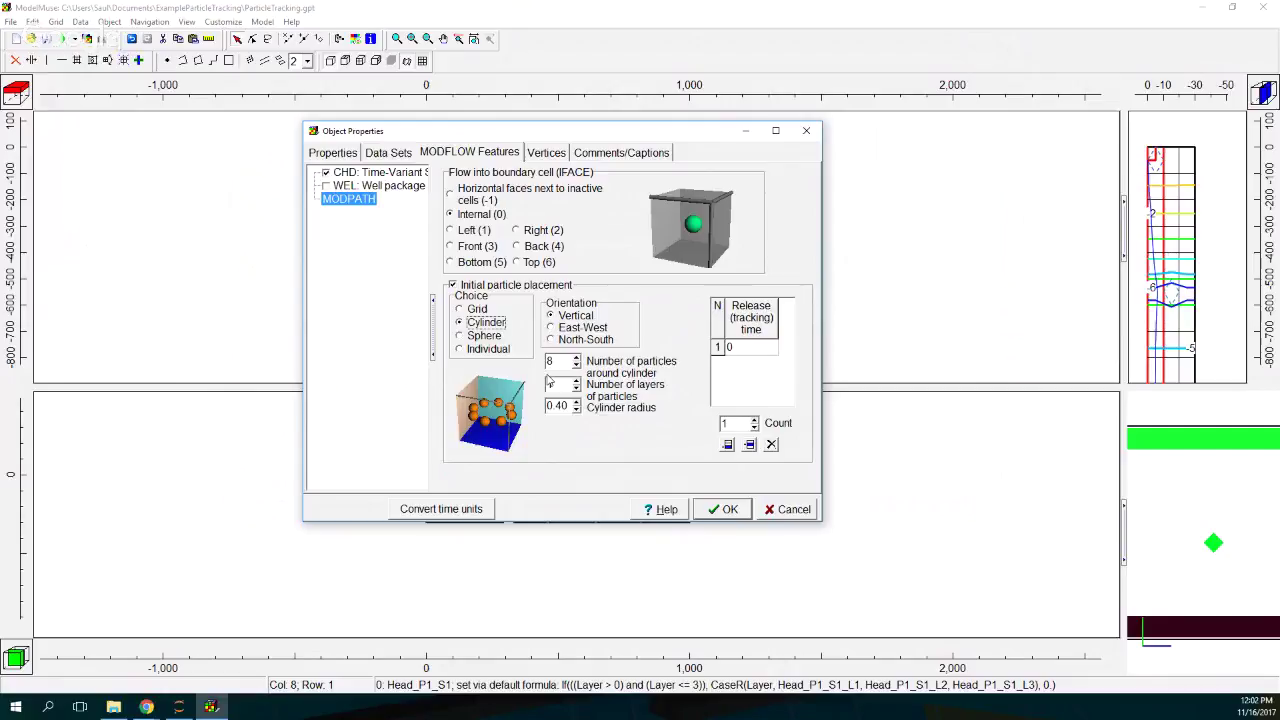
{"action": "left_click", "coordinate": [480, 337]}
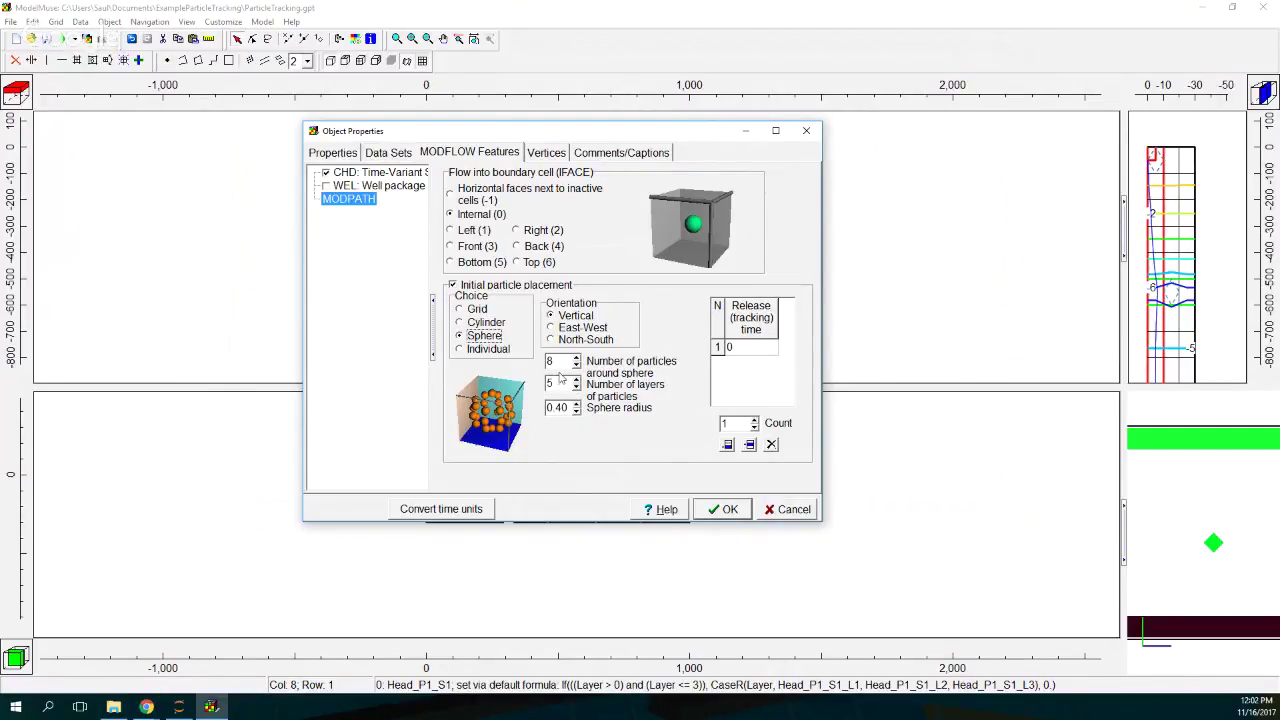
{"action": "left_click", "coordinate": [733, 512]}
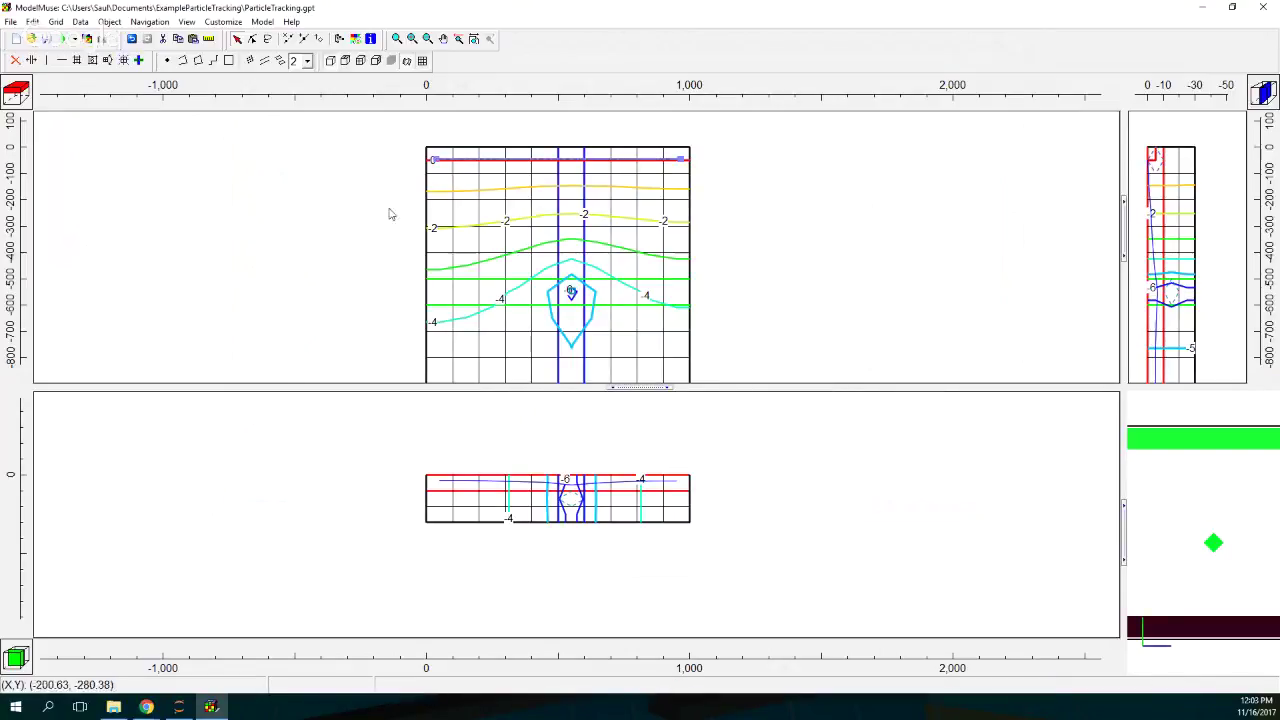
Step: Export the ParticleTracking MODPATH input files, replacing the old ones, and run MODPATH to completion
{"action": "left_click", "coordinate": [74, 39]}
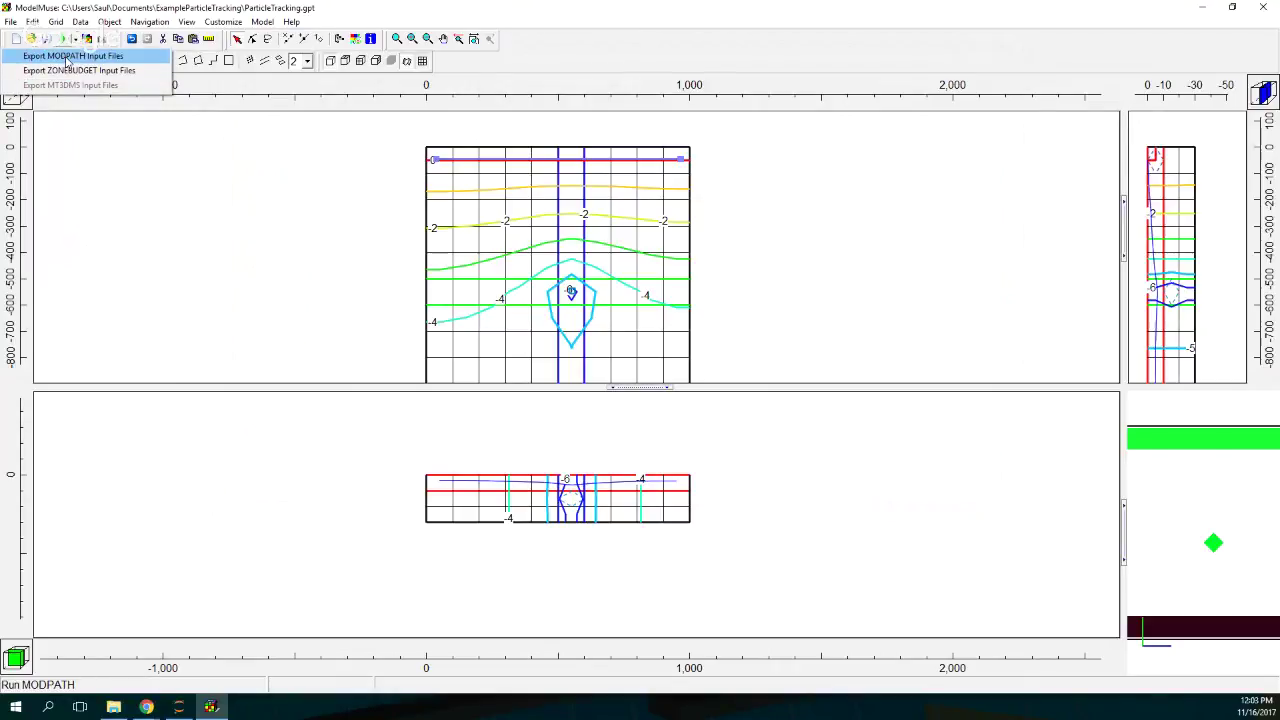
{"action": "left_click", "coordinate": [66, 56]}
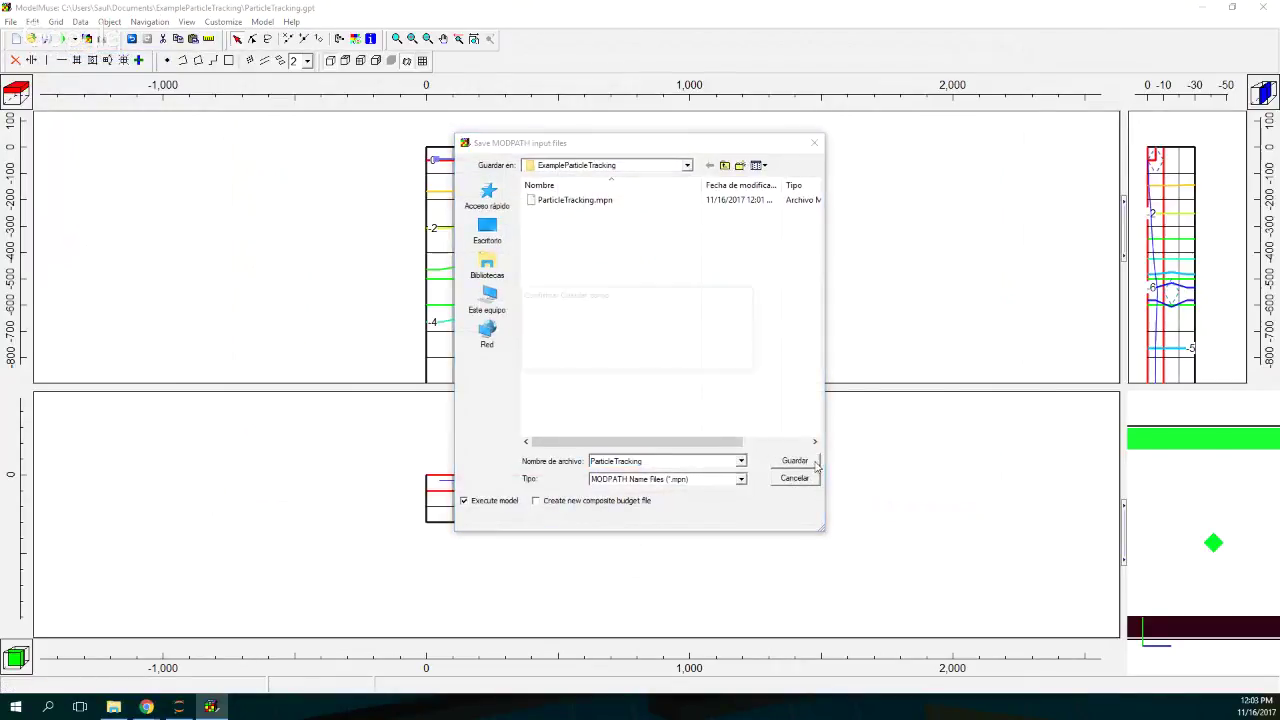
{"action": "left_click", "coordinate": [684, 359]}
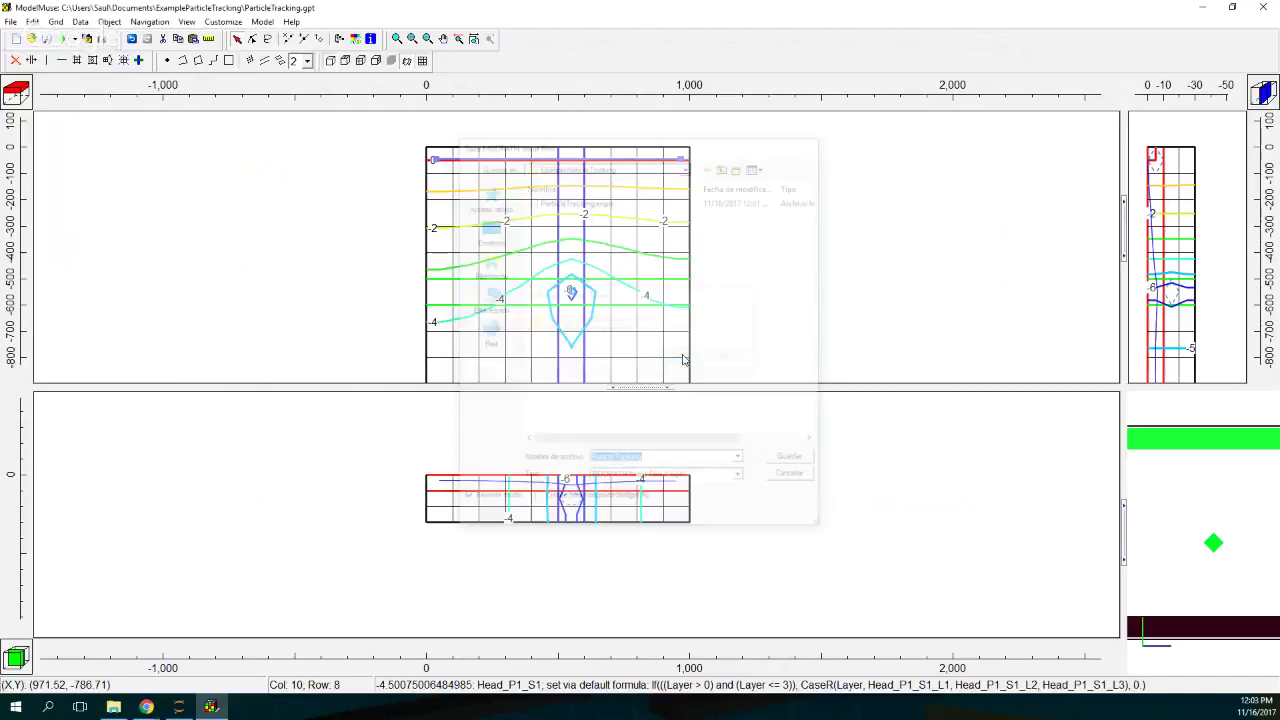
{"action": "left_click", "coordinate": [244, 706]}
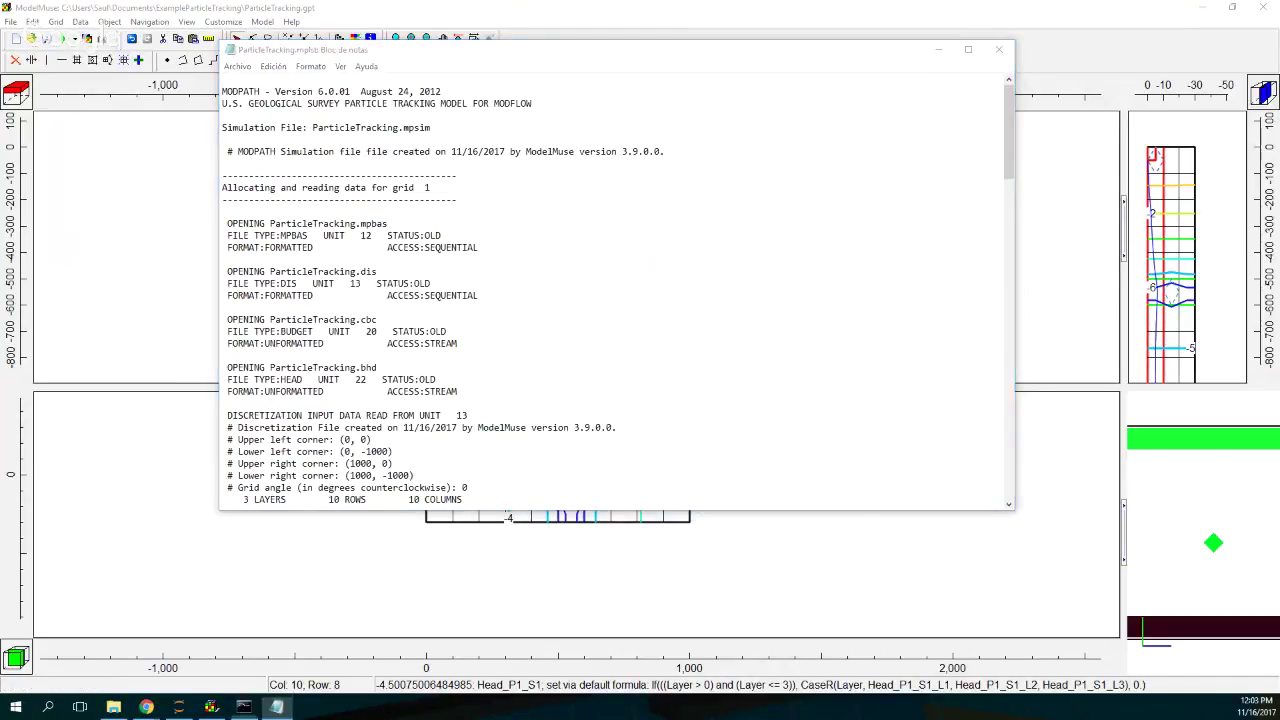
{"action": "left_click_drag", "start_coordinate": [490, 138], "coordinate": [514, 118]}
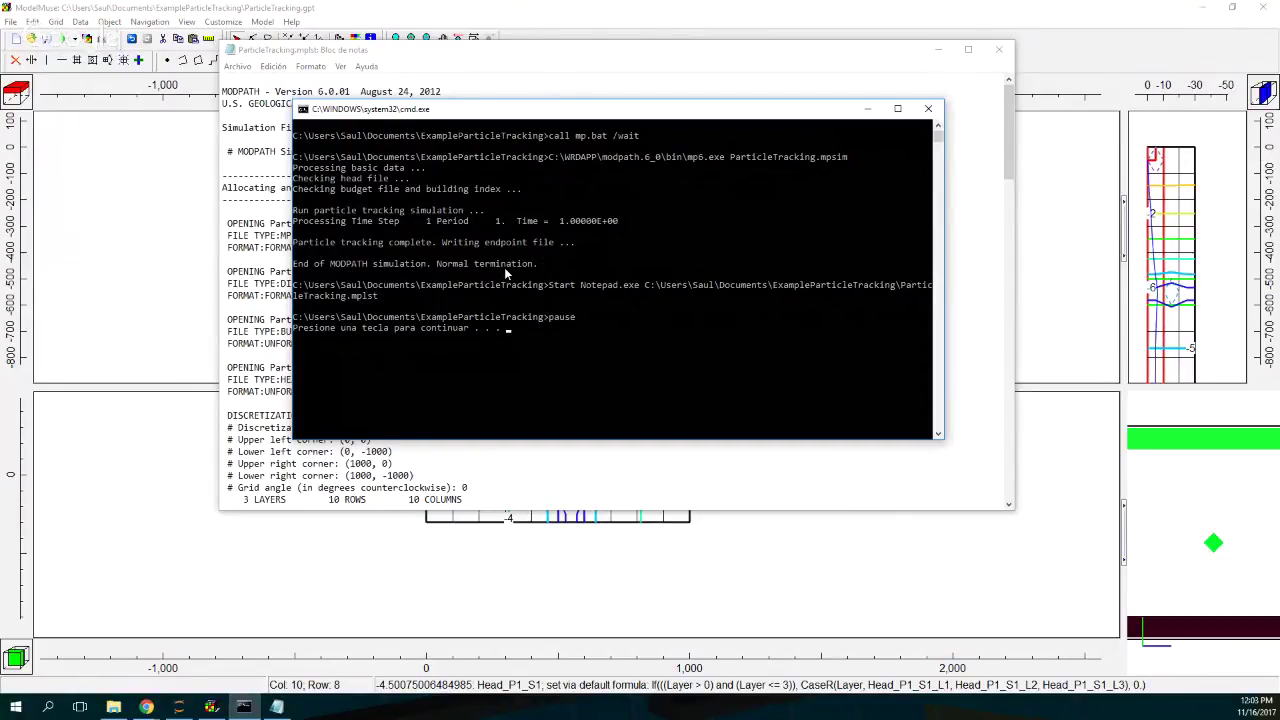
{"action": "left_click", "coordinate": [929, 111]}
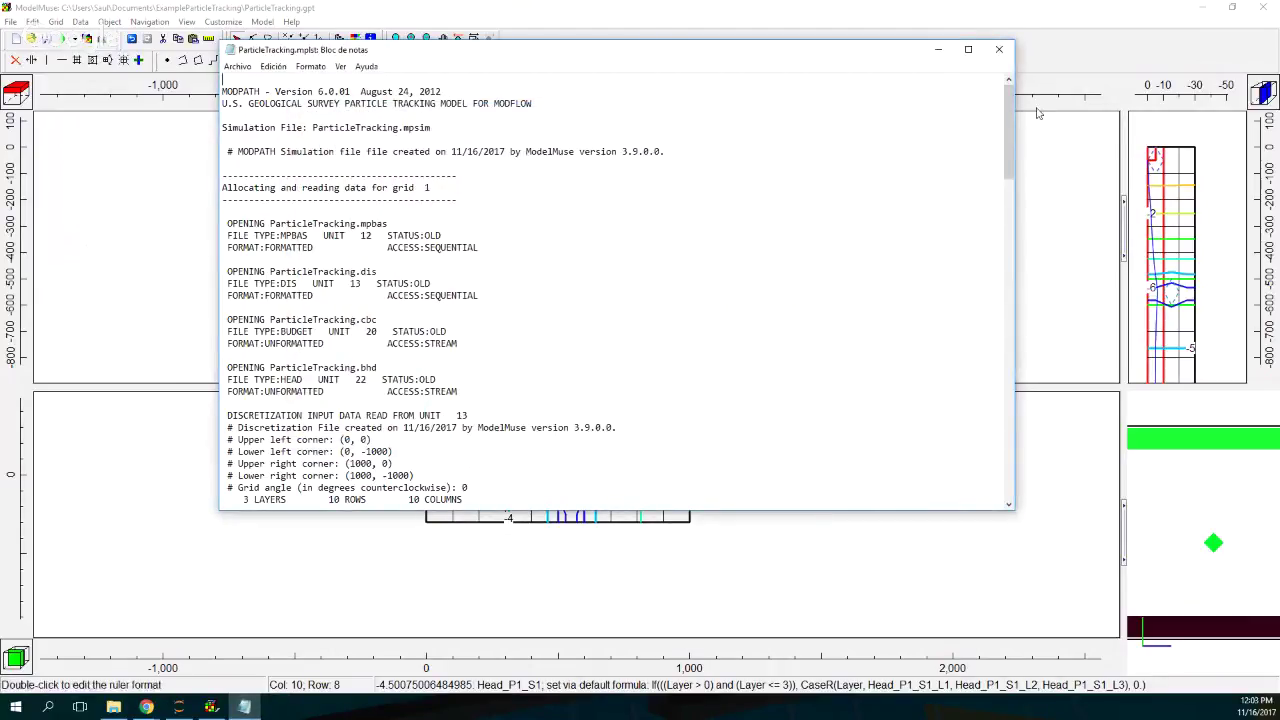
Step: Check the MODPATH .mplst log for 260 total particles and normal termination, then close Notepad
{"action": "left_click_drag", "start_coordinate": [1010, 111], "coordinate": [1005, 370]}
{"action": "left_click_drag", "start_coordinate": [845, 356], "coordinate": [845, 356]}
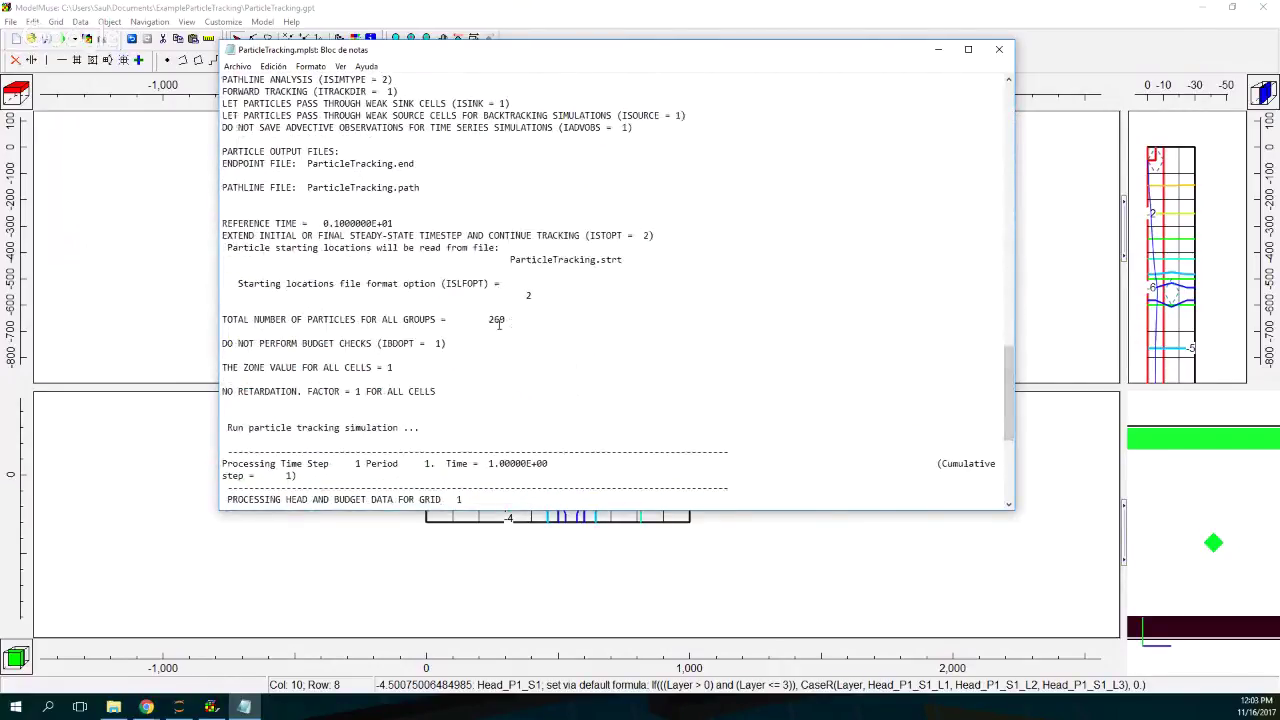
{"action": "left_click_drag", "start_coordinate": [483, 319], "coordinate": [533, 325]}
{"action": "scroll", "coordinate": [798, 386], "scroll_direction": "down", "scroll_amount": 6}
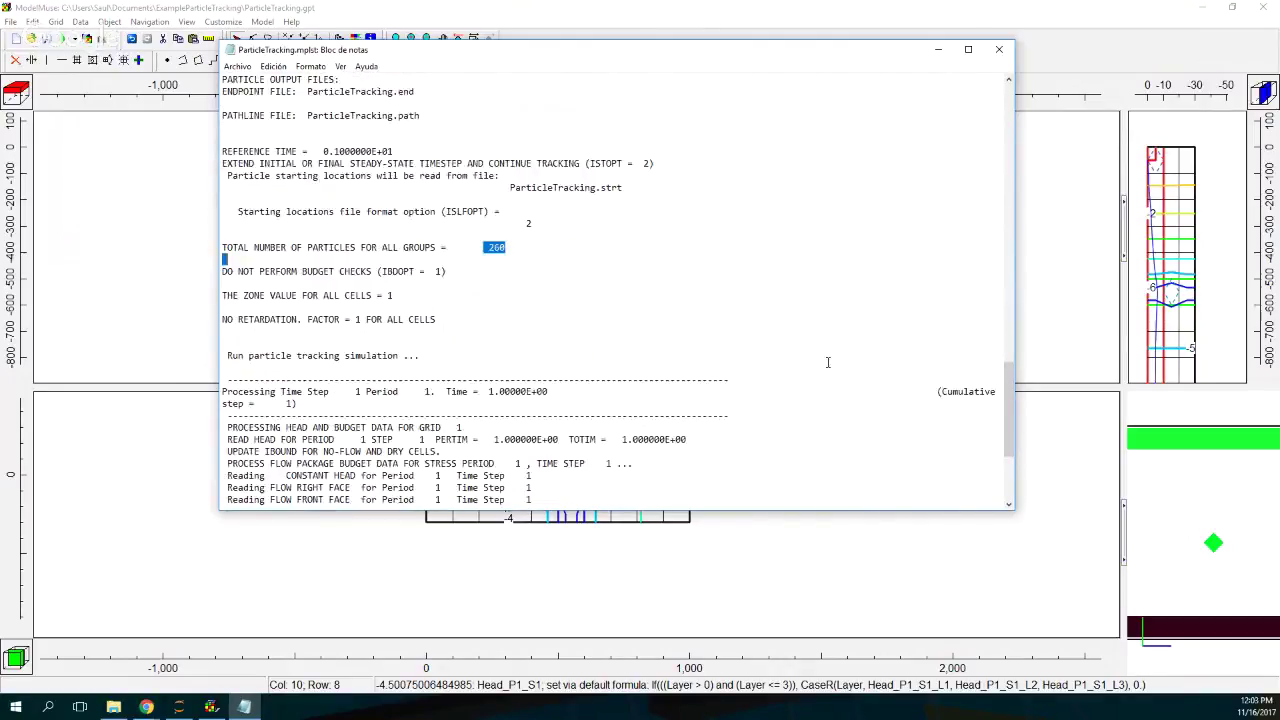
{"action": "scroll", "coordinate": [828, 362], "scroll_direction": "down", "scroll_amount": 2}
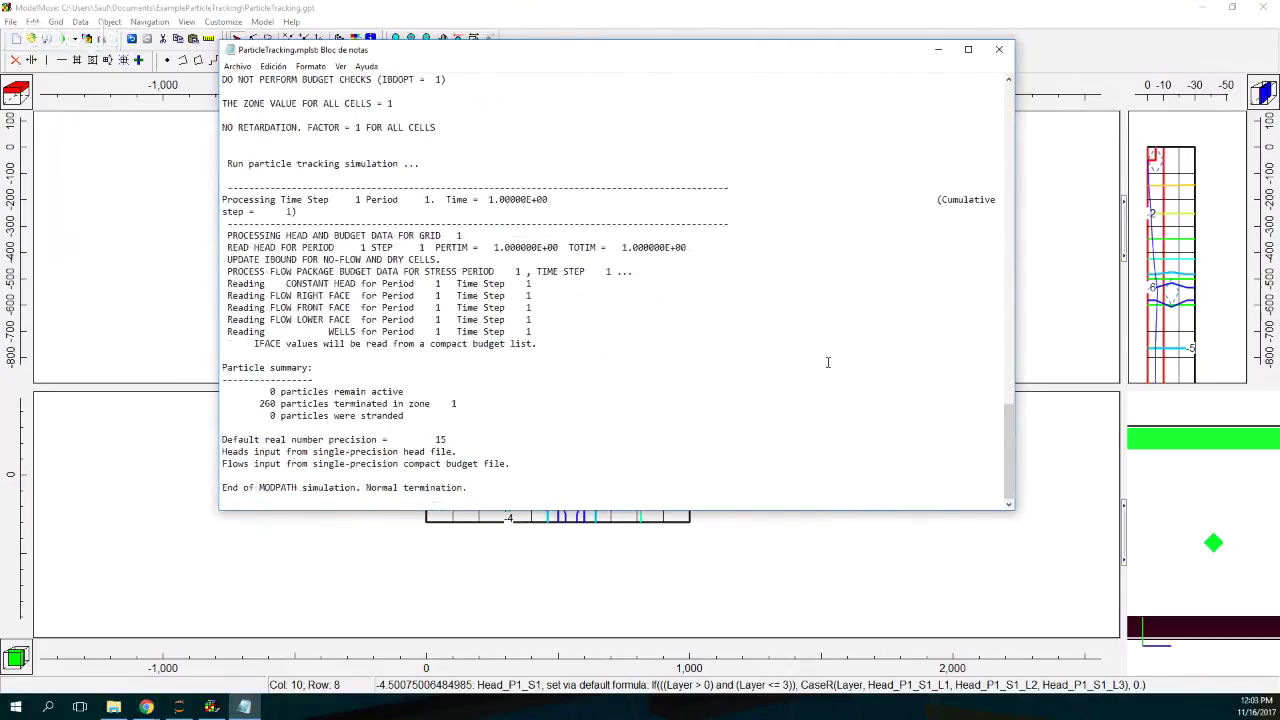
{"action": "scroll", "coordinate": [828, 362], "scroll_direction": "up", "scroll_amount": 5}
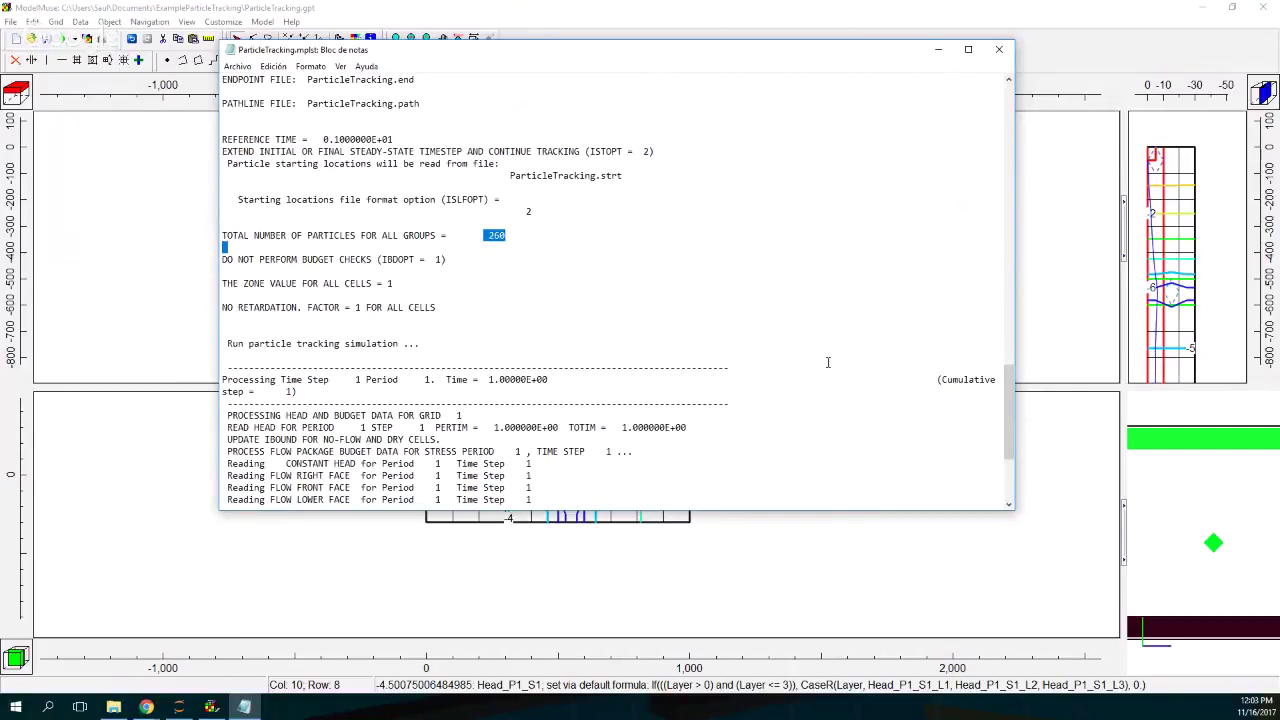
{"action": "scroll", "coordinate": [828, 362], "scroll_direction": "up", "scroll_amount": 2}
{"action": "scroll", "coordinate": [828, 362], "scroll_direction": "up", "scroll_amount": 6}
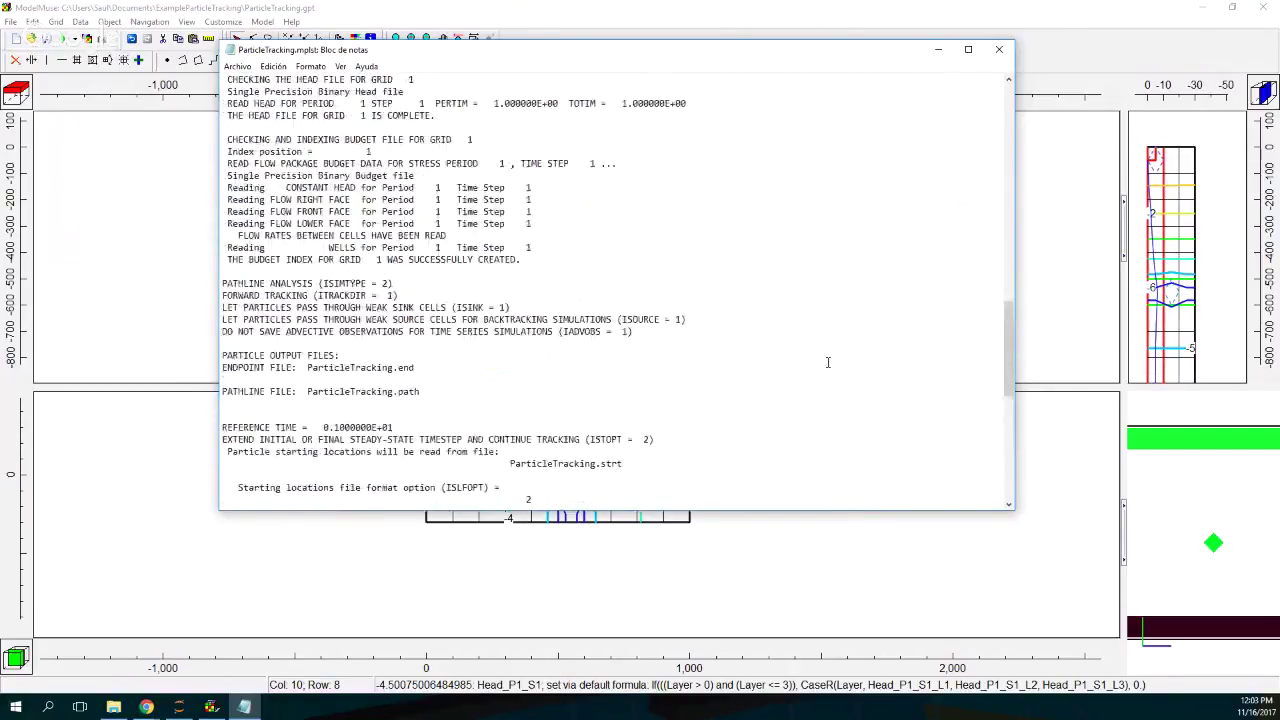
{"action": "scroll", "coordinate": [828, 362], "scroll_direction": "up", "scroll_amount": 11}
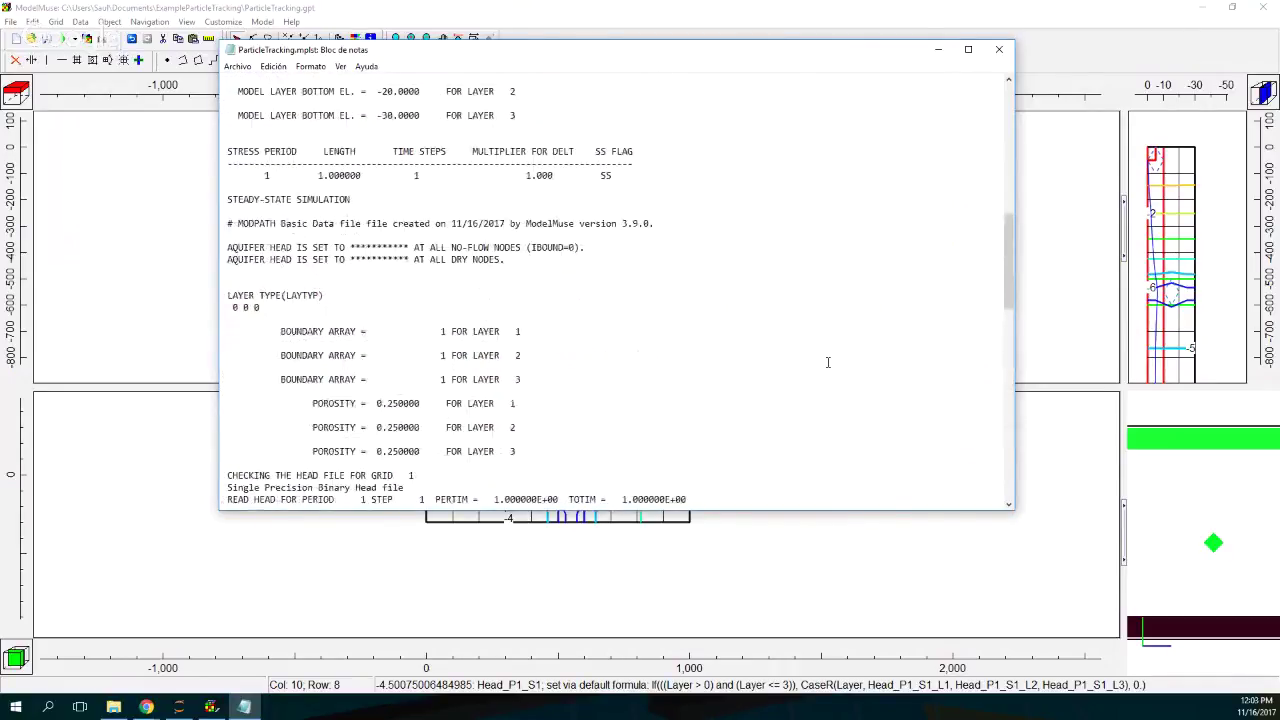
{"action": "left_click", "coordinate": [998, 49]}
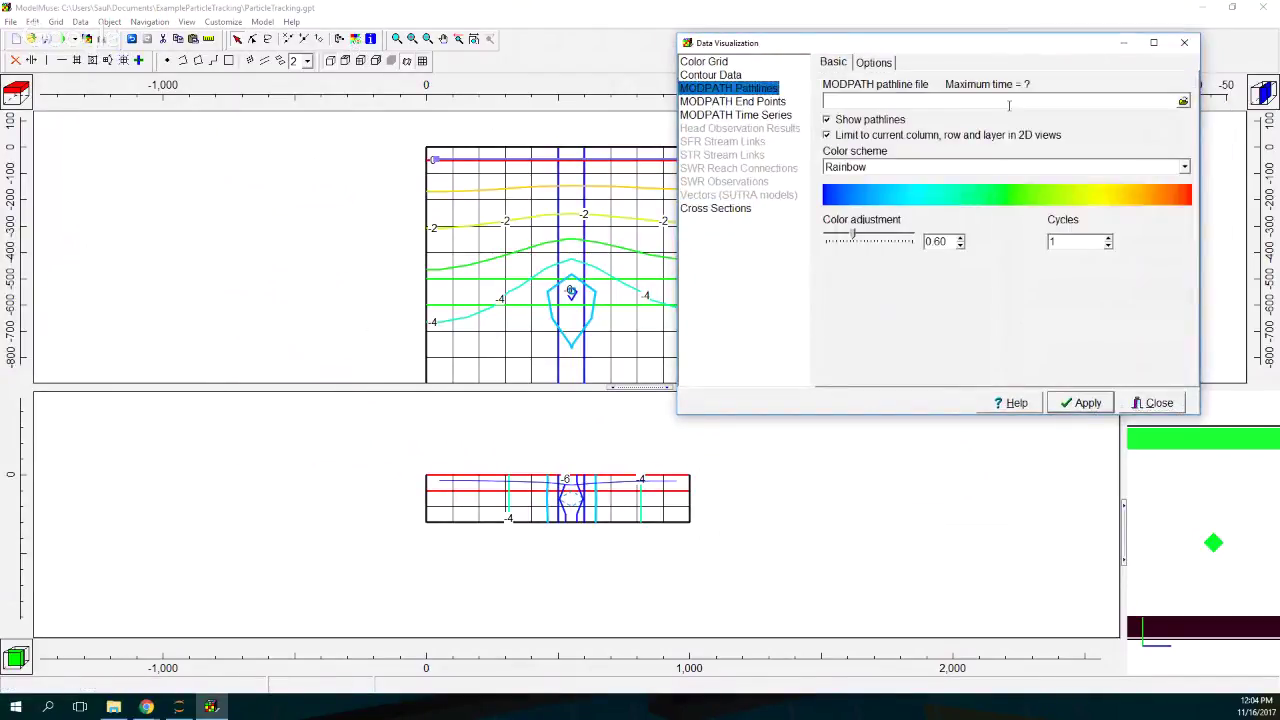
Step: Load ParticleTracking.path, show pathlines beyond the current row/column/layer, apply, and close the dialog
{"action": "left_click", "coordinate": [1183, 101]}
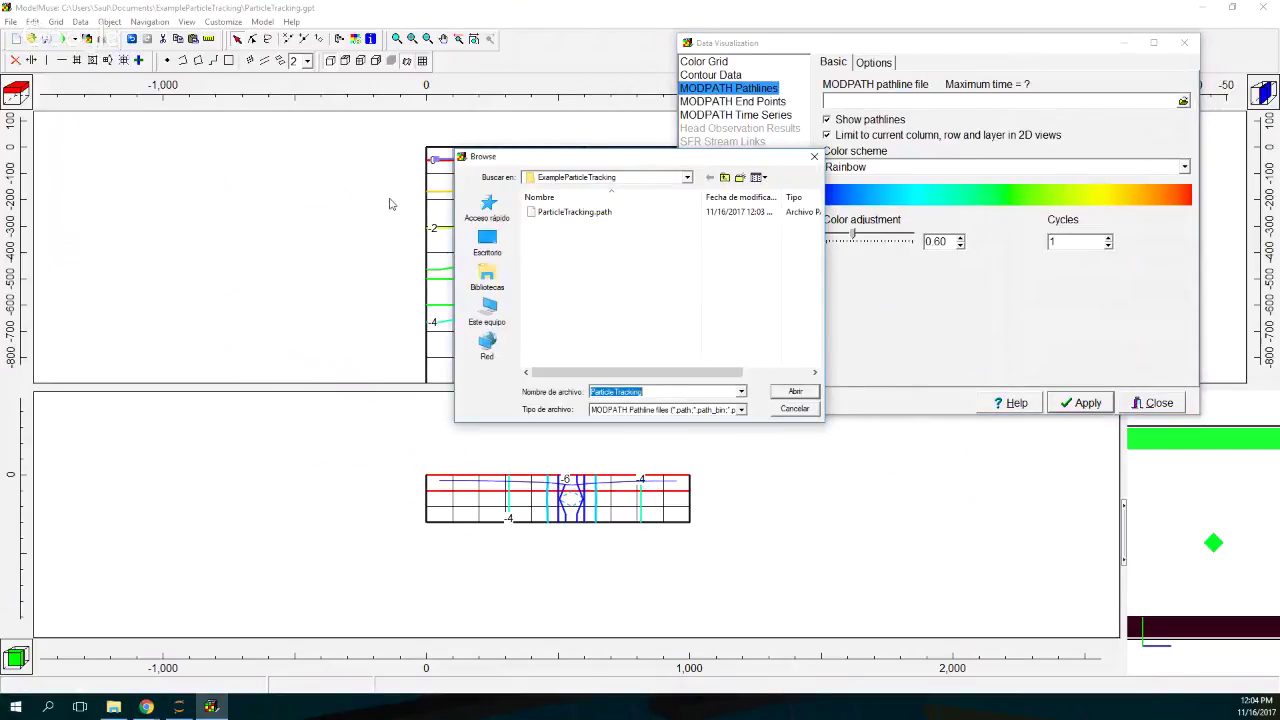
{"action": "left_click", "coordinate": [589, 214]}
{"action": "double_click", "coordinate": [589, 214]}
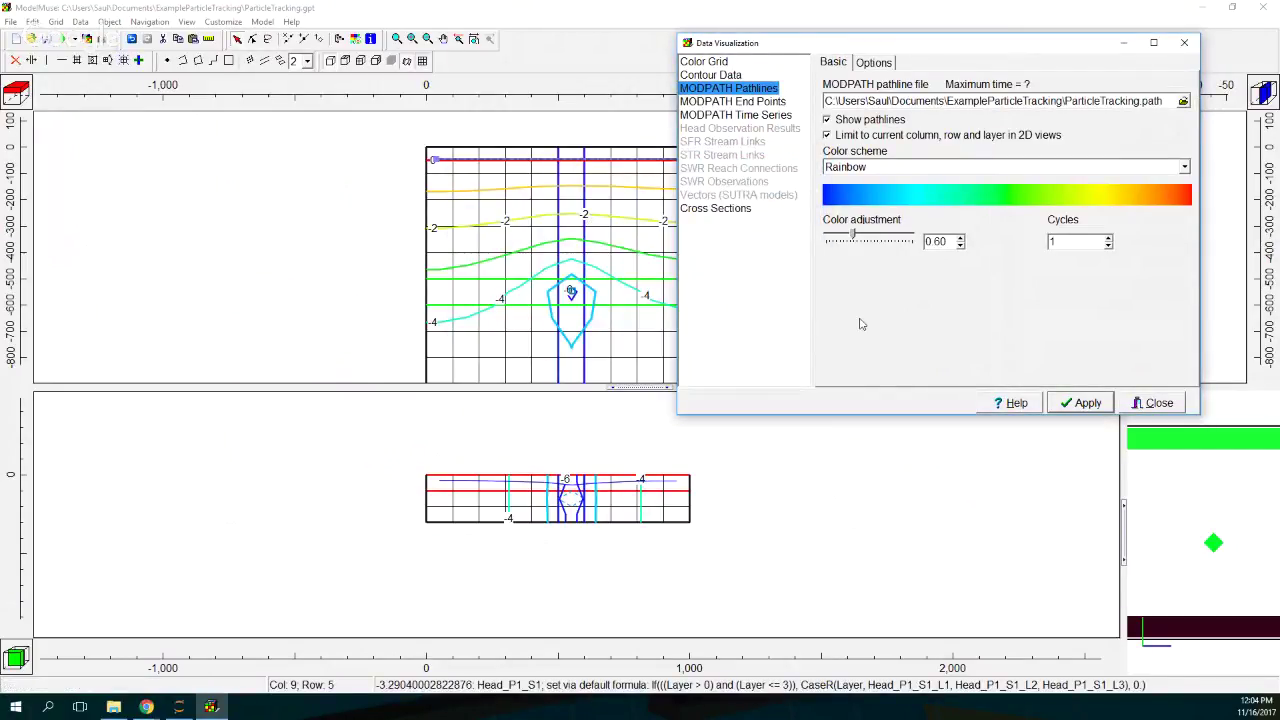
{"action": "left_click", "coordinate": [932, 138]}
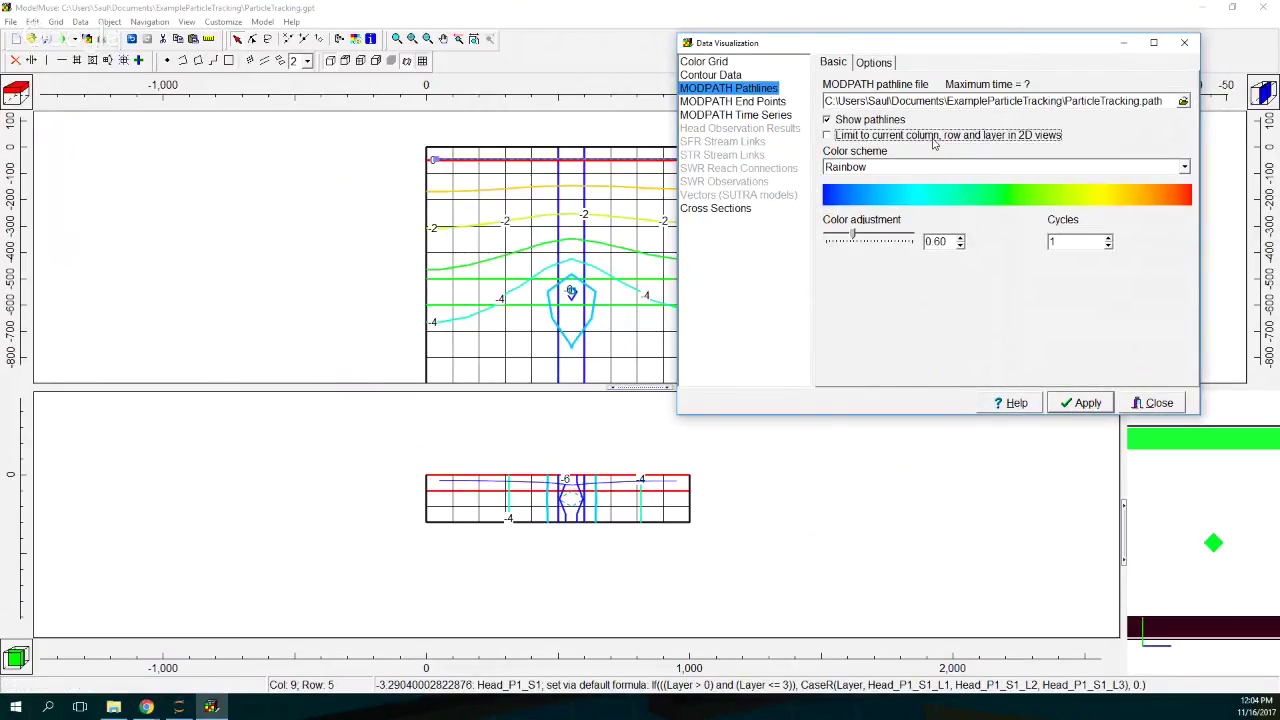
{"action": "left_click", "coordinate": [1080, 403]}
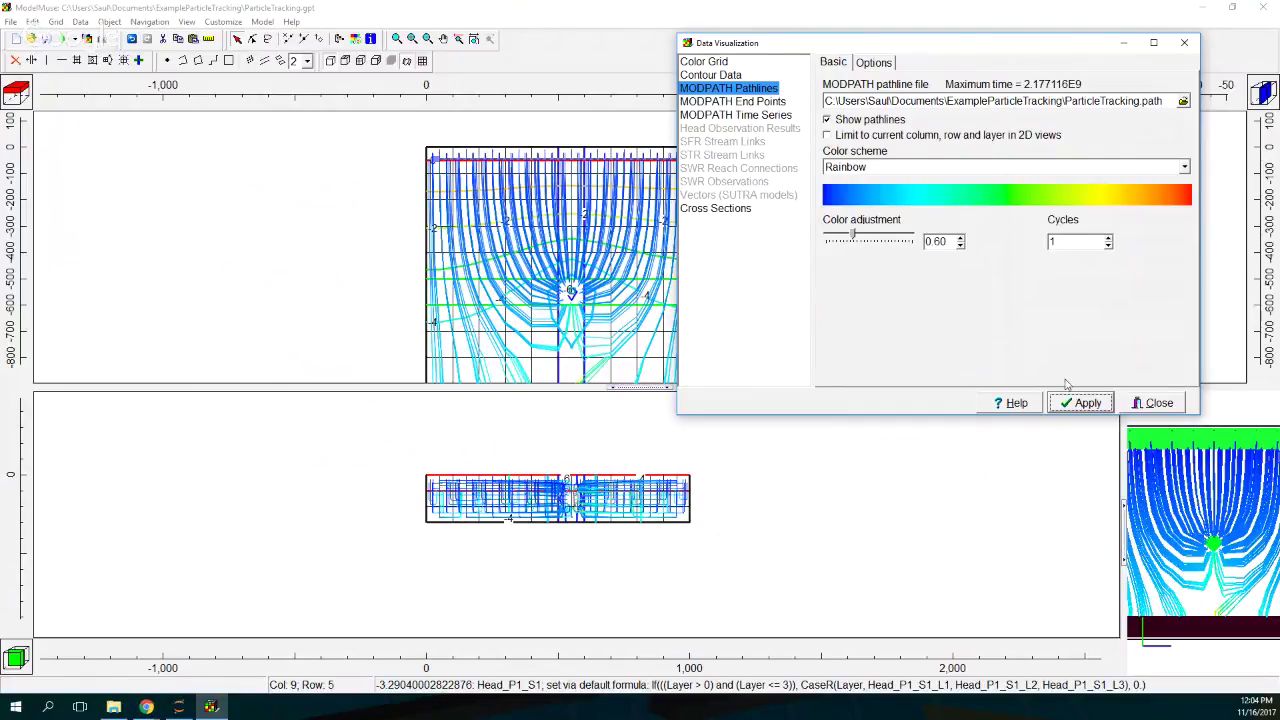
{"action": "left_click", "coordinate": [1152, 403]}
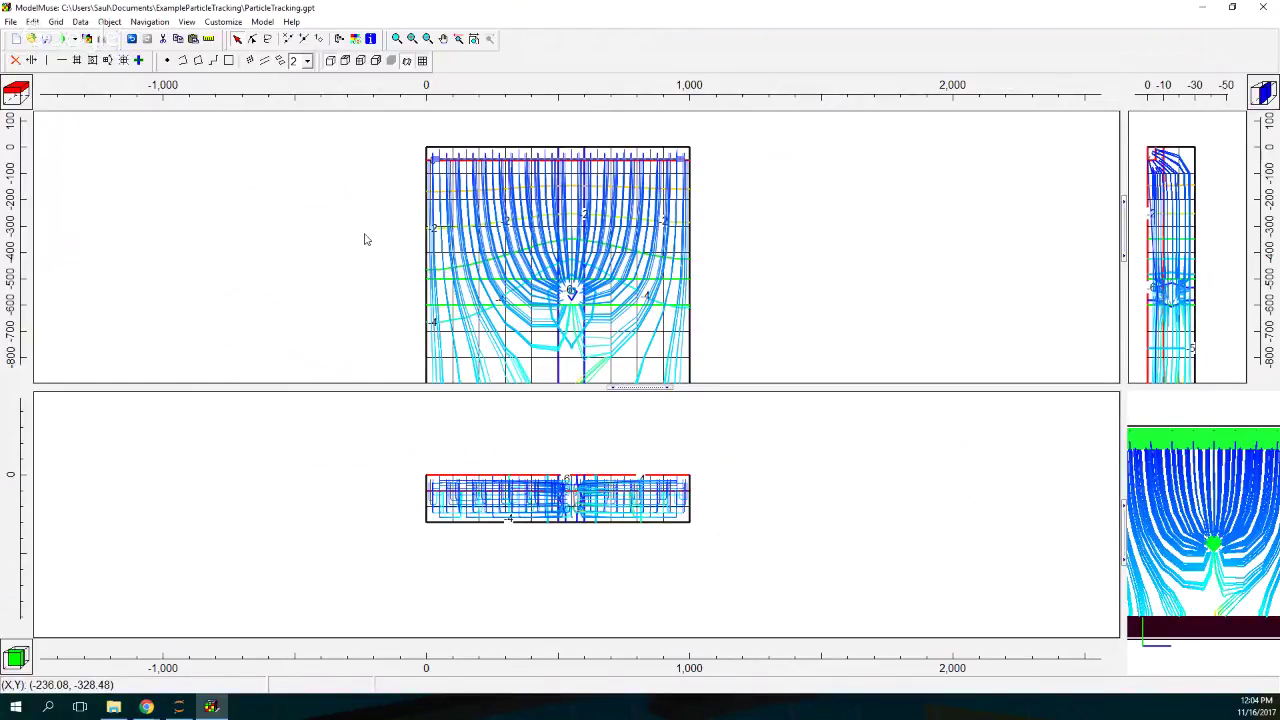
Step: Enlarge the plan view over the section view and pan the model upward
{"action": "left_click_drag", "start_coordinate": [632, 388], "coordinate": [638, 480]}
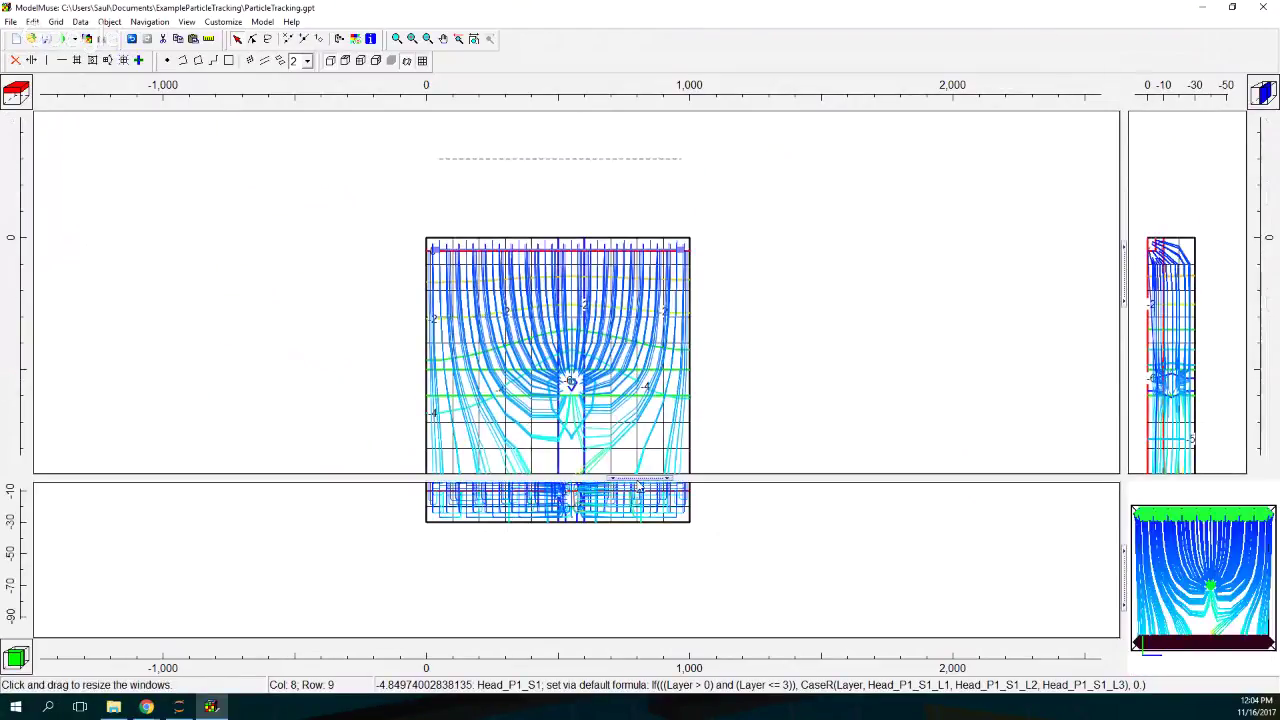
{"action": "left_click", "coordinate": [443, 38]}
{"action": "left_click_drag", "start_coordinate": [555, 322], "coordinate": [553, 259]}
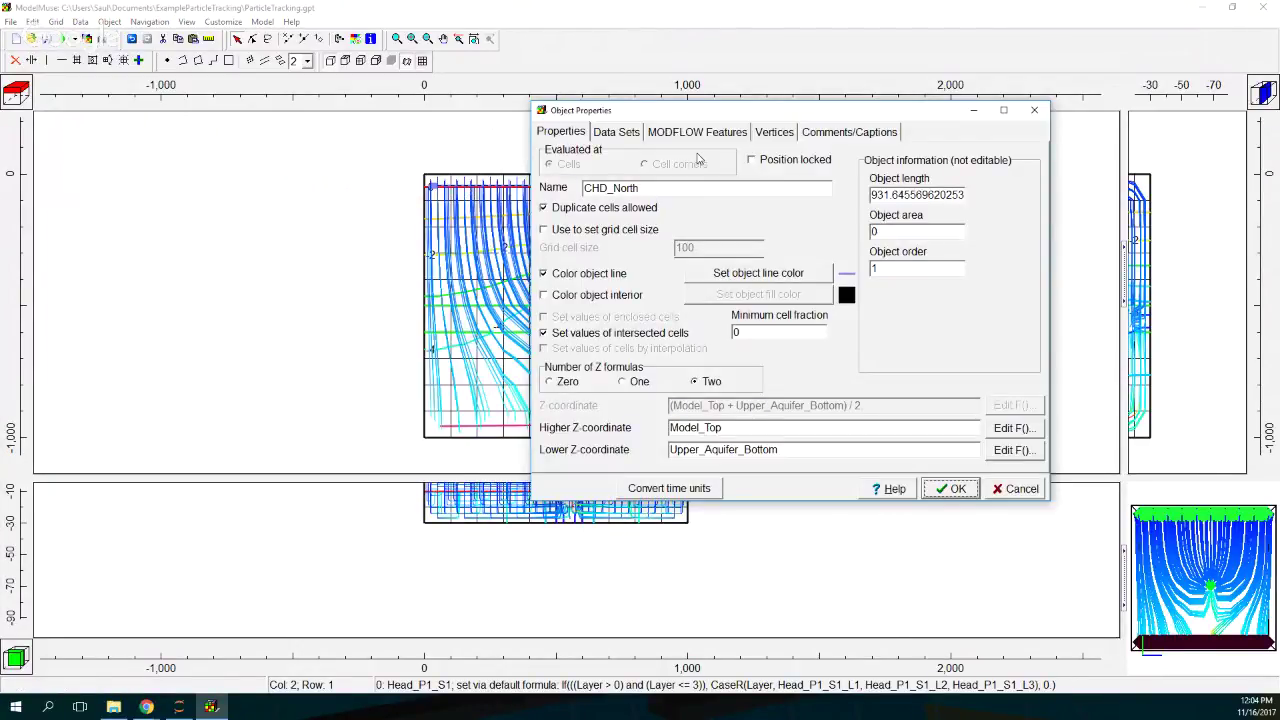
Step: Switch the object's MODPATH initial particles from sphere to cylinder with 6 particles
{"action": "left_click", "coordinate": [697, 131]}
{"action": "left_click", "coordinate": [577, 178]}
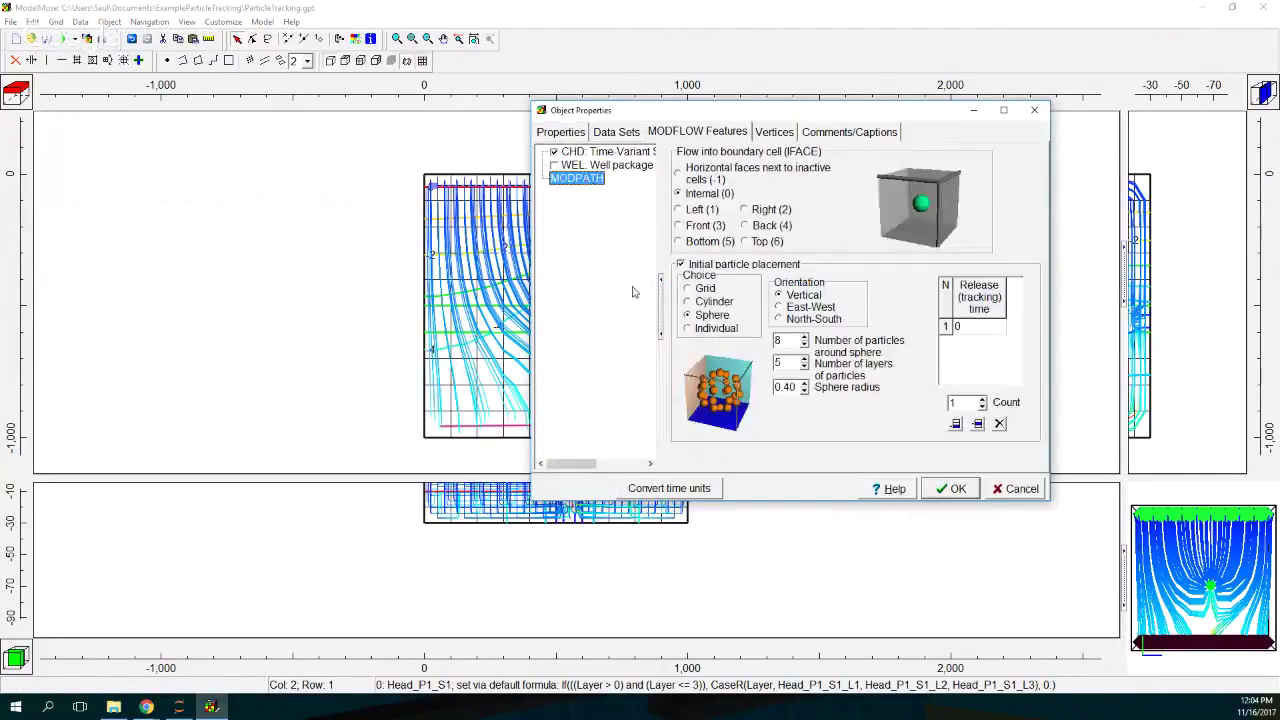
{"action": "left_click", "coordinate": [714, 301]}
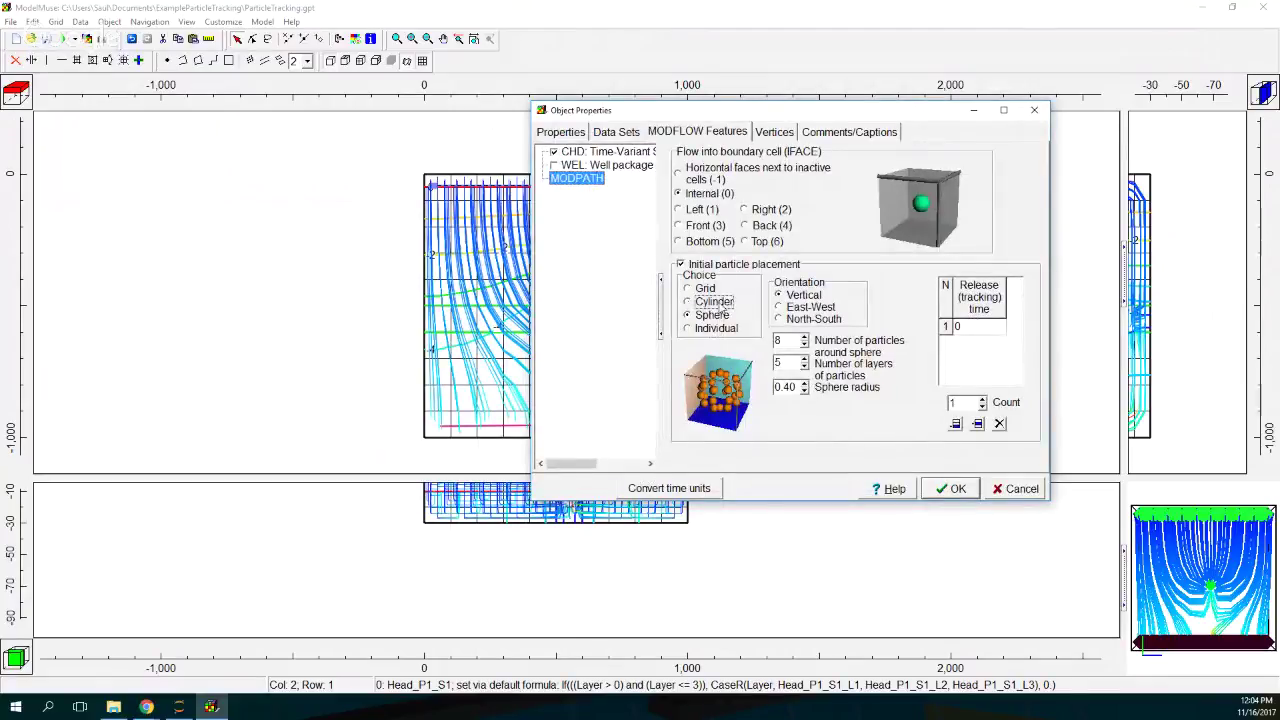
{"action": "left_click", "coordinate": [804, 345]}
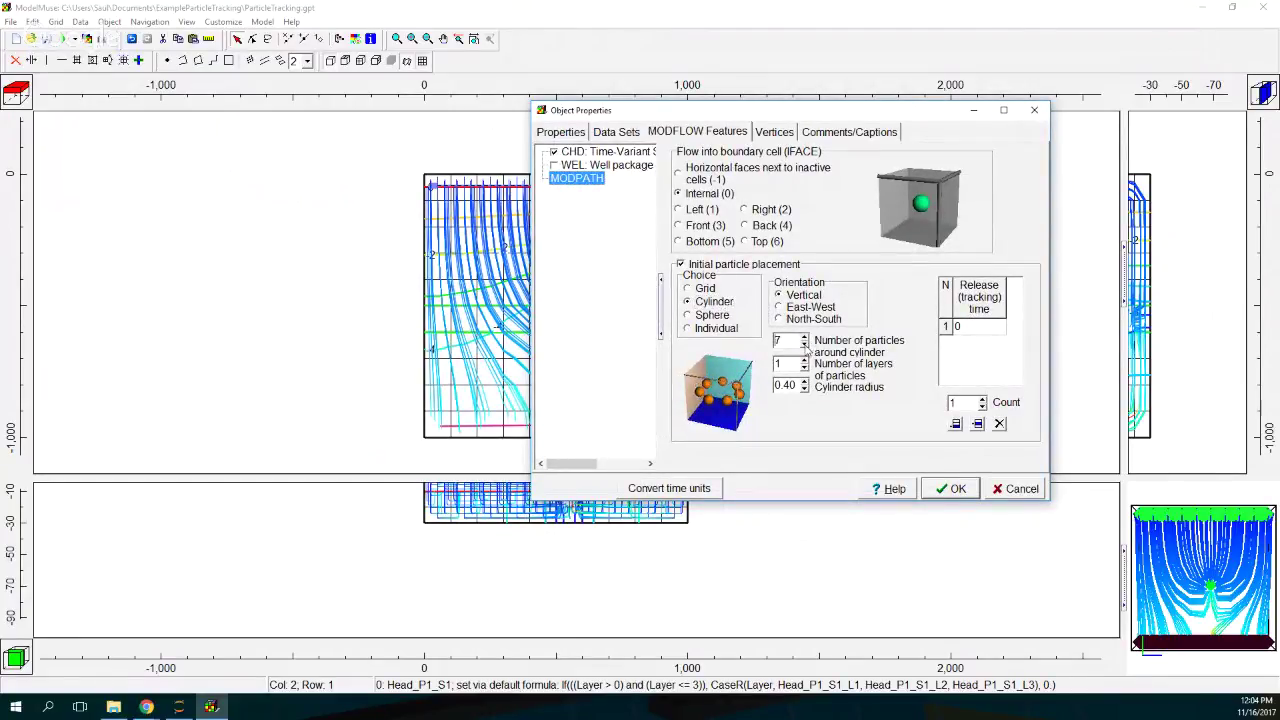
{"action": "left_click", "coordinate": [804, 345]}
{"action": "left_click", "coordinate": [953, 489]}
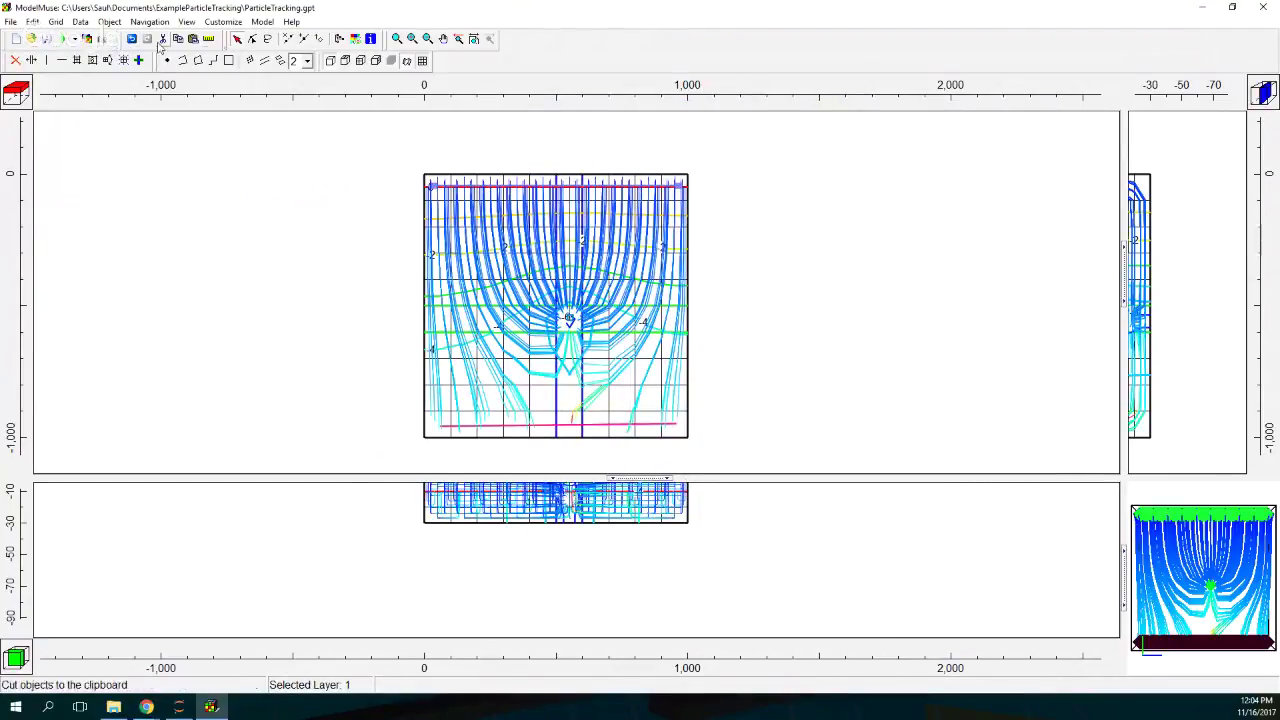
Step: Export and run MODPATH, overwriting ParticleTracking.mpn, and close the finished console
{"action": "left_click", "coordinate": [74, 39]}
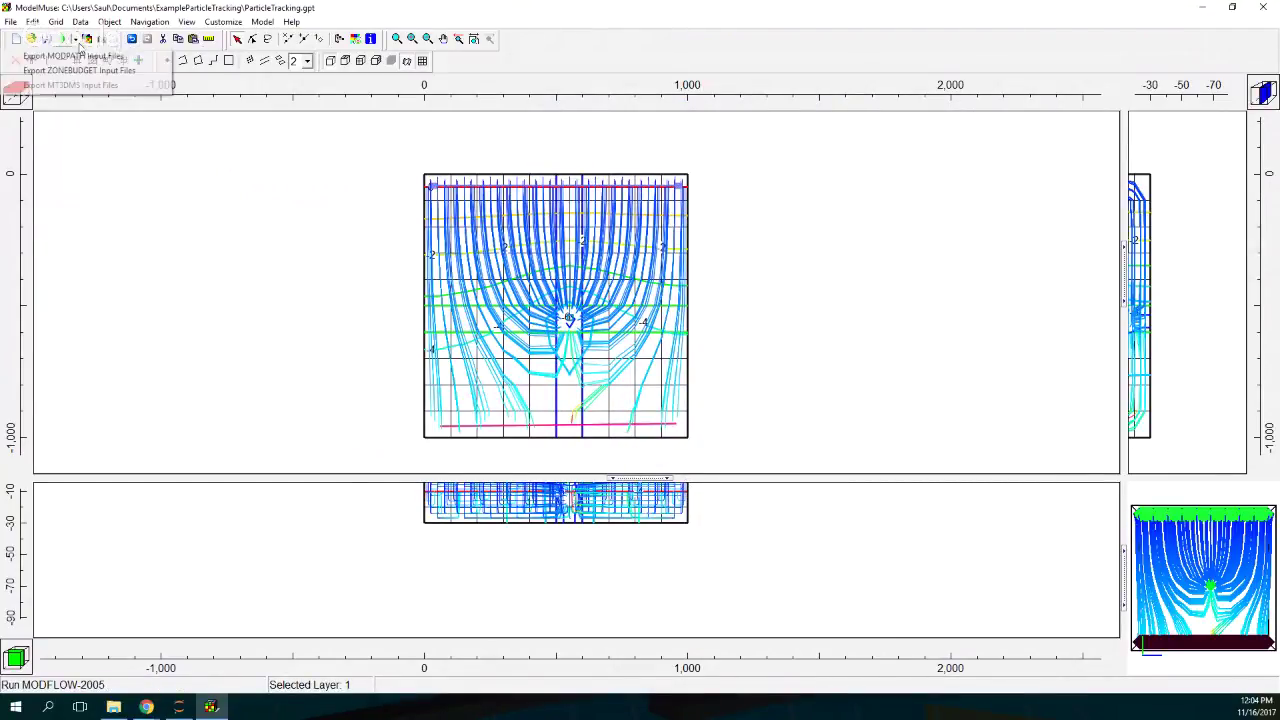
{"action": "left_click", "coordinate": [78, 55]}
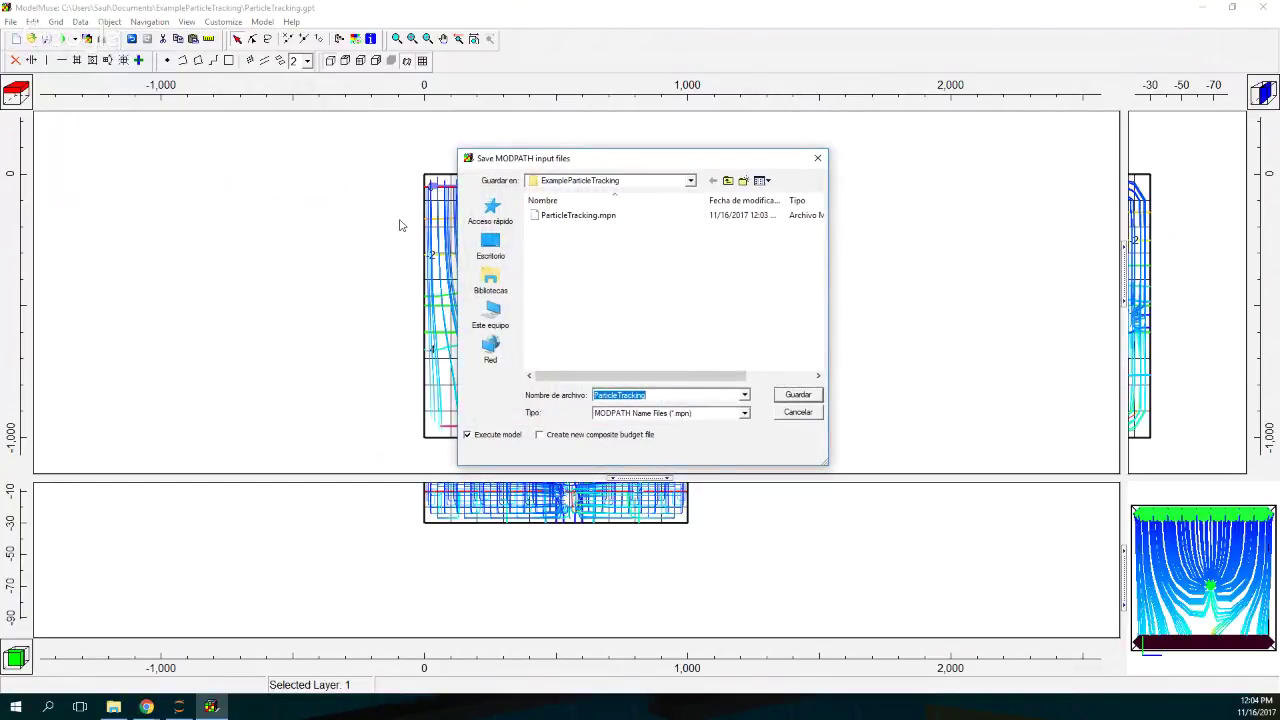
{"action": "left_click", "coordinate": [797, 394]}
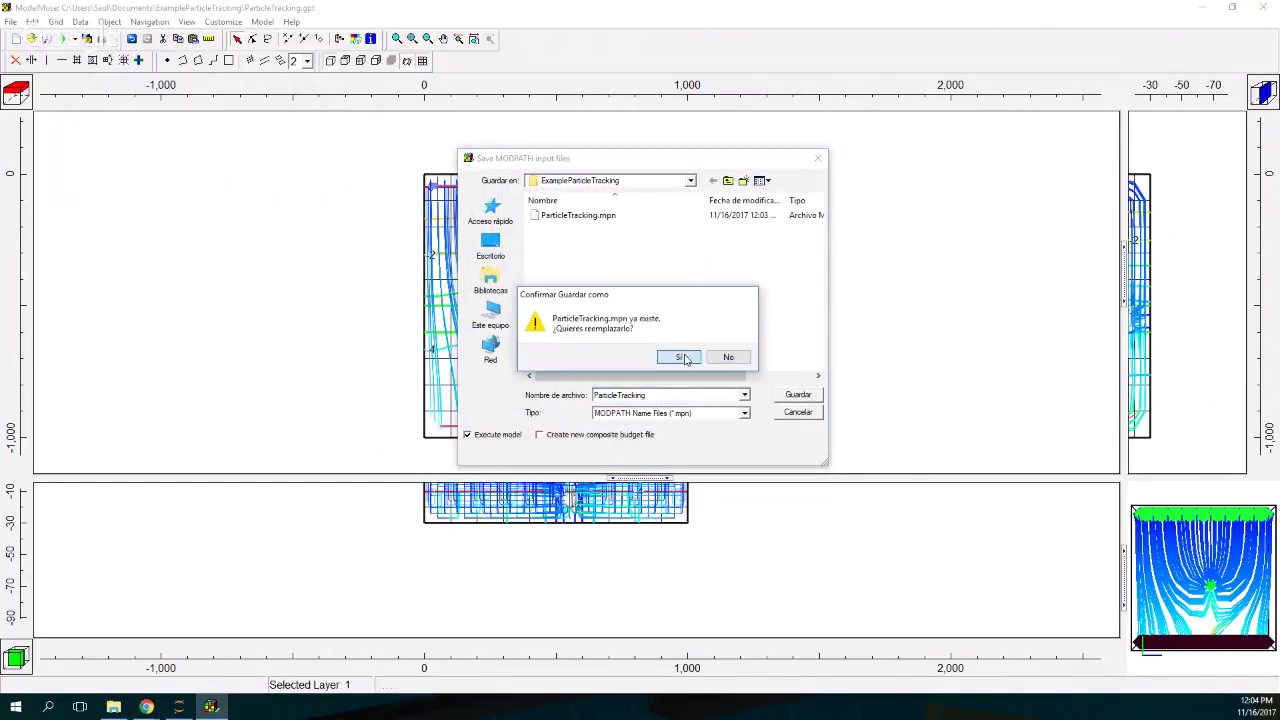
{"action": "left_click", "coordinate": [686, 357]}
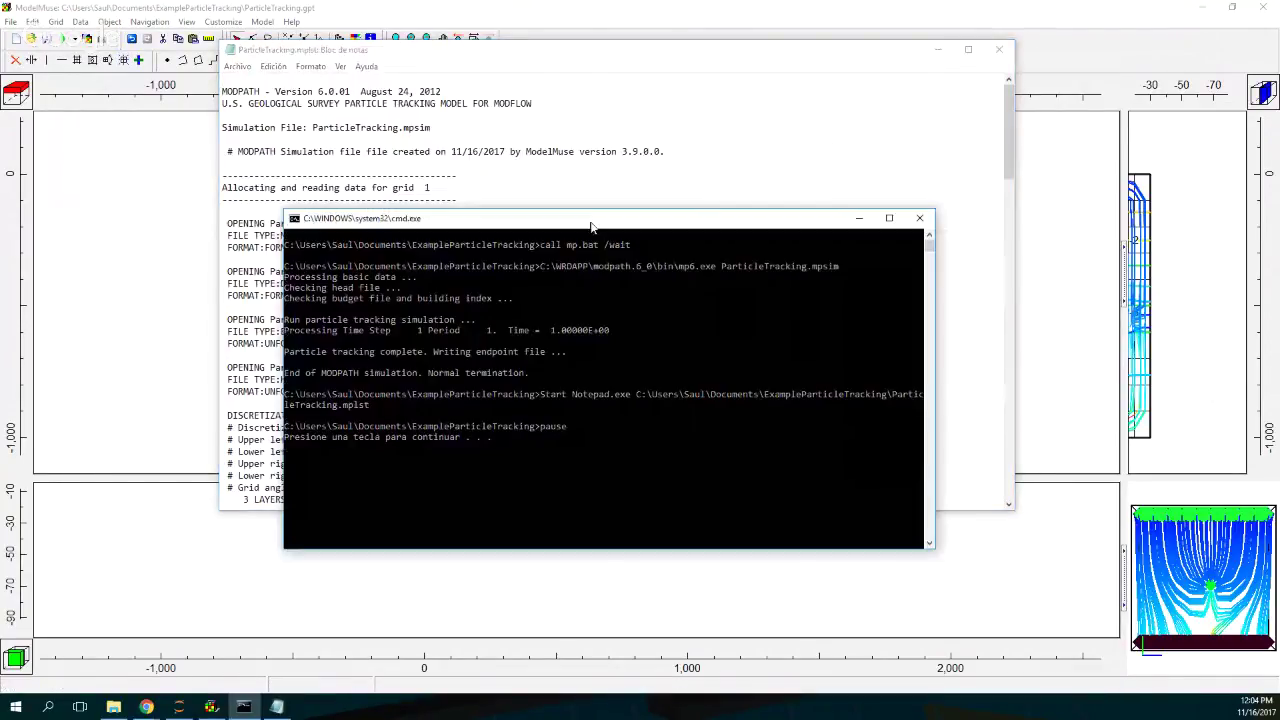
{"action": "left_click_drag", "start_coordinate": [591, 222], "coordinate": [592, 210]}
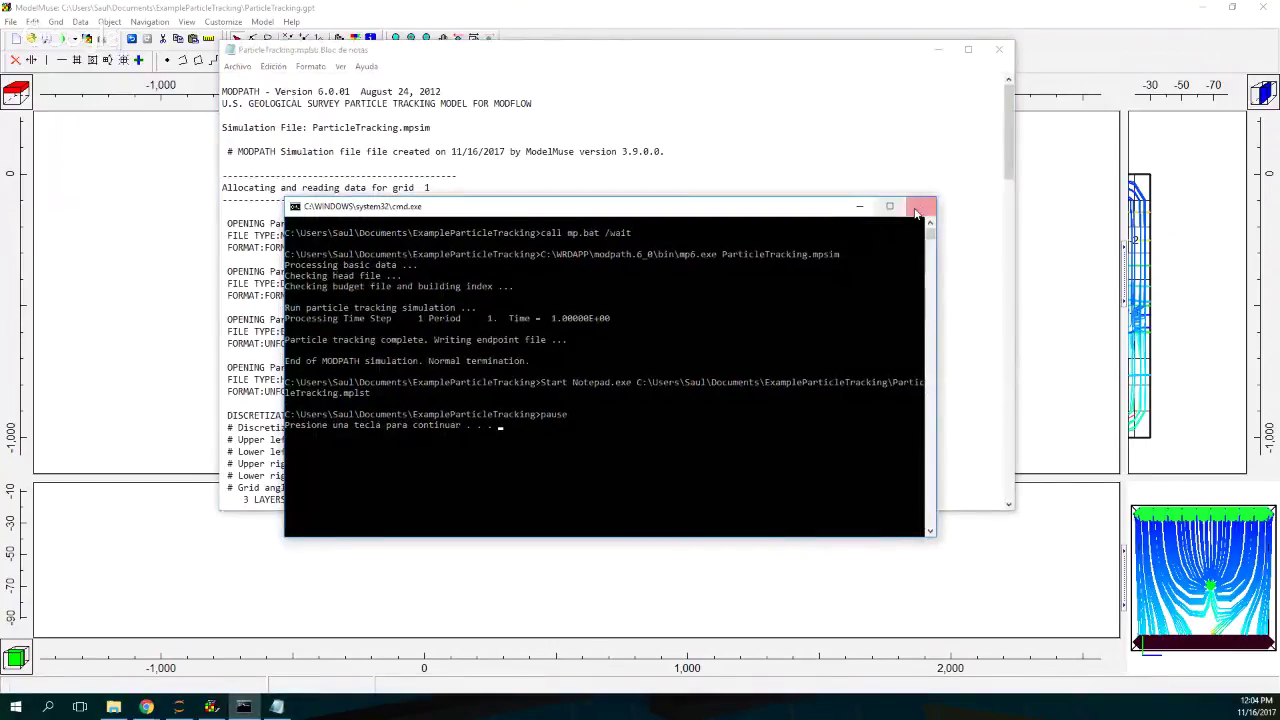
{"action": "left_click", "coordinate": [917, 212]}
Step: Reload ParticleTracking.path in Data Visualization and apply the updated pathlines
{"action": "left_click", "coordinate": [347, 6]}
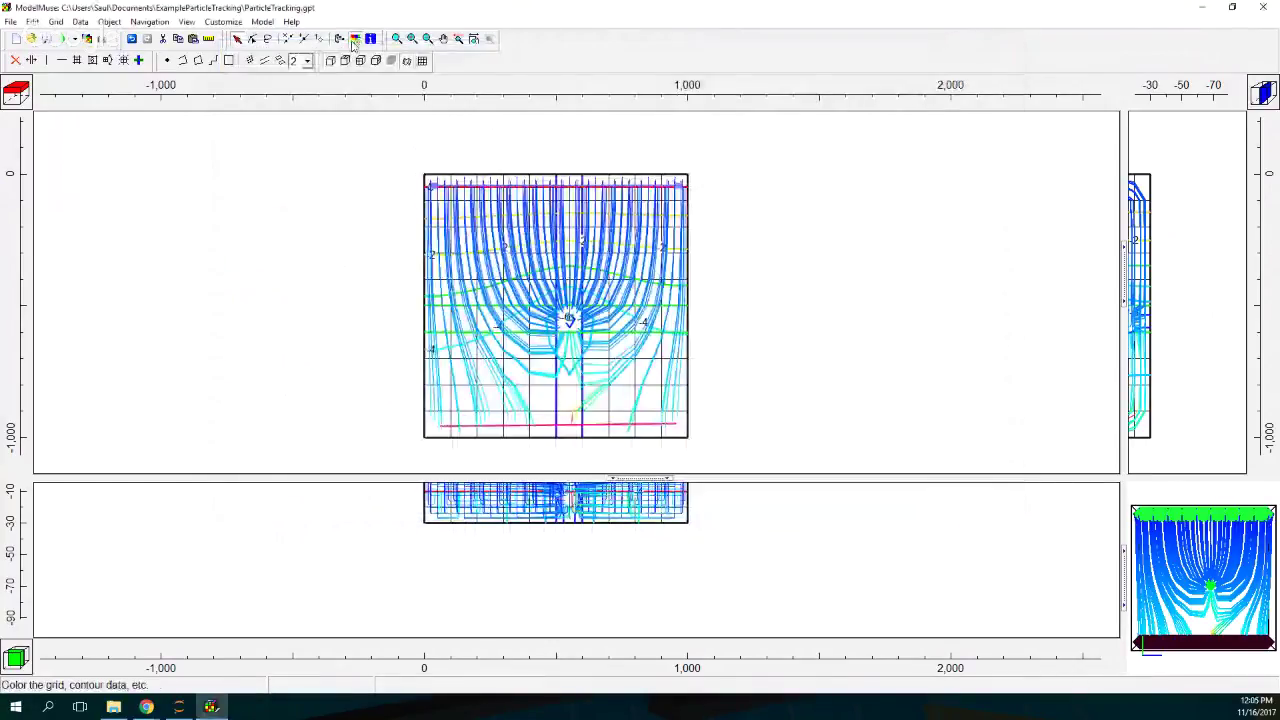
{"action": "left_click", "coordinate": [355, 39]}
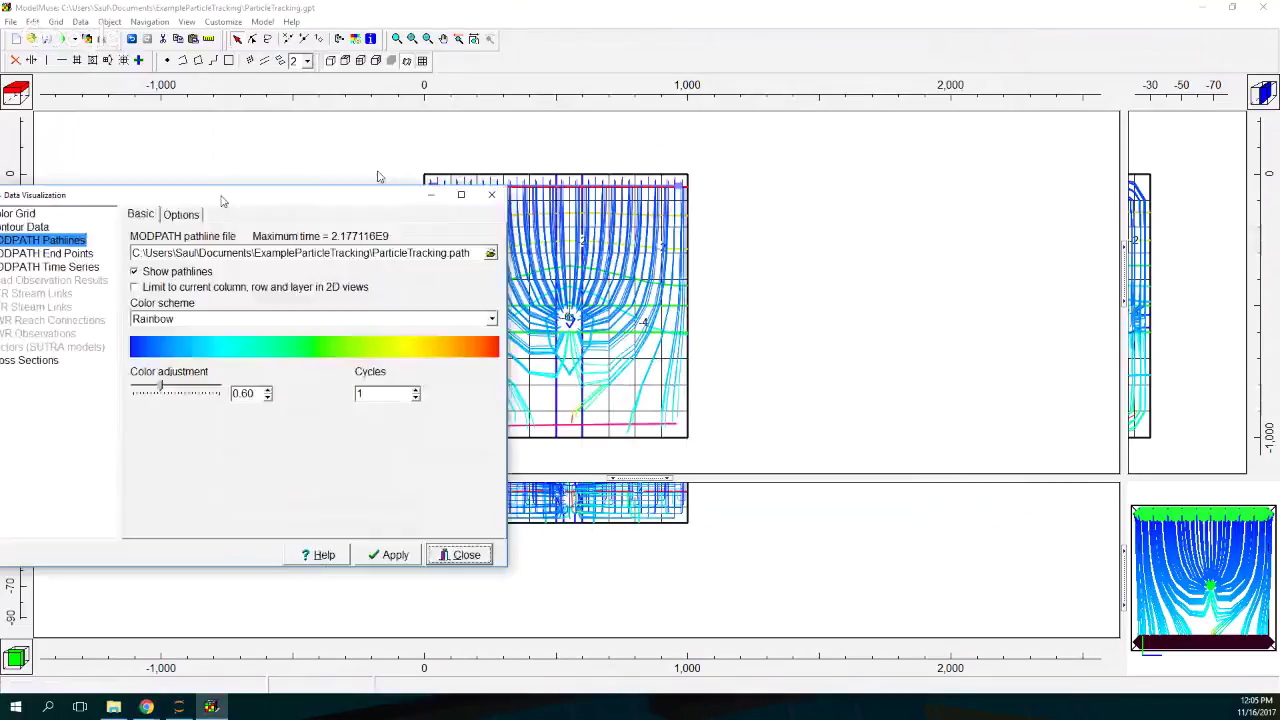
{"action": "left_click_drag", "start_coordinate": [223, 198], "coordinate": [759, 20]}
{"action": "left_click", "coordinate": [1034, 80]}
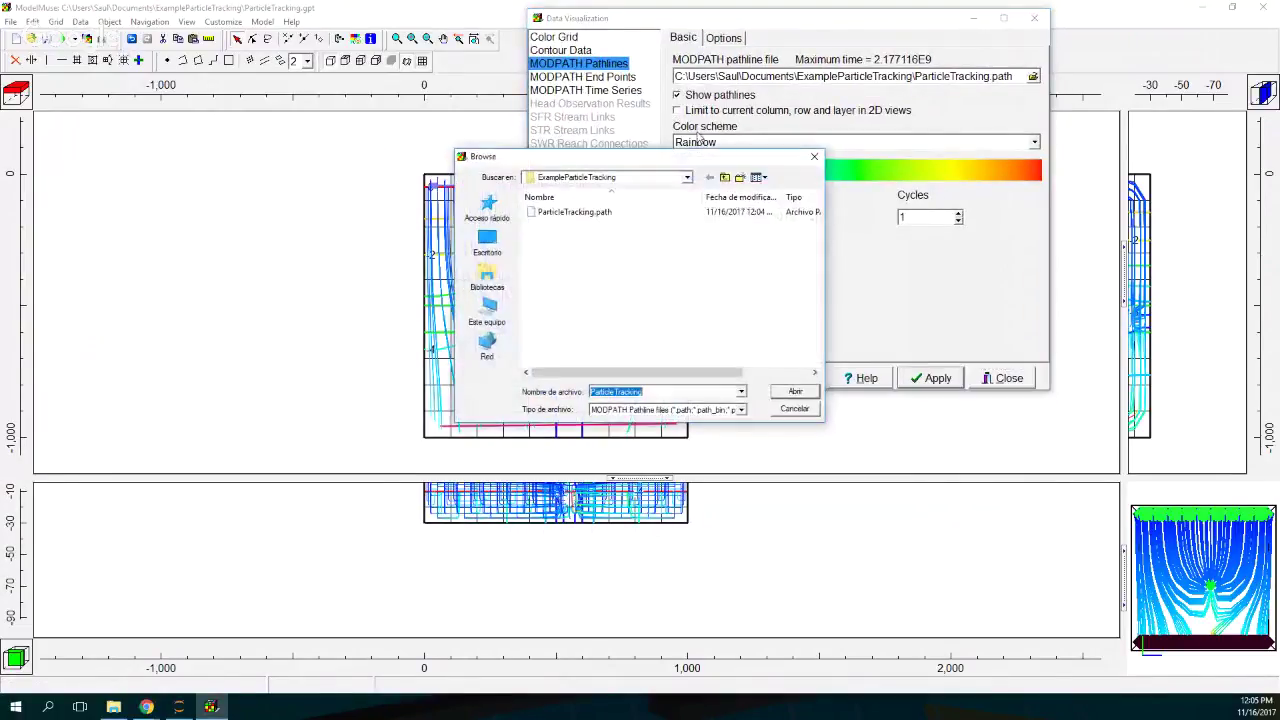
{"action": "double_click", "coordinate": [576, 217]}
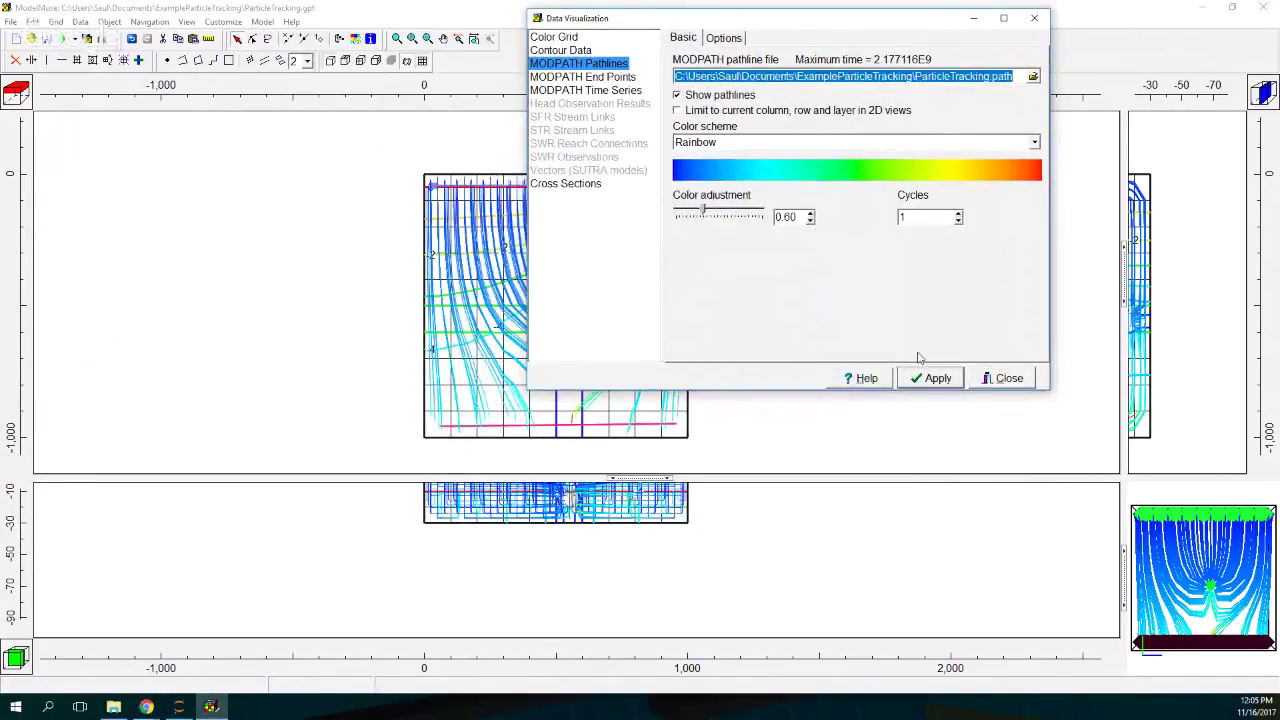
{"action": "left_click", "coordinate": [932, 379]}
{"action": "left_click", "coordinate": [613, 373]}
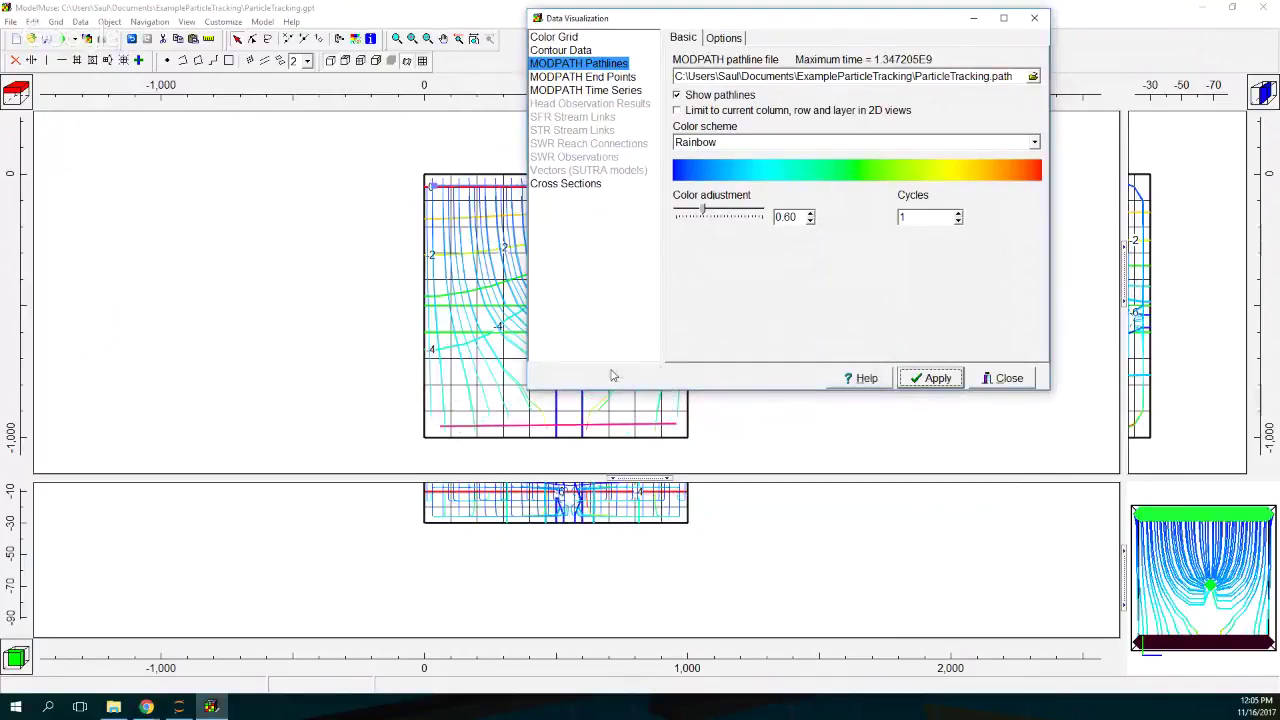
{"action": "left_click", "coordinate": [1003, 378]}
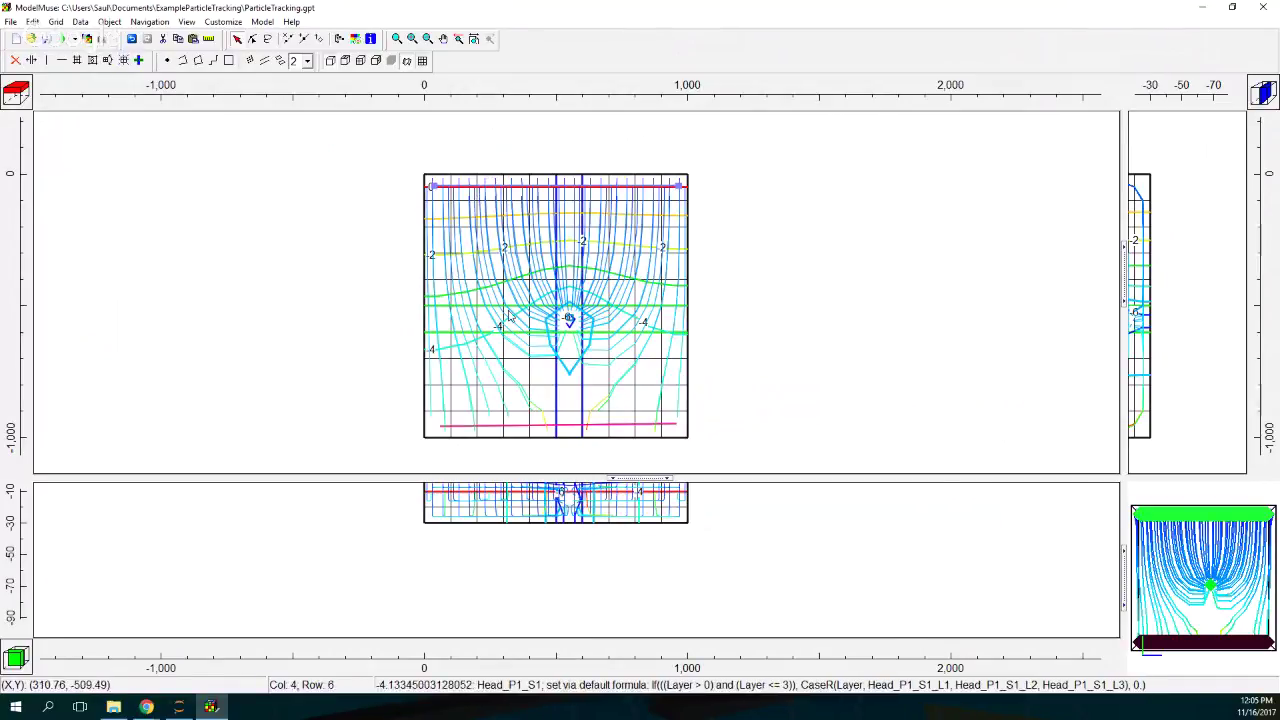
Step: Show only the active grid edge and tilt the 3D view to see pathlines in perspective
{"action": "left_click", "coordinate": [422, 60]}
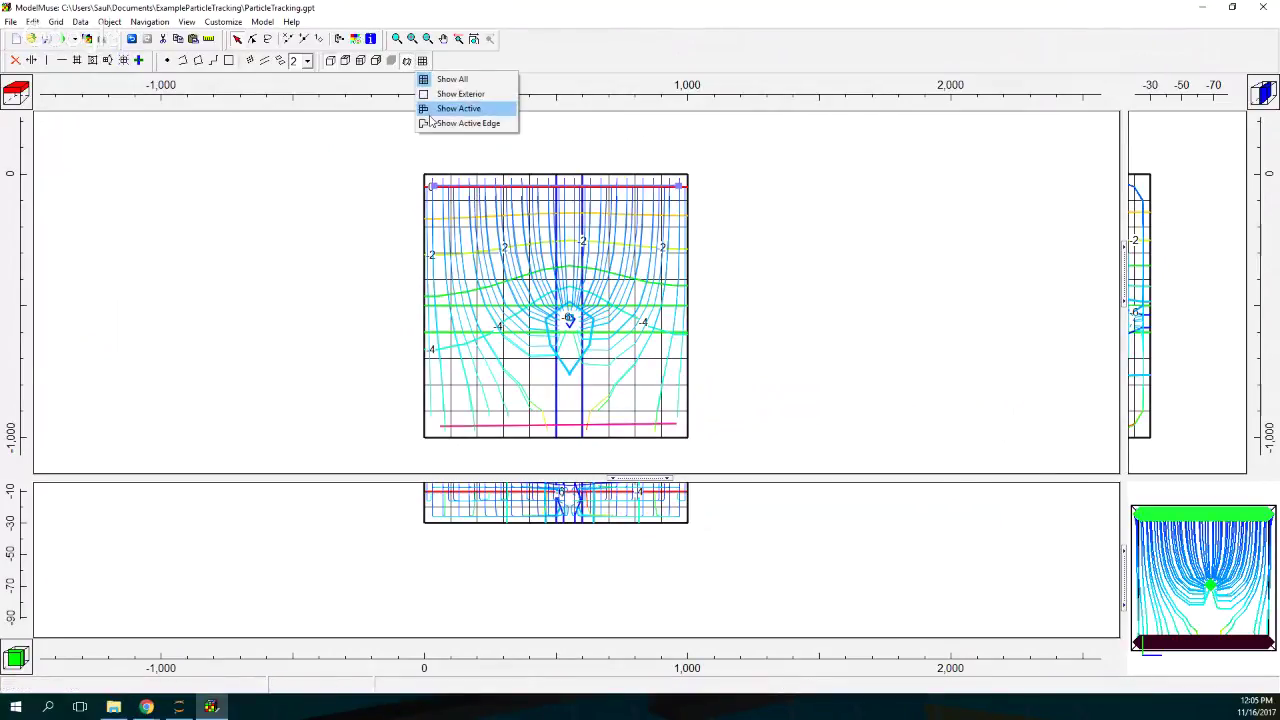
{"action": "left_click", "coordinate": [462, 123]}
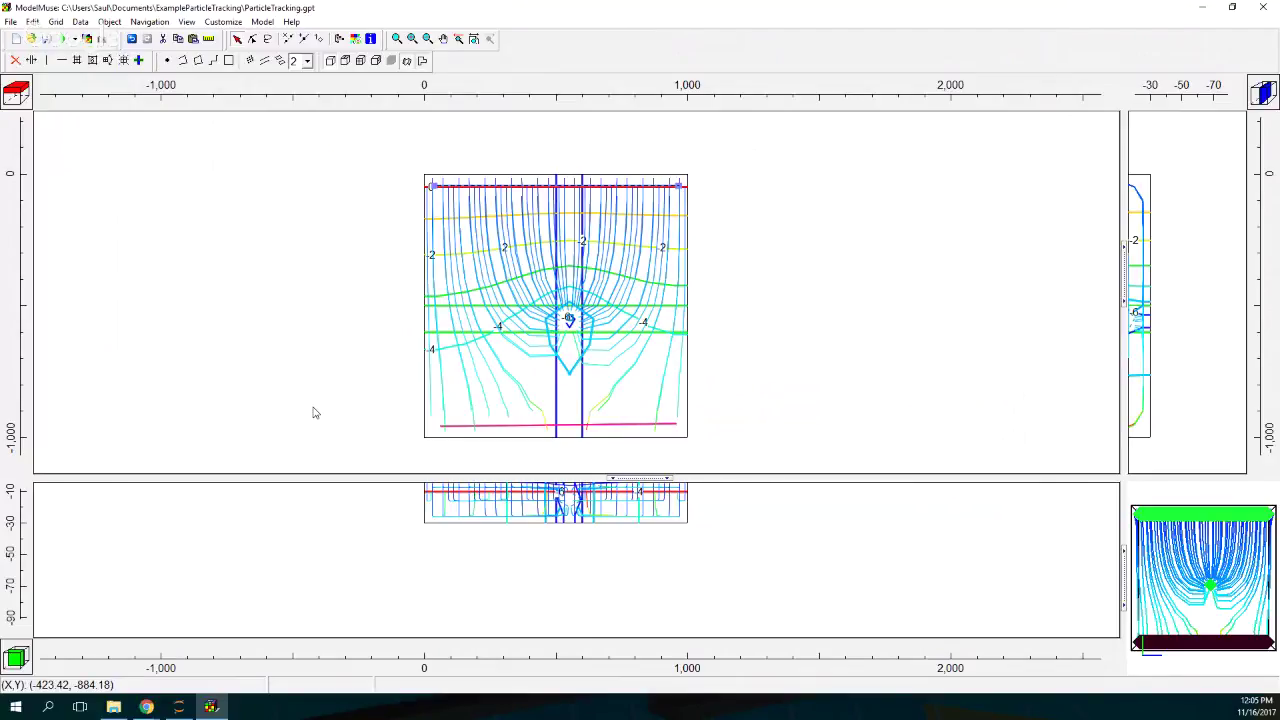
{"action": "left_click_drag", "start_coordinate": [1205, 580], "coordinate": [1173, 565]}
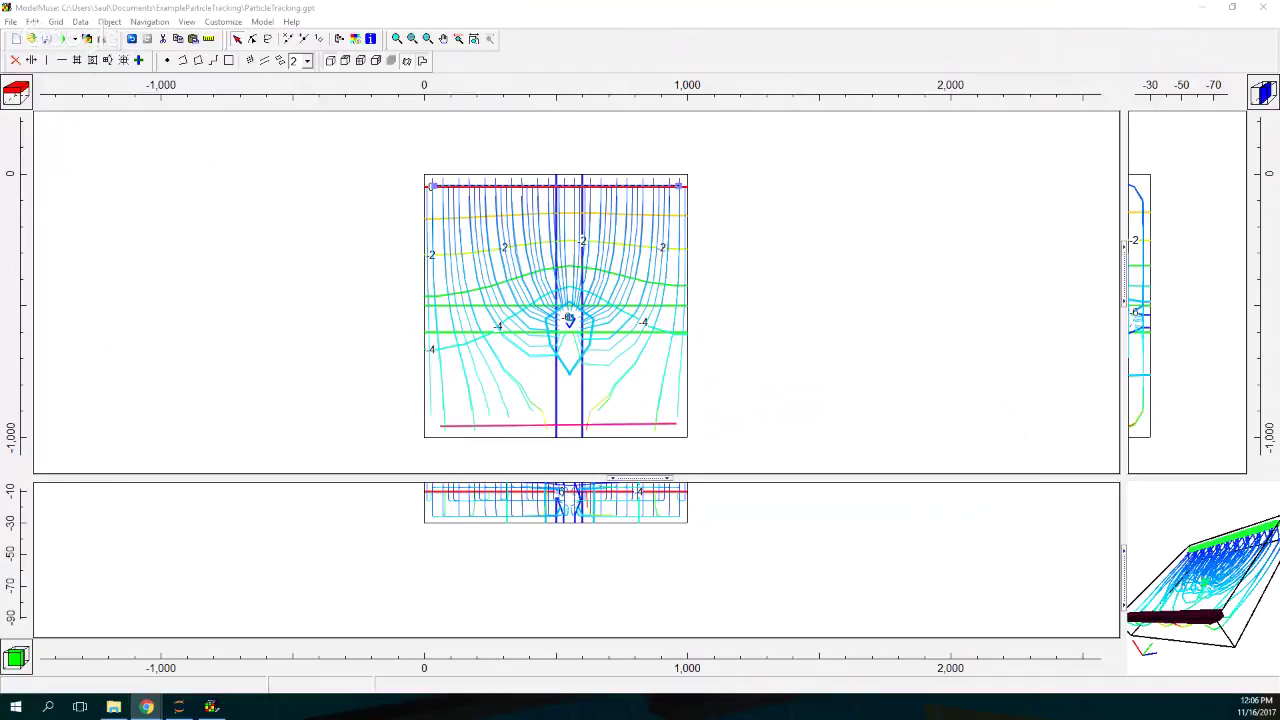
Step: Bring the Chrome window onscreen, maximize it, and scroll the Hatari Labs blog
{"action": "left_click_drag", "start_coordinate": [0, 262], "coordinate": [775, 52]}
{"action": "double_click", "coordinate": [877, 46]}
{"action": "scroll", "coordinate": [672, 163], "scroll_direction": "down", "scroll_amount": 5}
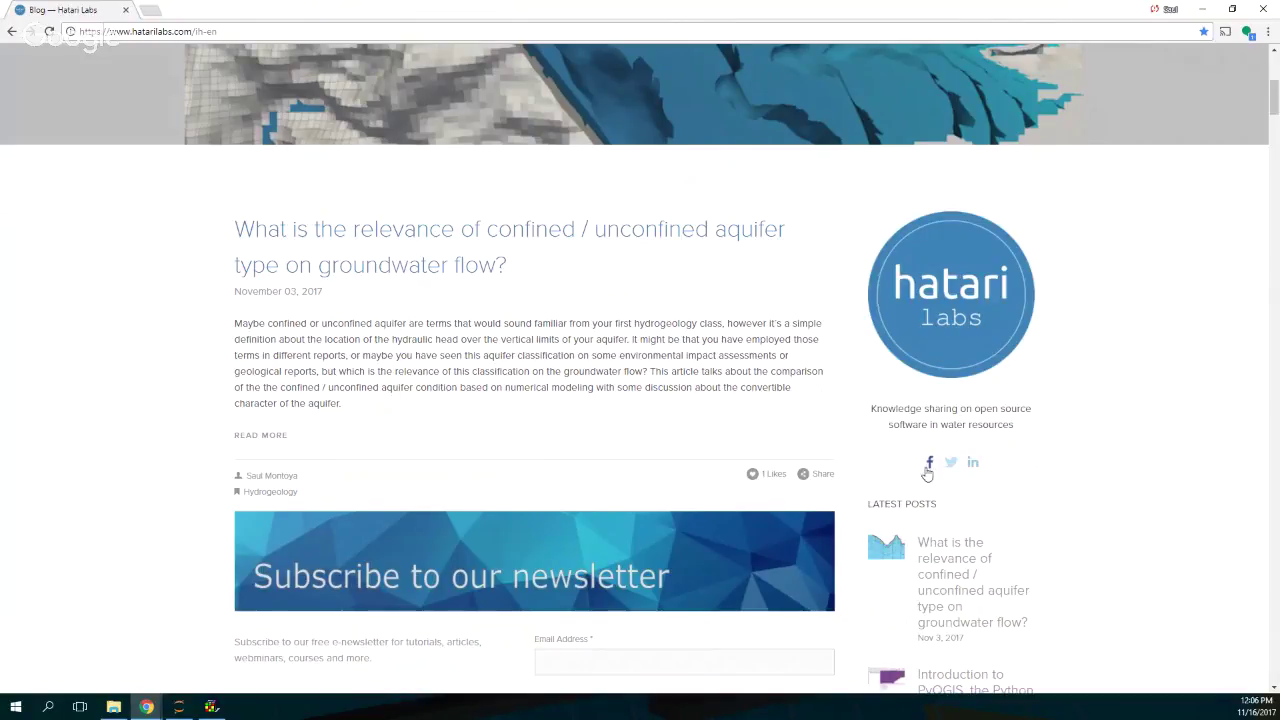
Step: Go to the Webminars page and scroll to the 21 November 2017 MODFLOW/QGIS webinar
{"action": "scroll", "coordinate": [956, 472], "scroll_direction": "down", "scroll_amount": 1}
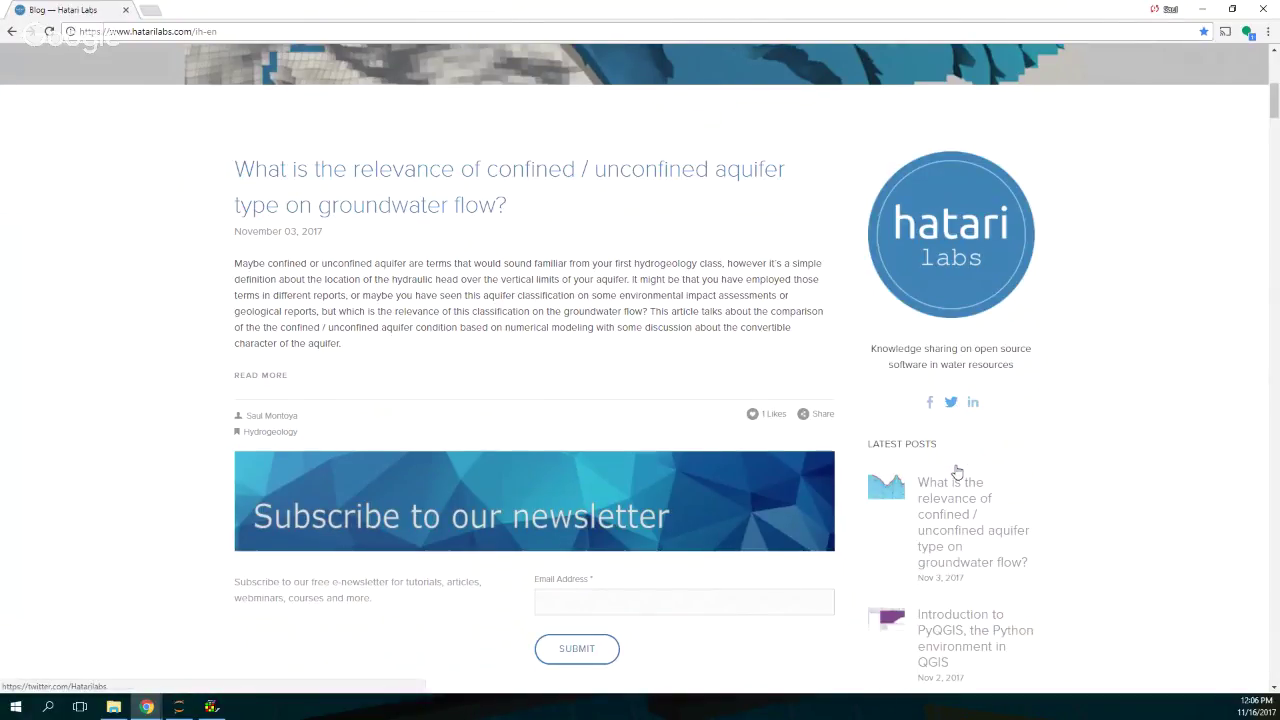
{"action": "scroll", "coordinate": [690, 491], "scroll_direction": "down", "scroll_amount": 1}
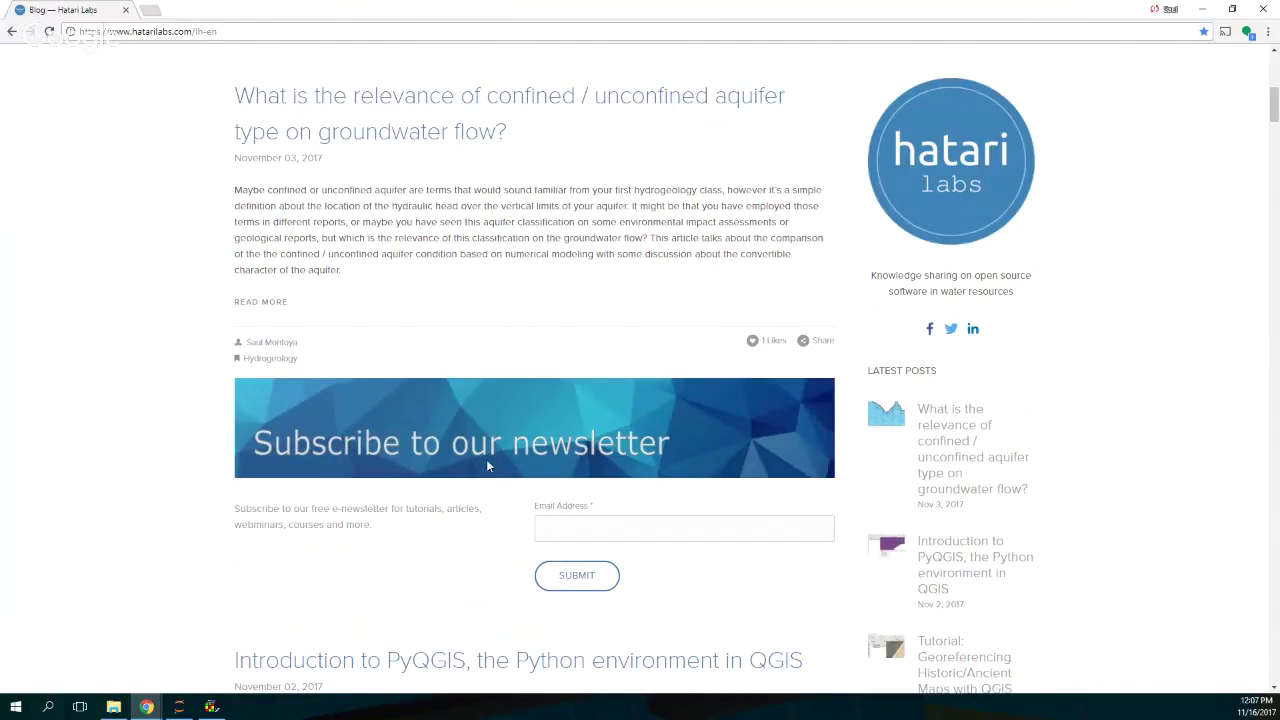
{"action": "scroll", "coordinate": [448, 405], "scroll_direction": "up", "scroll_amount": 4}
{"action": "scroll", "coordinate": [448, 405], "scroll_direction": "up", "scroll_amount": 2}
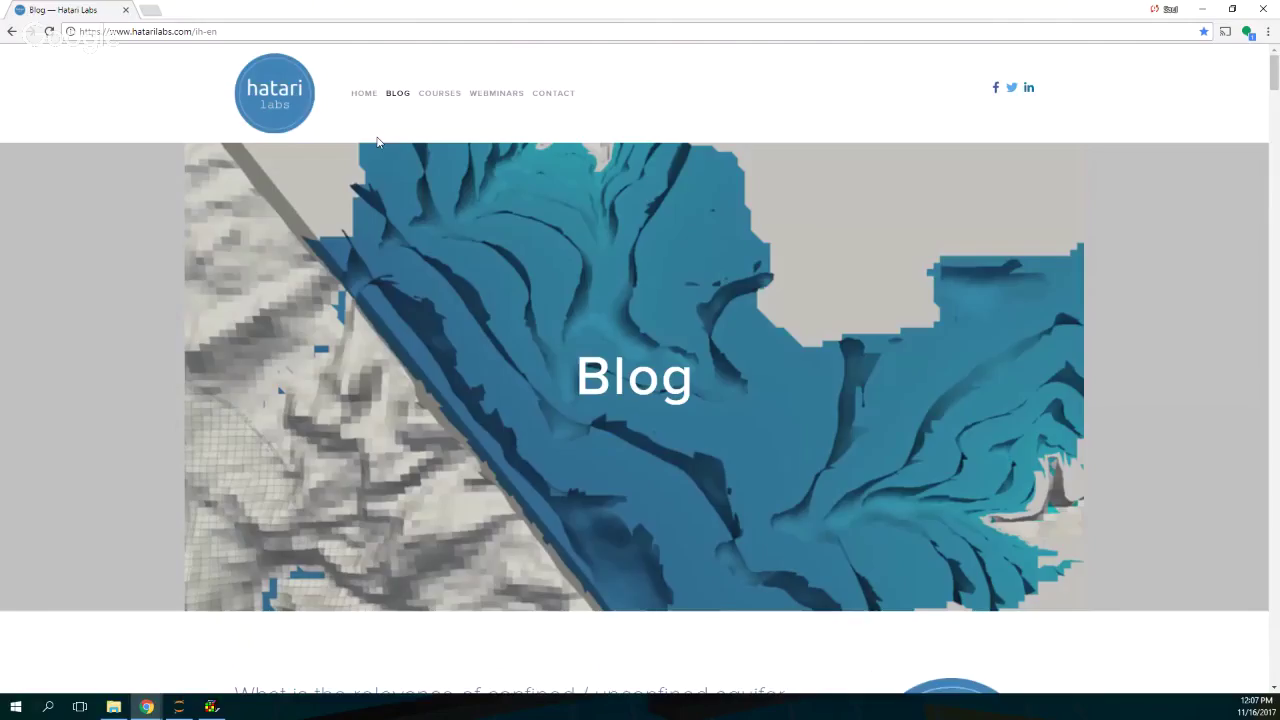
{"action": "left_click", "coordinate": [487, 94]}
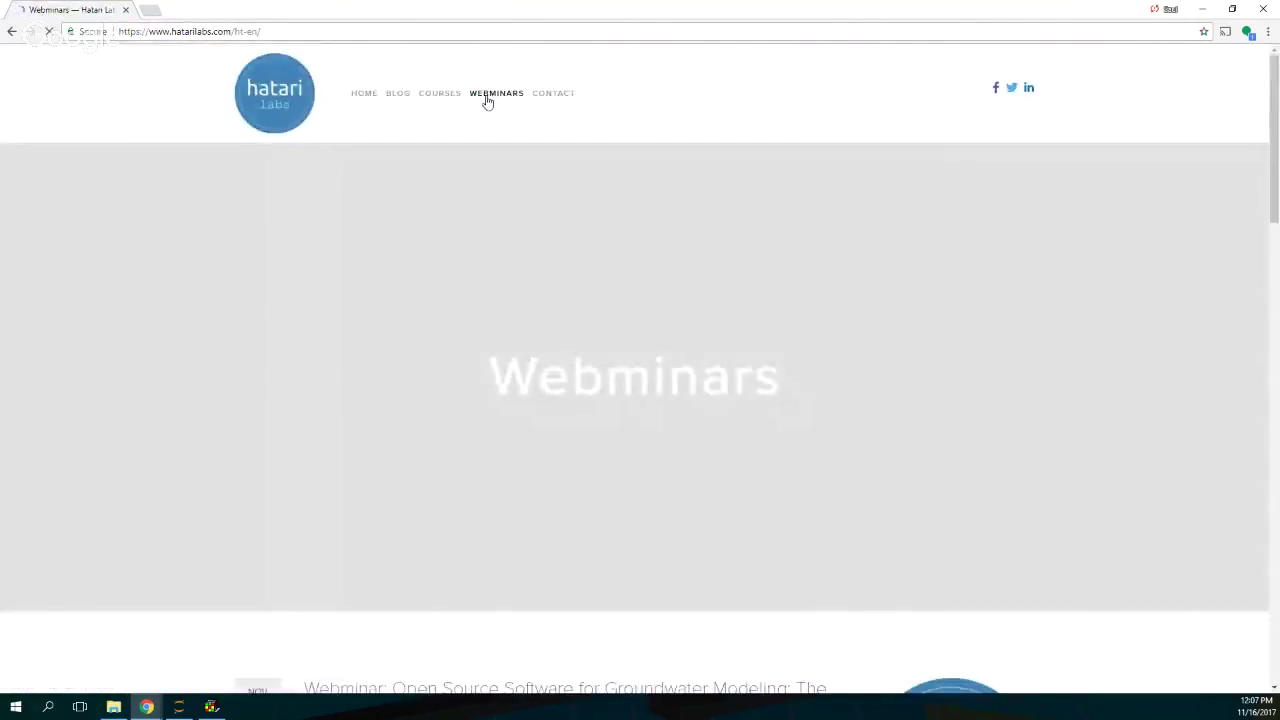
{"action": "scroll", "coordinate": [603, 311], "scroll_direction": "down", "scroll_amount": 4}
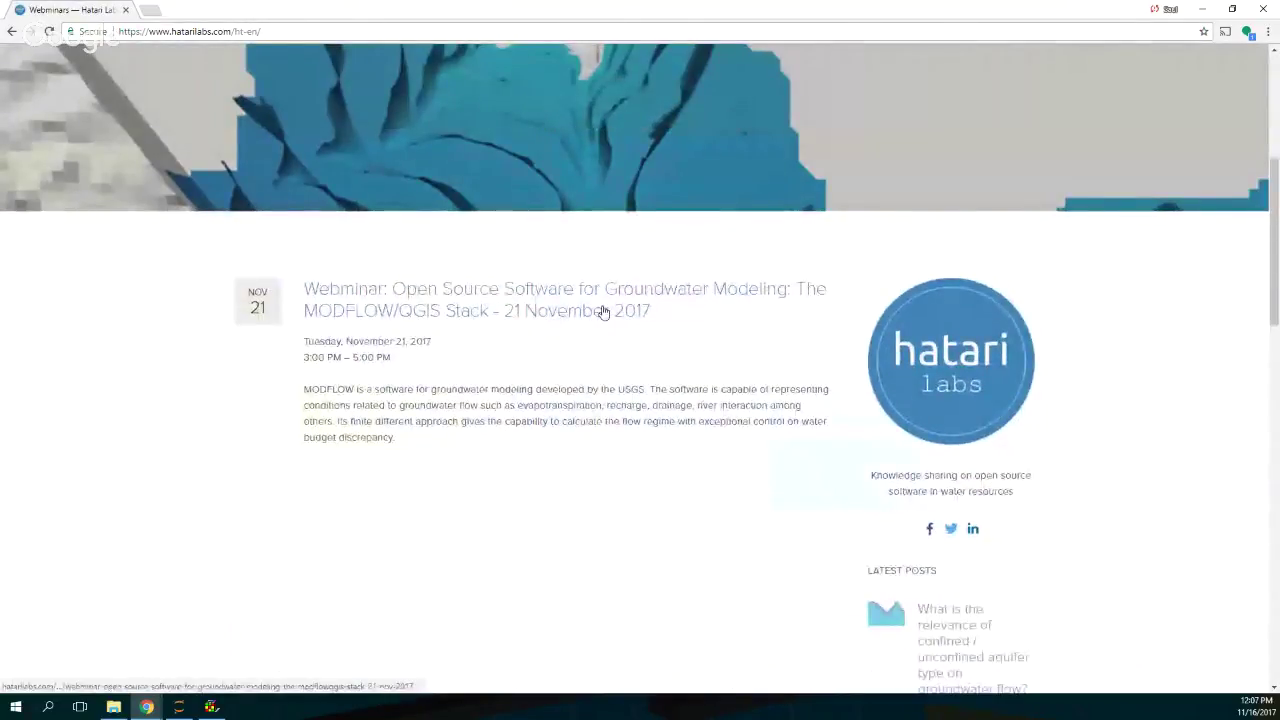